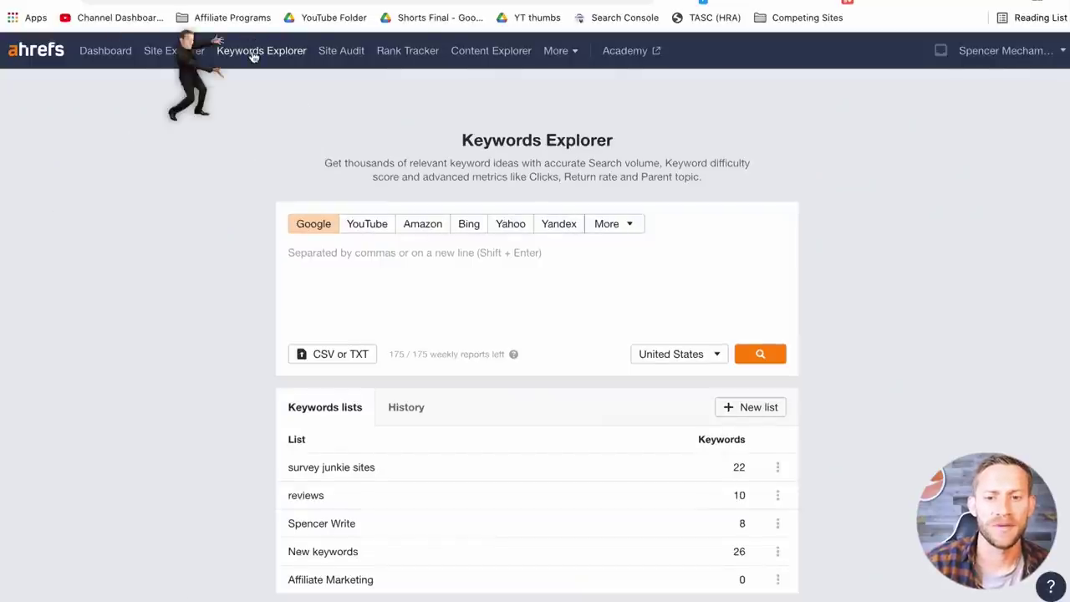
Look up "best" in Keywords Explorer for Google in the United States and show its matching terms
click(253, 54)
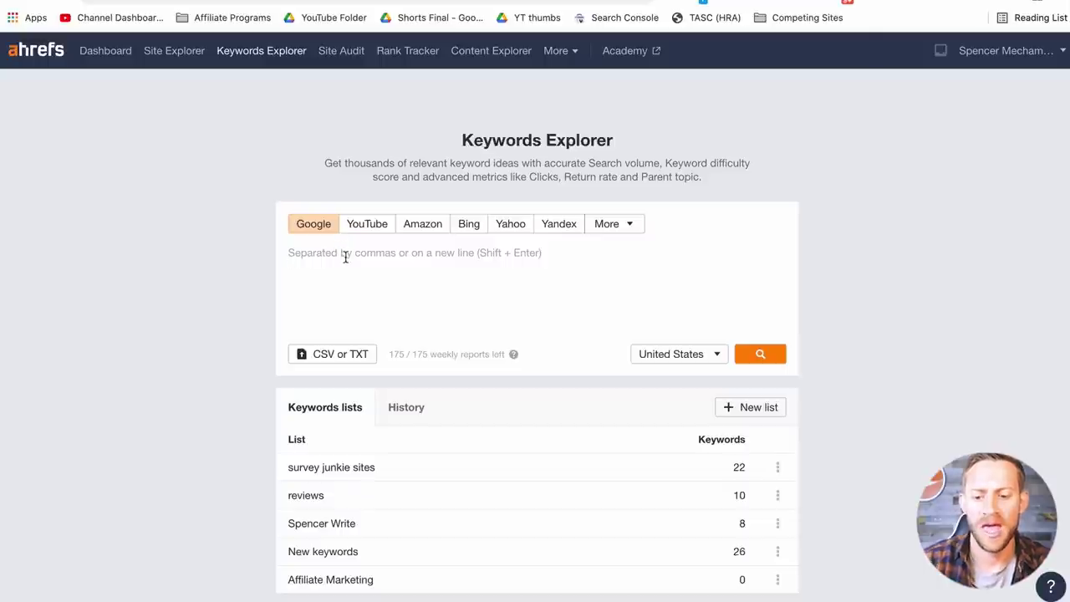
text(bes)
click(760, 354)
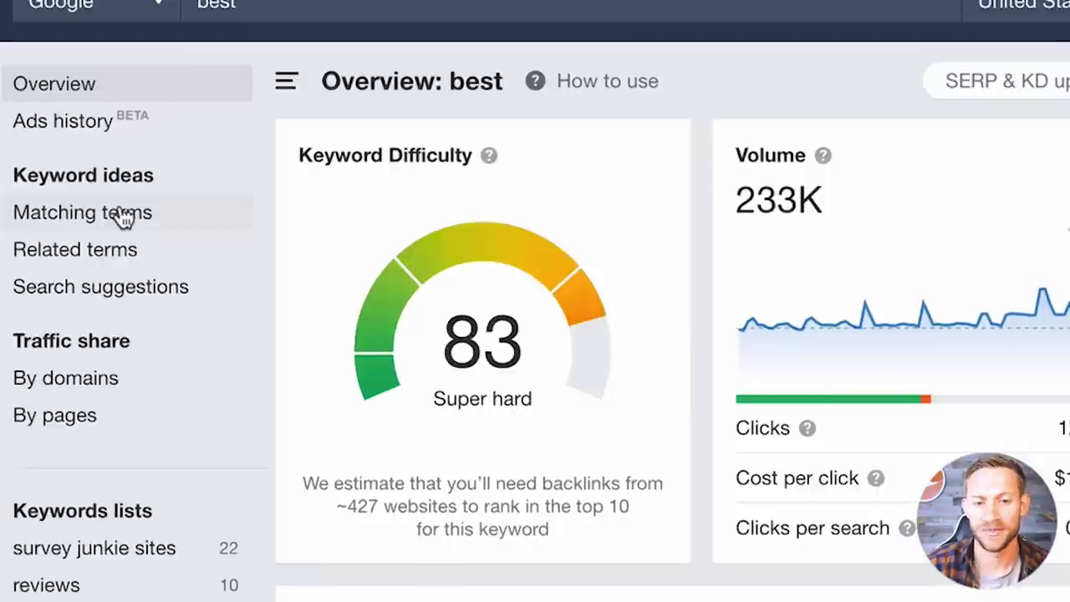
click(123, 216)
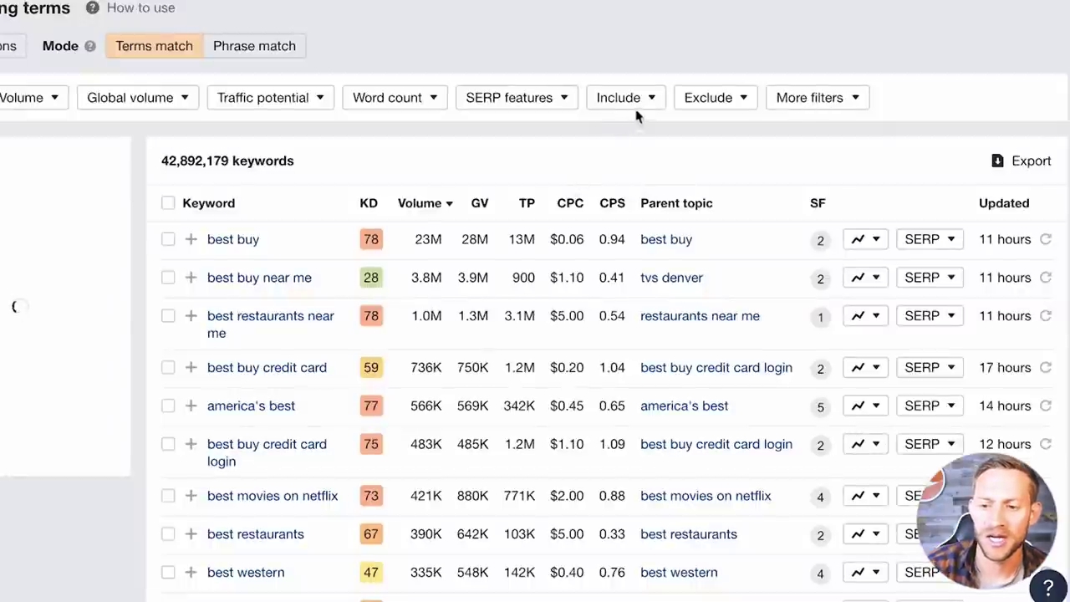
Filter the matching terms to keywords that include the word "for"
click(644, 104)
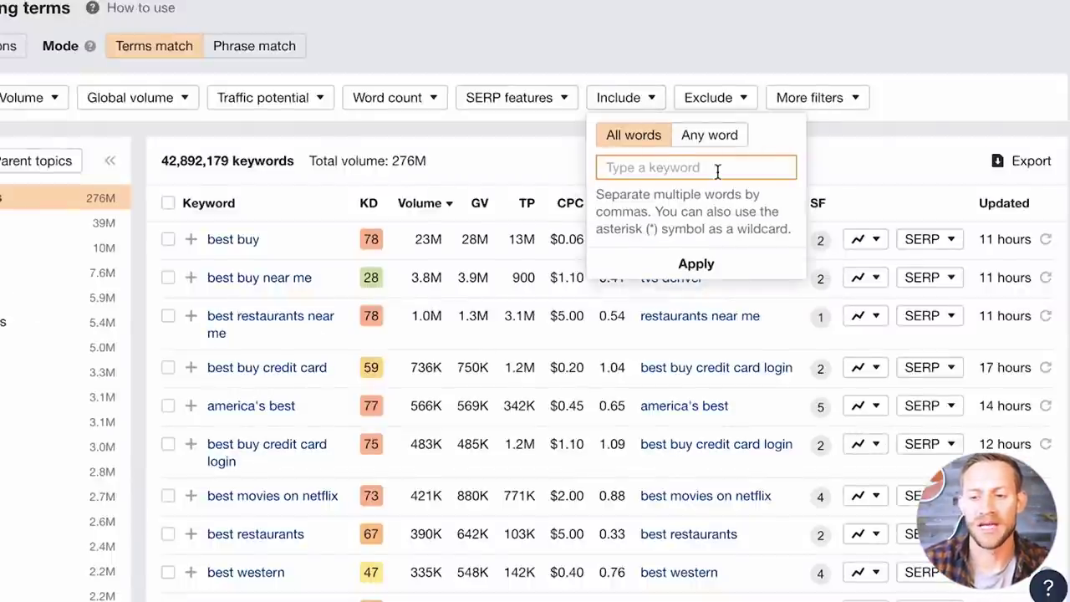
text(for)
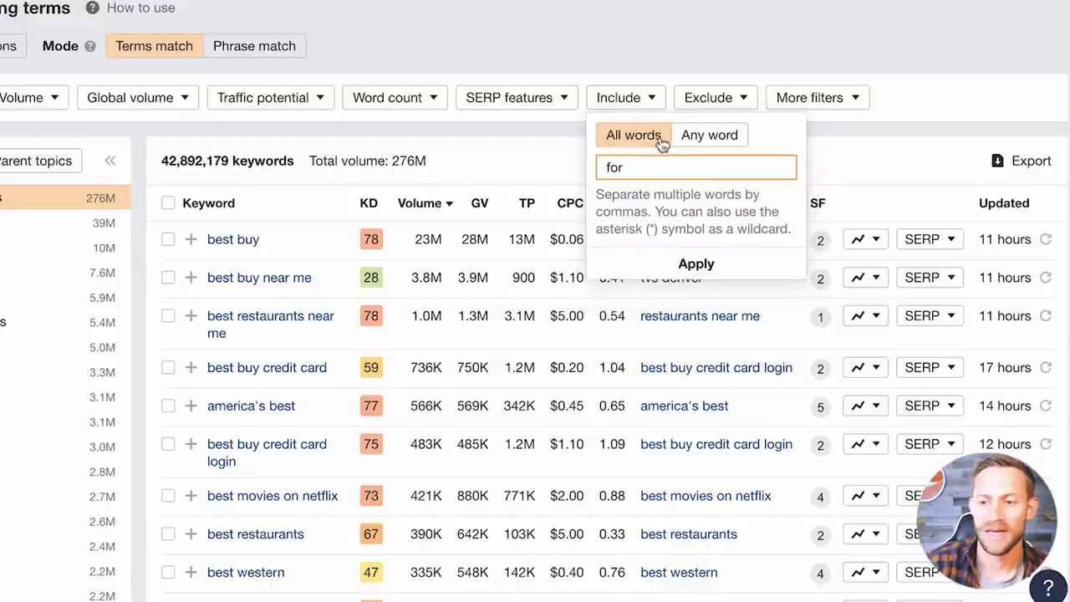
click(695, 264)
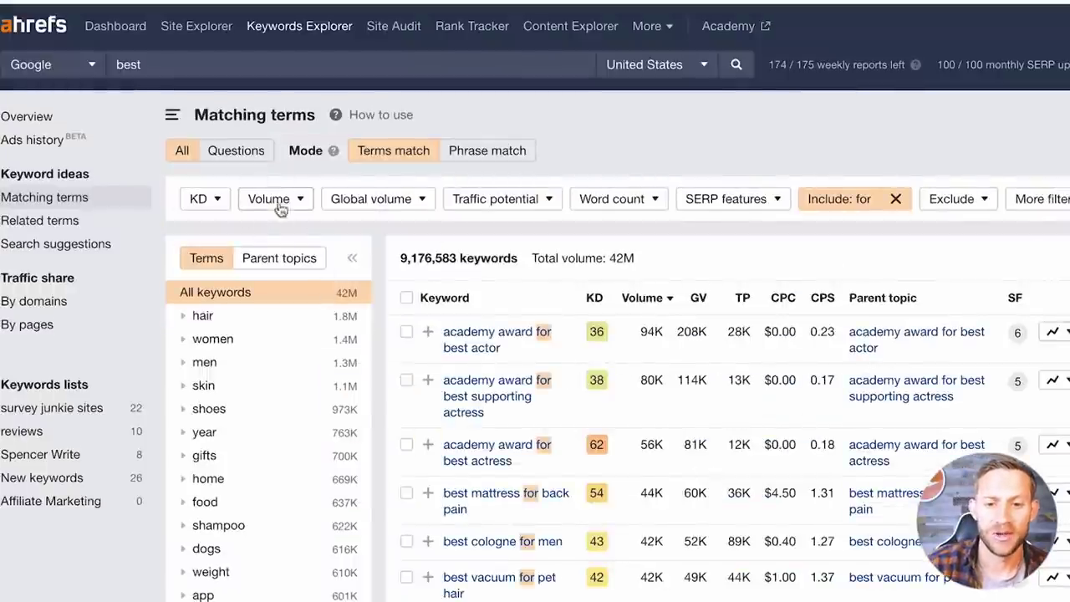
Limit the matching terms to a minimum search volume of 200
click(281, 208)
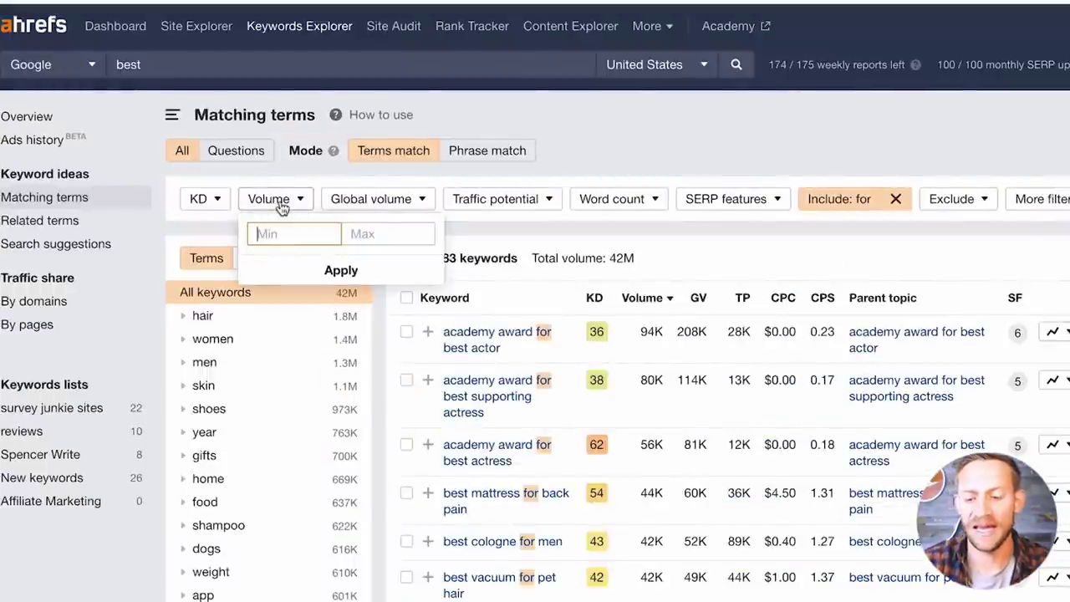
text(200)
click(342, 270)
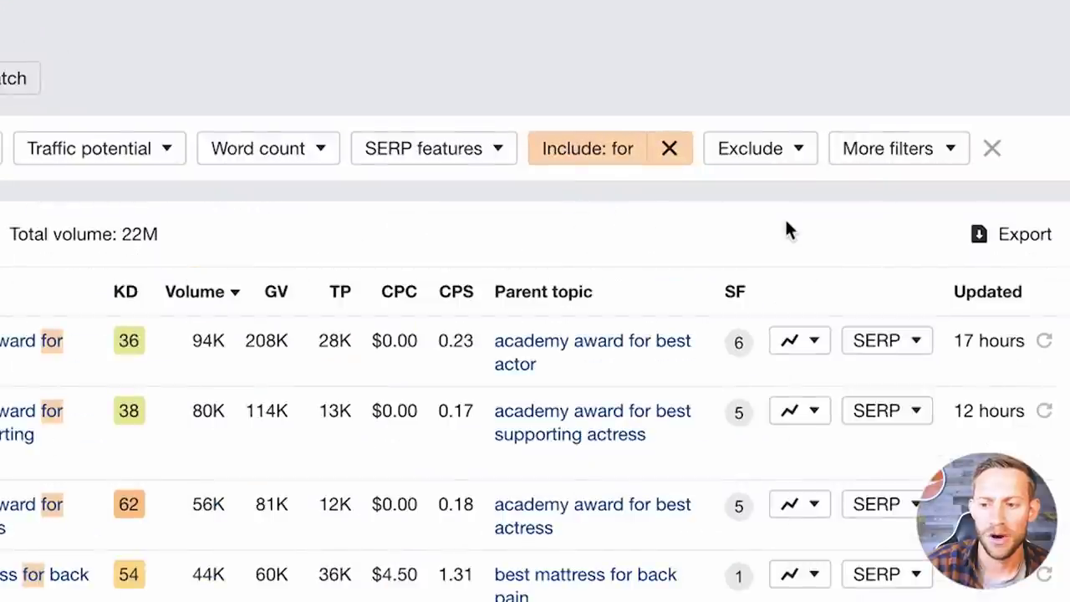
Add a cost per click filter with a maximum of $0.30 to the matching terms
click(926, 157)
click(735, 268)
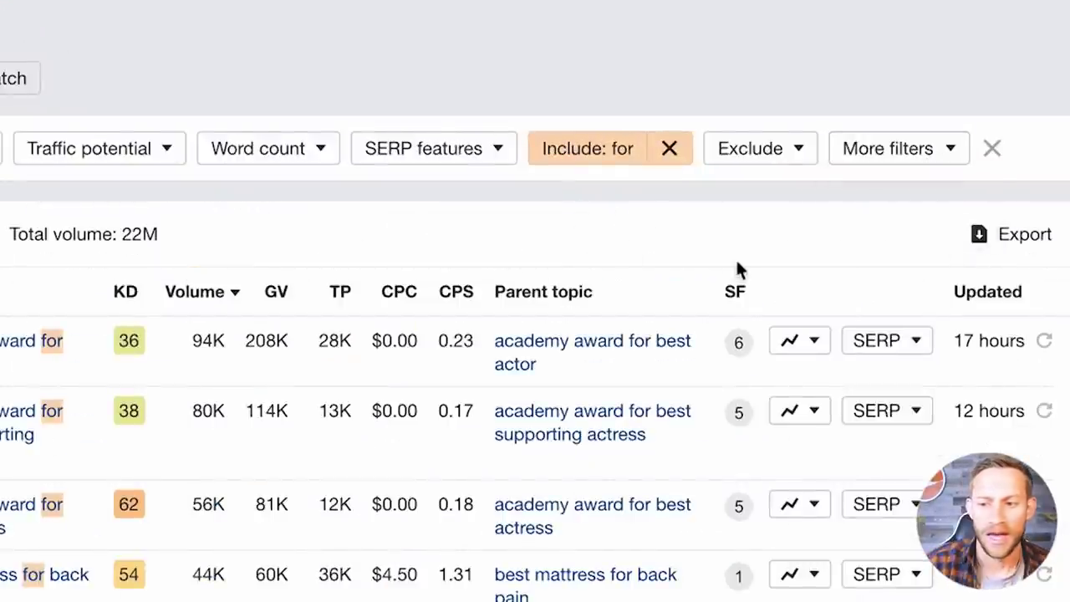
click(955, 158)
click(932, 219)
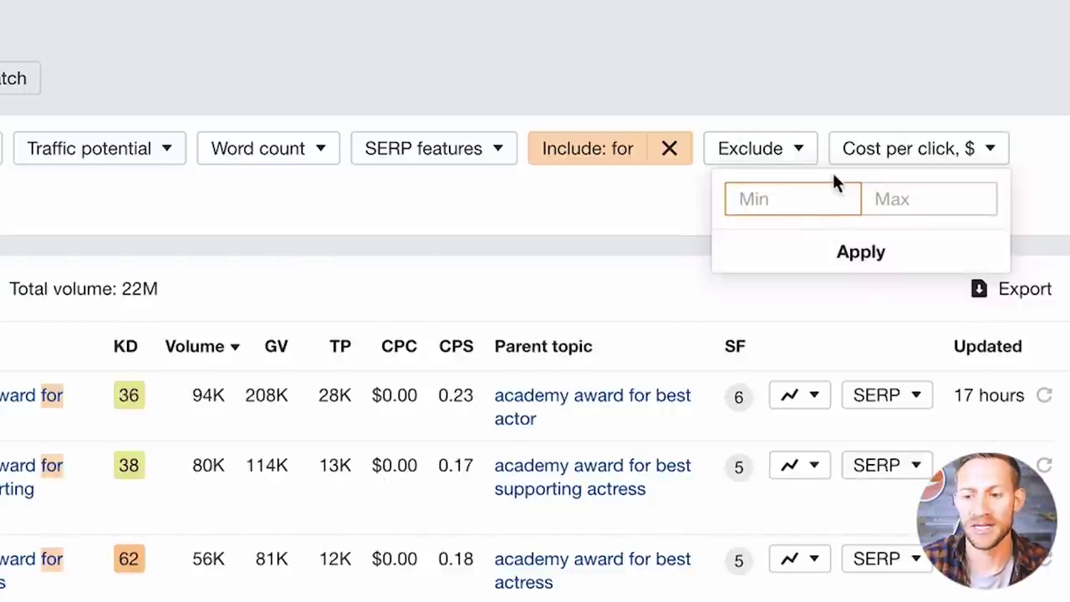
click(877, 195)
text(.)
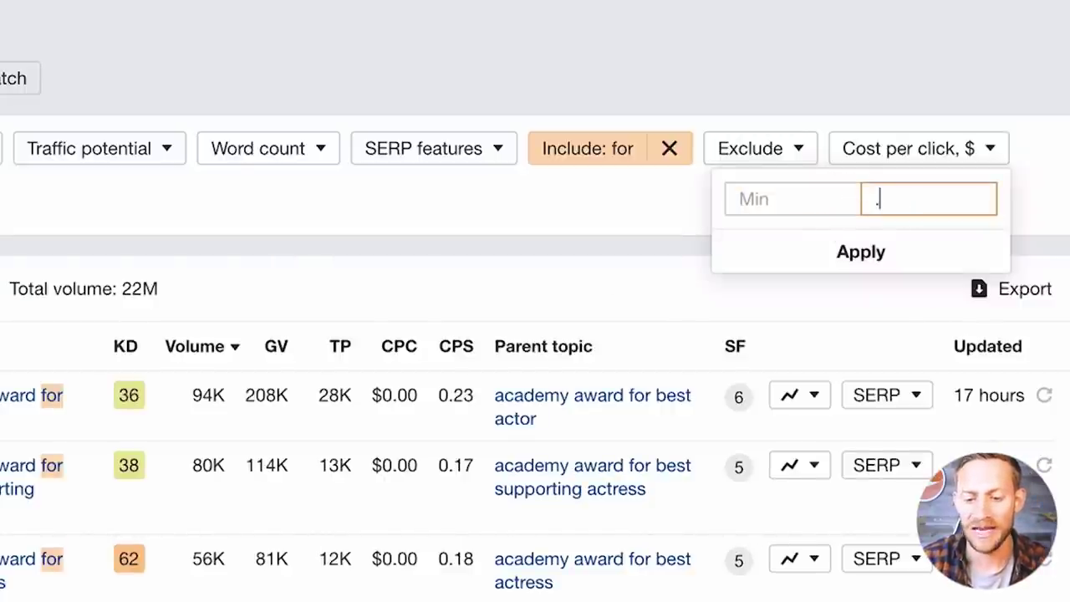
text(30)
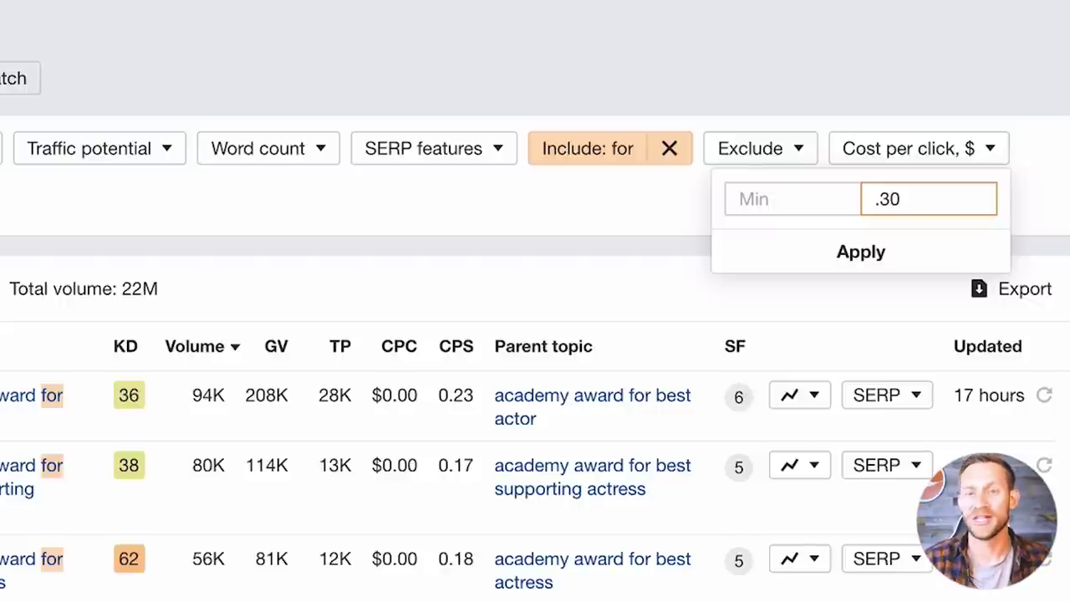
click(828, 259)
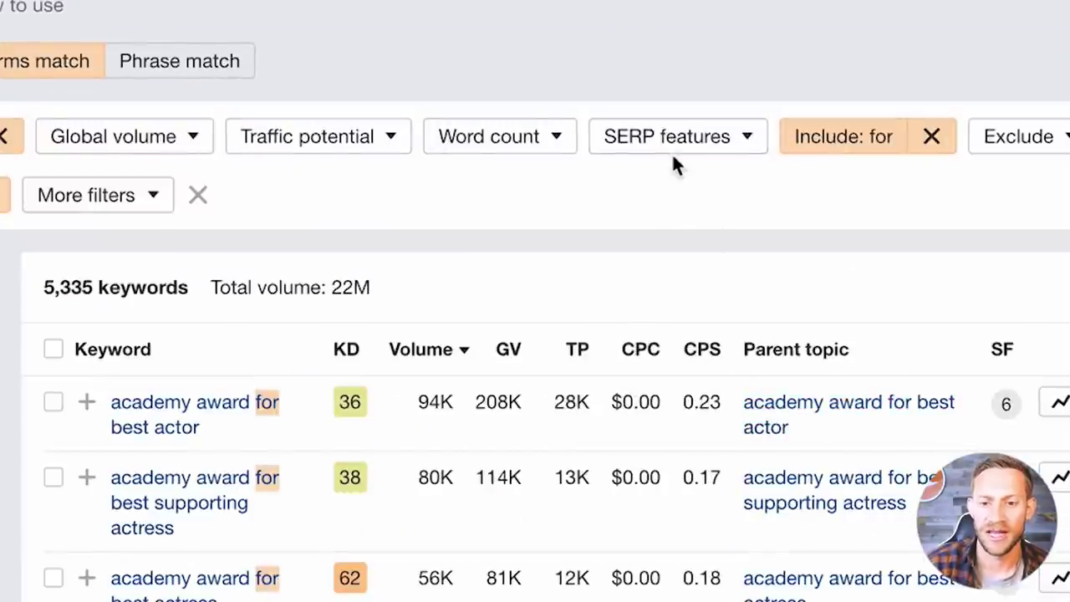
Select Top ads as an included feature in the SERP features filter
click(718, 139)
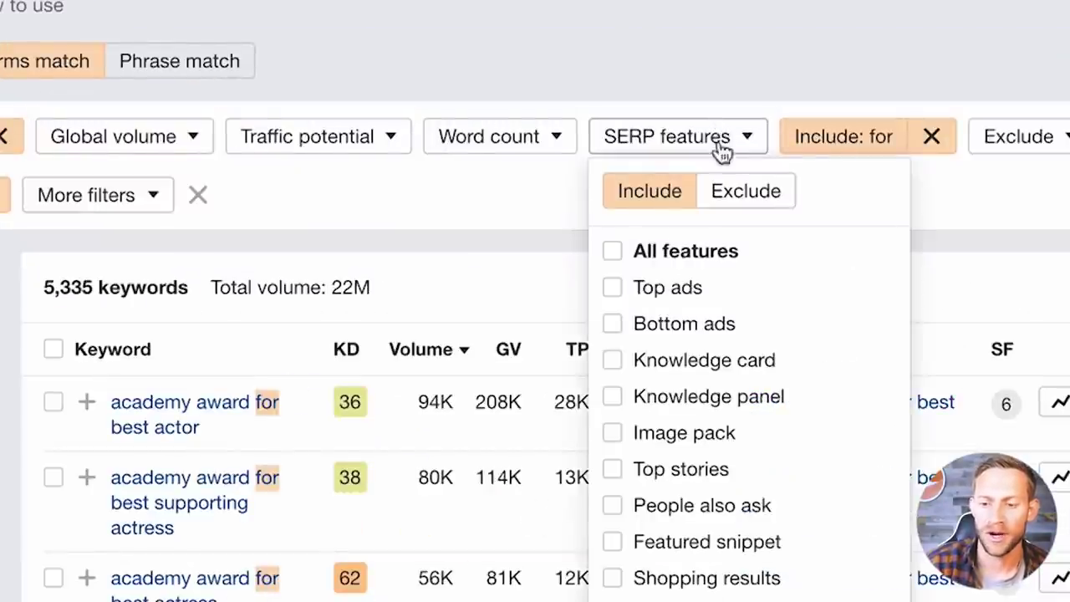
click(613, 288)
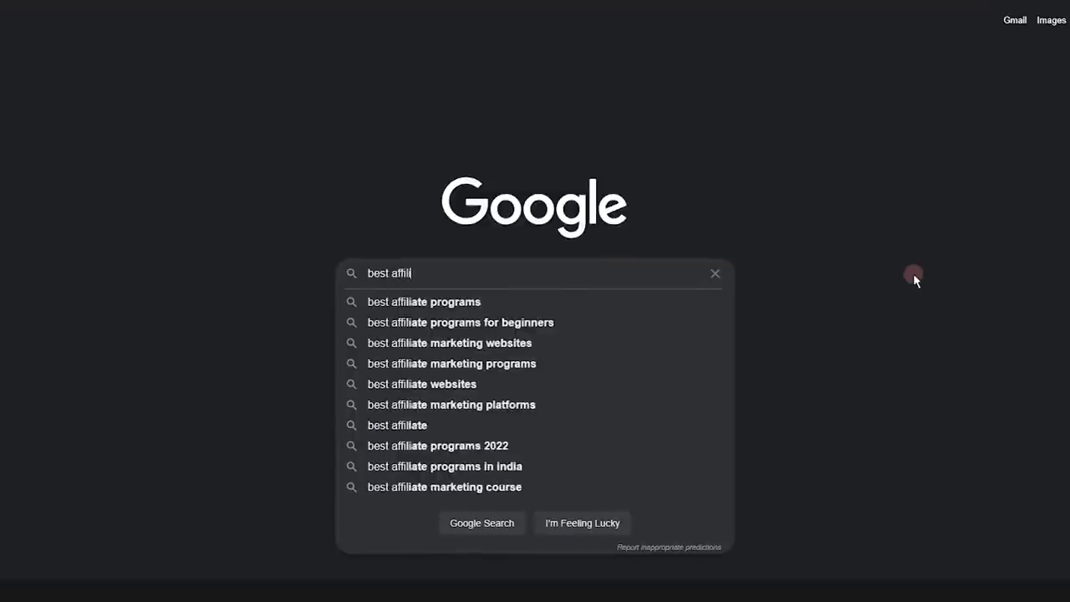
Search Google for "best affiliate programs 2022"
text(iate programs 2022)
key(Return)
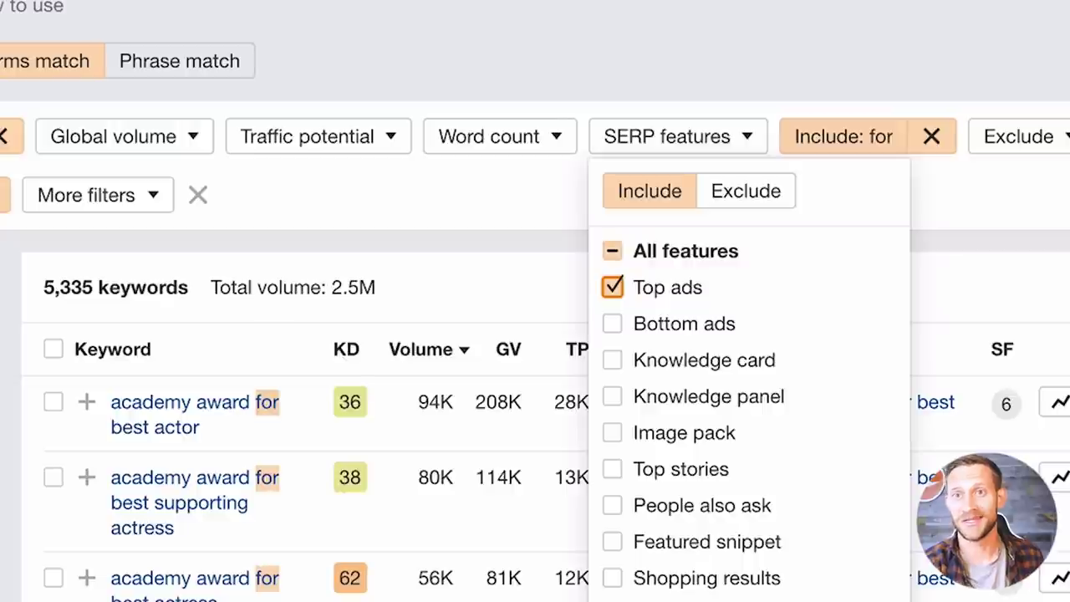
Add Bottom ads and Shopping results to the included SERP features and apply the filter
click(614, 326)
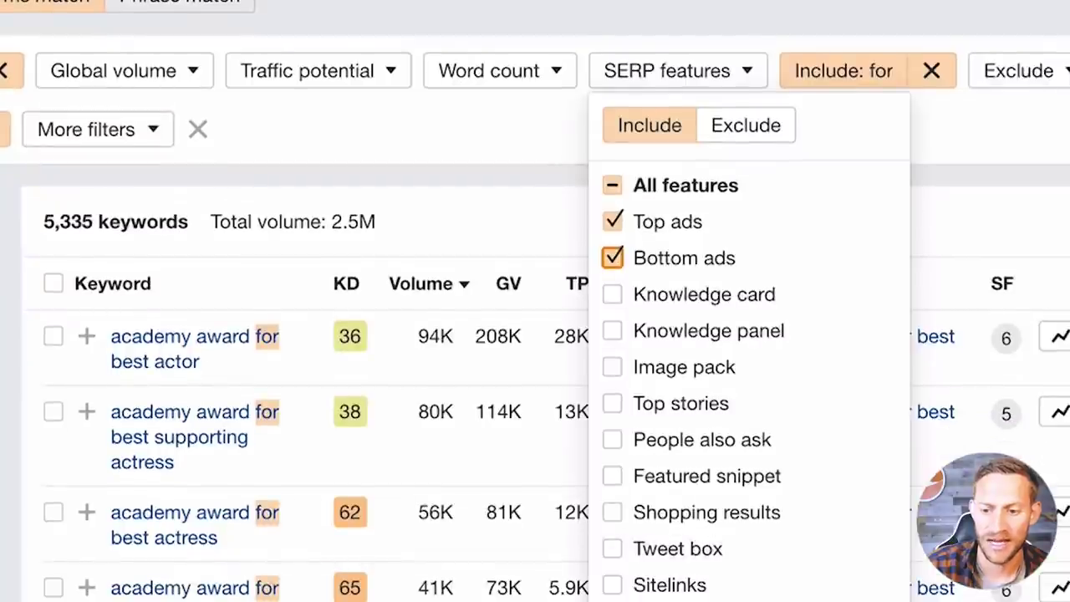
click(613, 512)
click(618, 473)
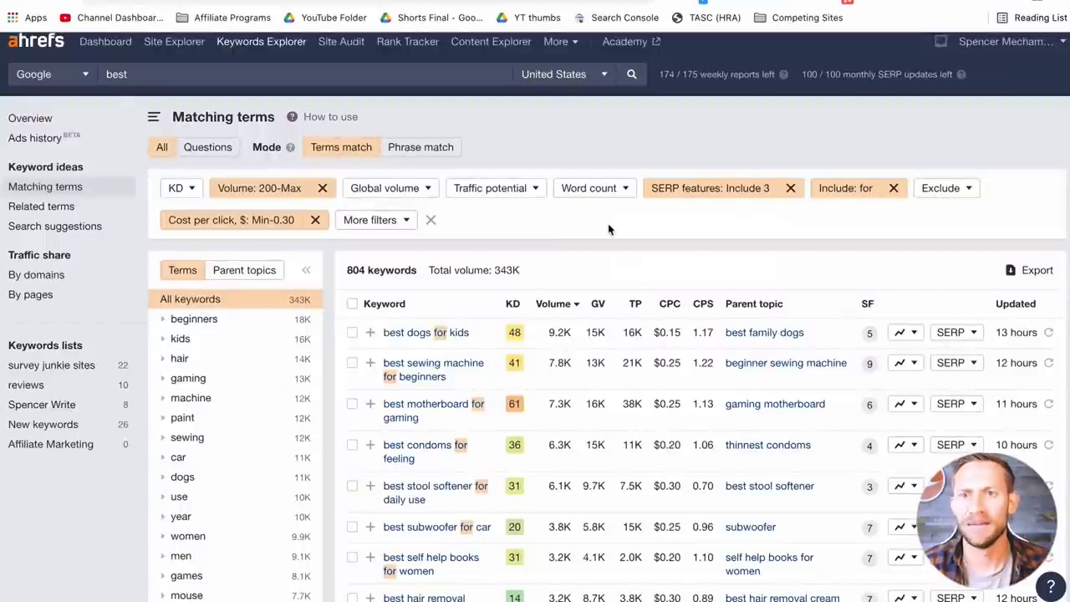
Review the filtered keywords, highlighting the cost per click of "best sewing machine for beginners"
scroll(567, 347, down, 1)
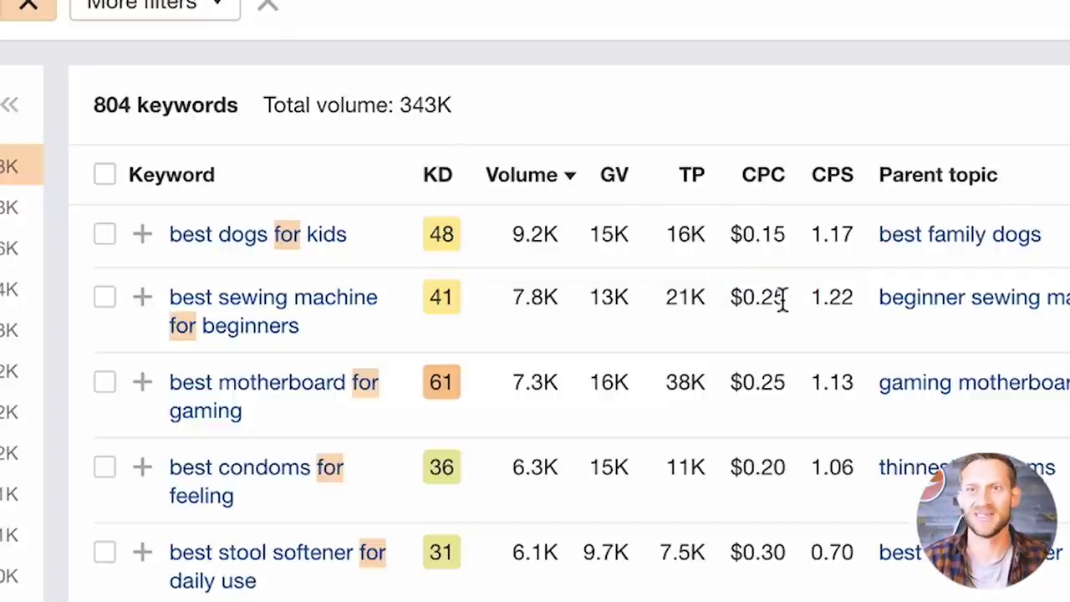
drag(783, 299, 740, 317)
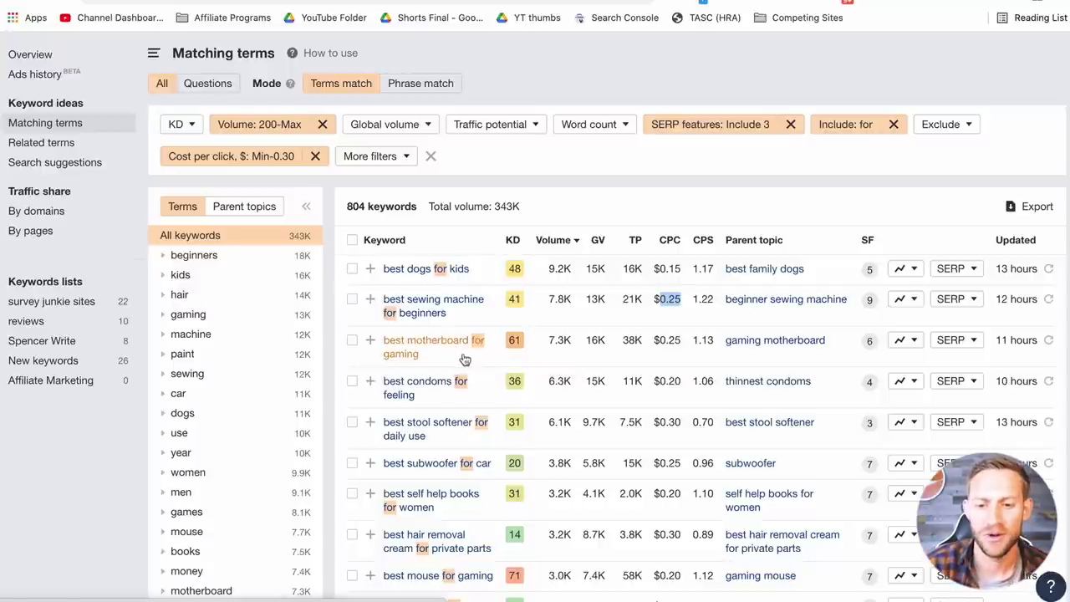
scroll(430, 429, down, 3)
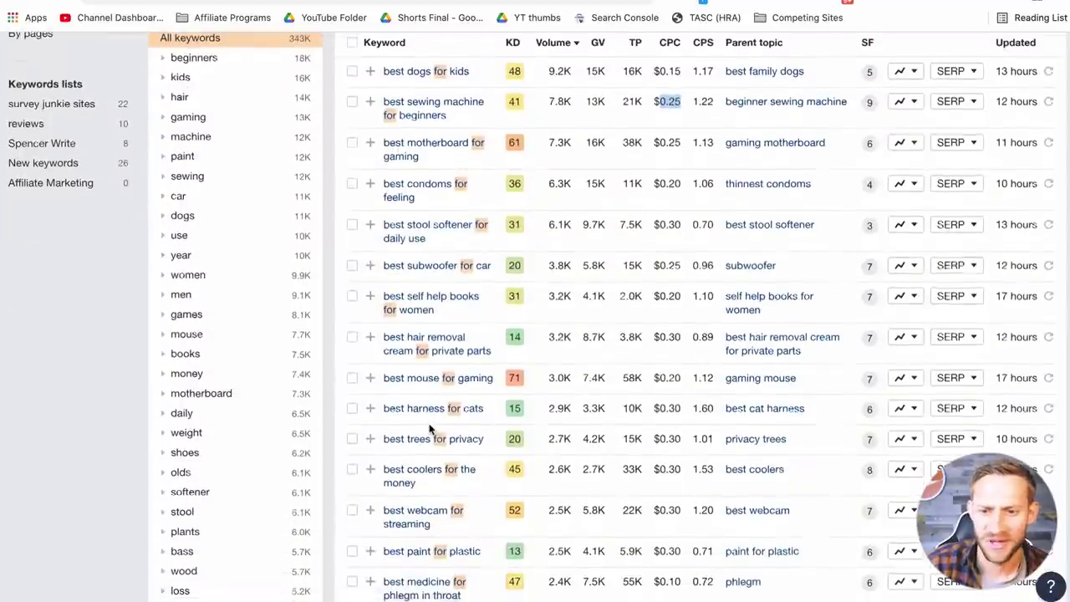
scroll(429, 429, down, 2)
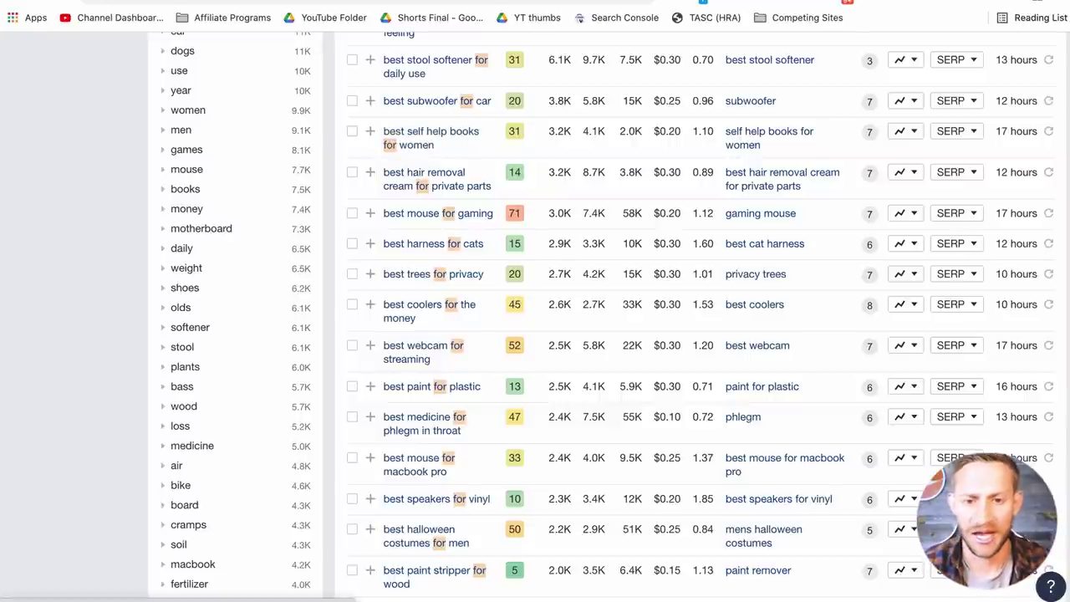
Open an incognito browser window and search Google for "best harness for cats"
click(88, 0)
key(super+shift+n)
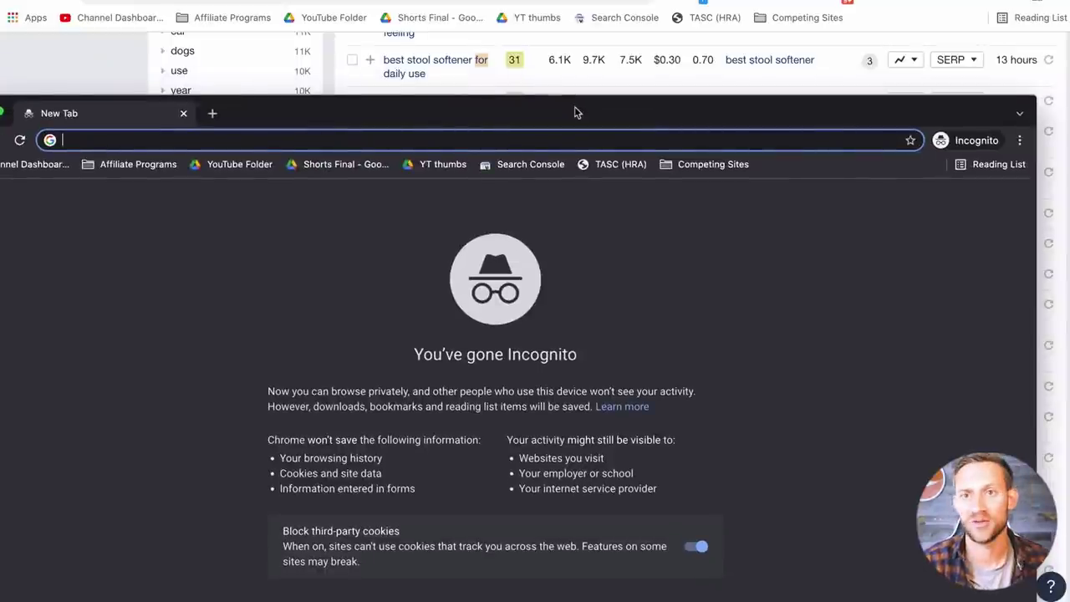
drag(545, 108, 577, 16)
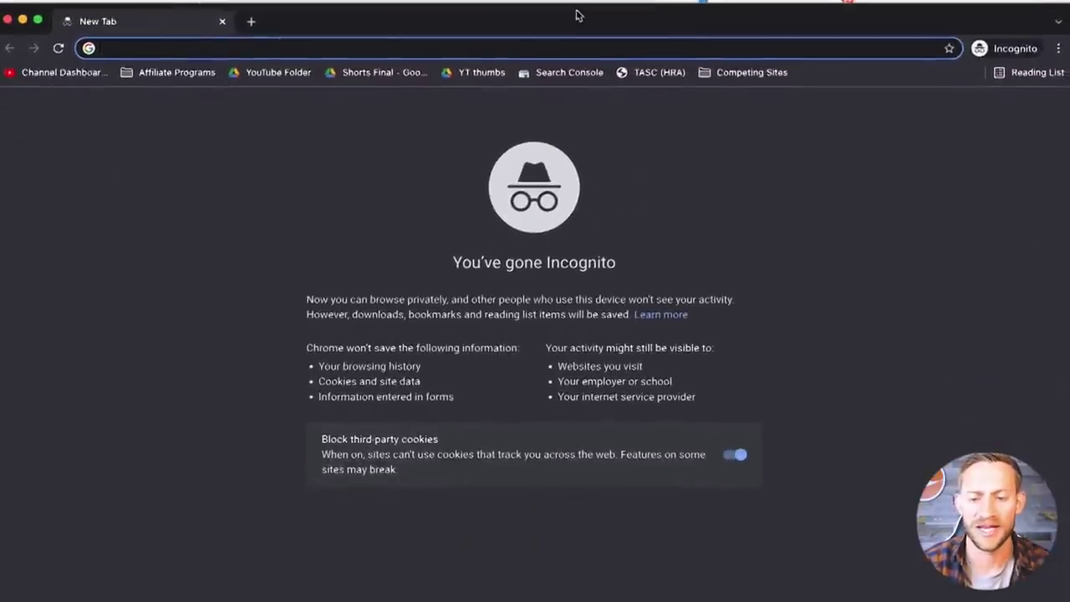
text(best harness for cats)
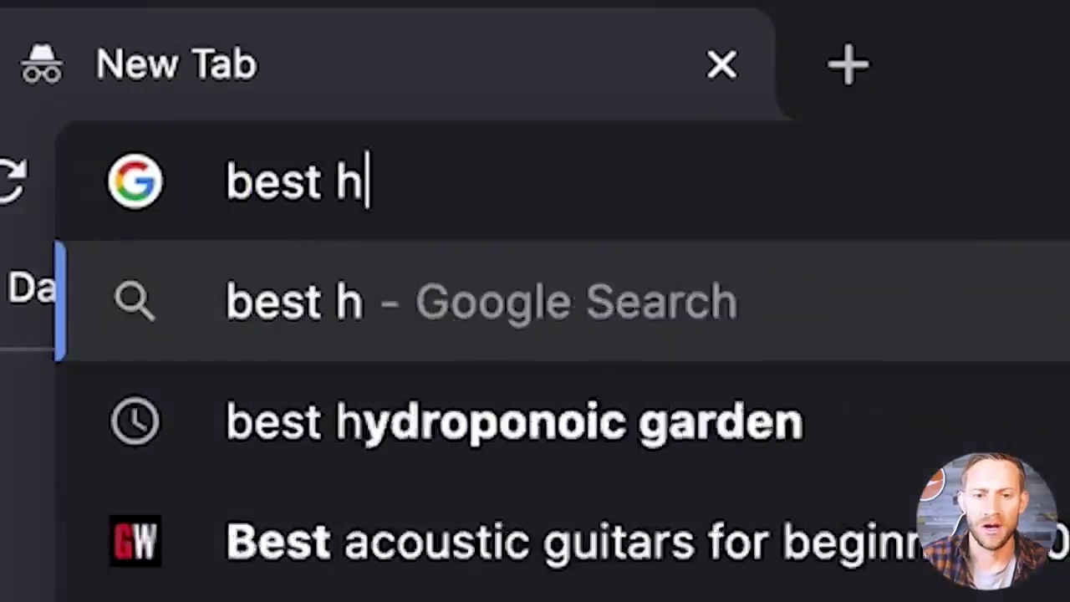
key(Return)
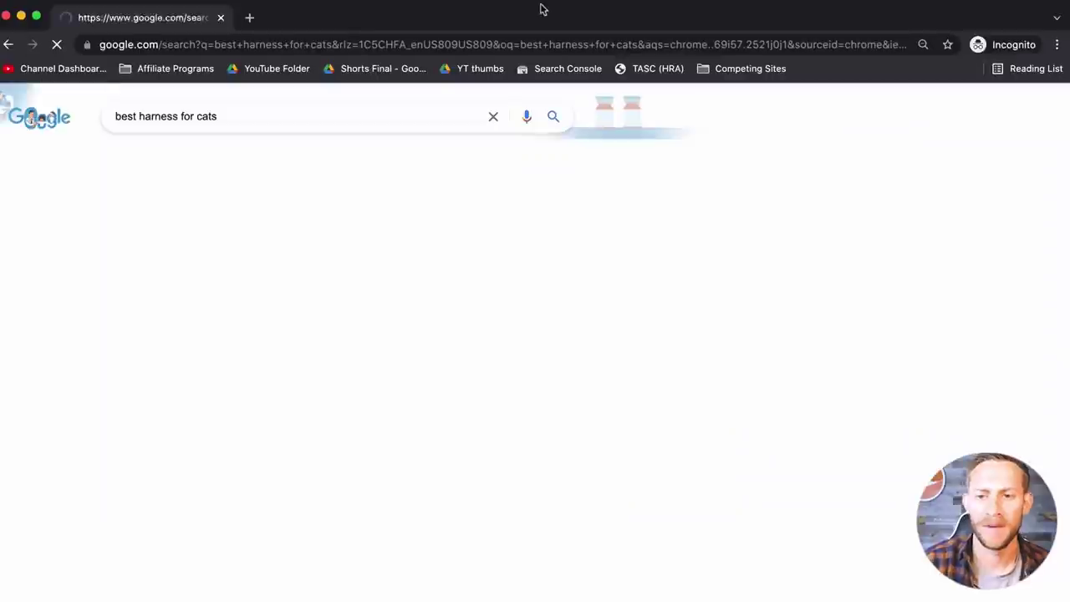
Examine the Google results for the cat harness keyword, checking the shopping ads, ranking sites, related questions and videos
scroll(496, 195, down, 2)
scroll(496, 196, down, 1)
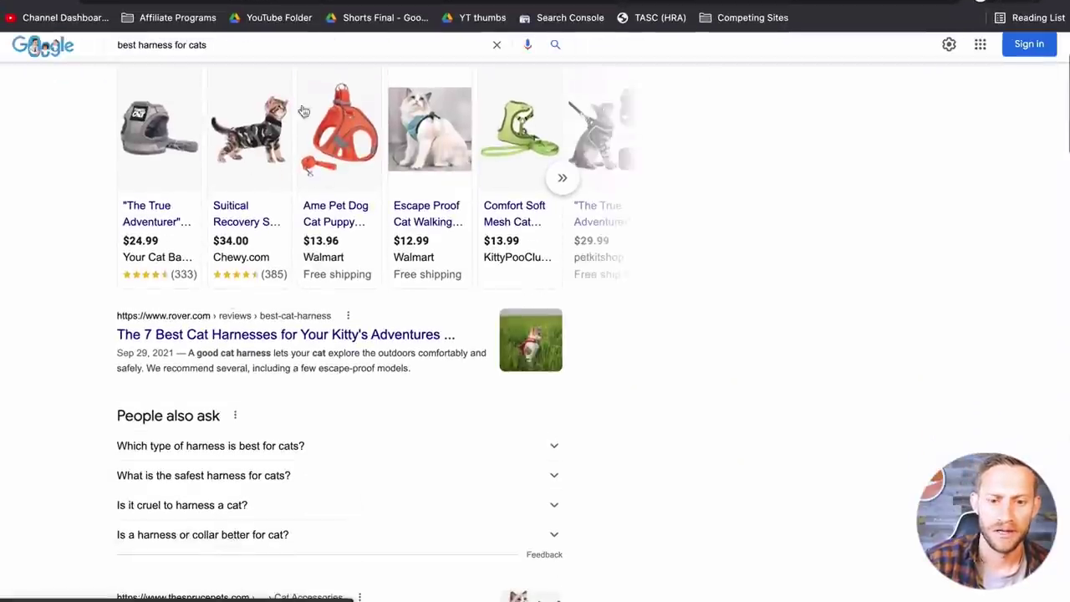
scroll(258, 117, down, 5)
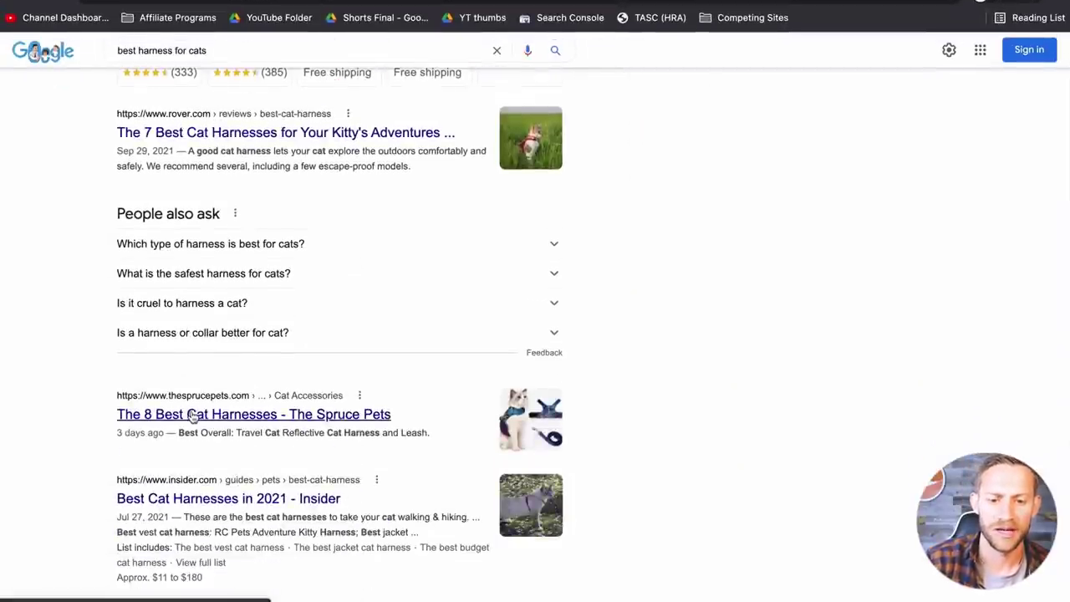
scroll(193, 416, down, 15)
scroll(193, 419, up, 4)
scroll(193, 416, up, 8)
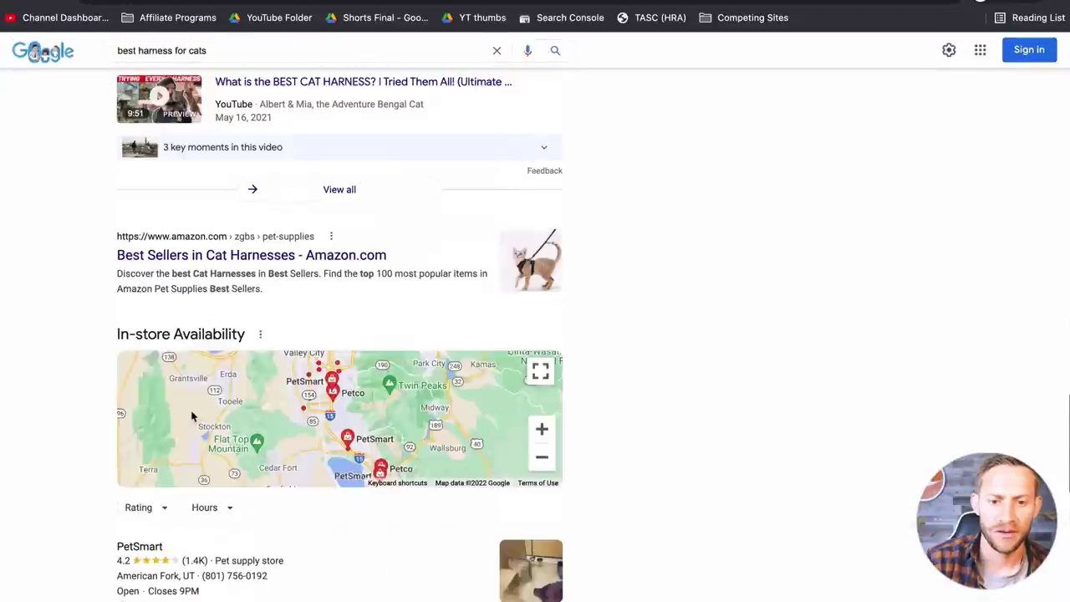
scroll(242, 349, up, 8)
scroll(258, 320, up, 3)
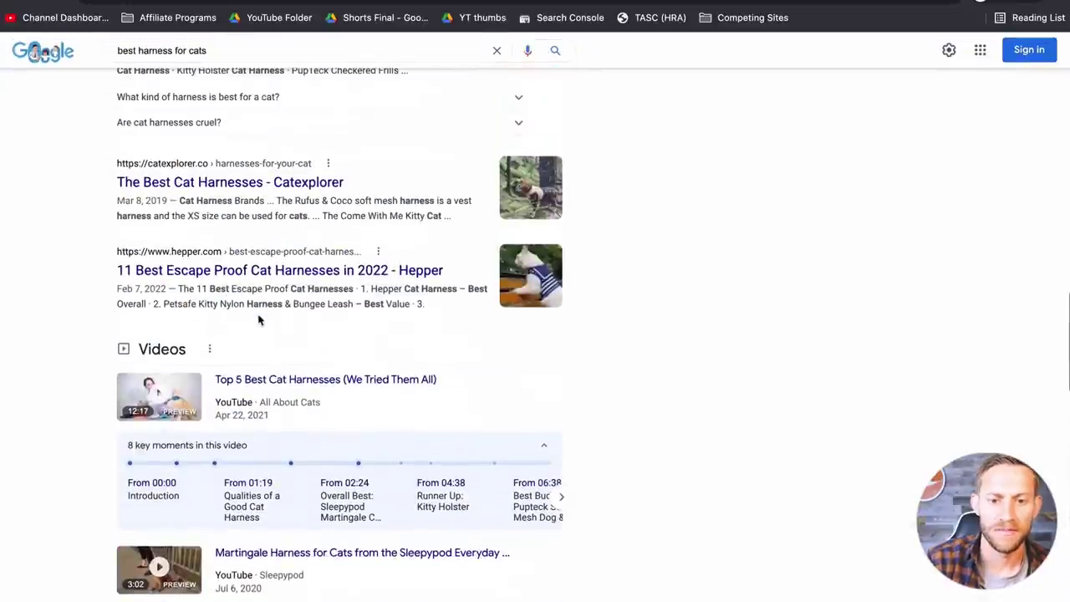
scroll(209, 318, up, 12)
scroll(158, 351, down, 5)
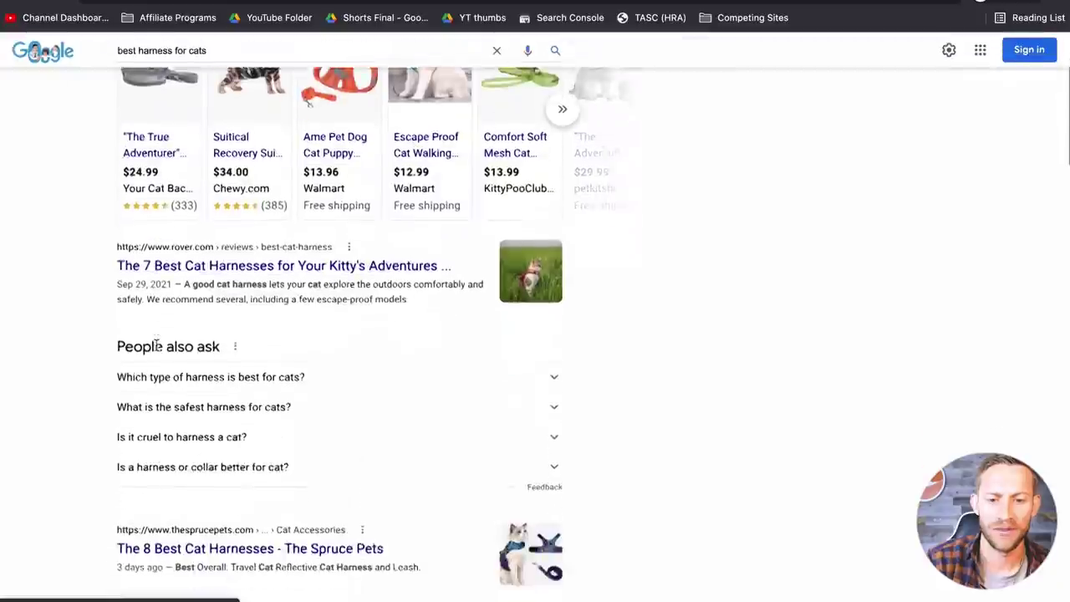
scroll(382, 161, up, 5)
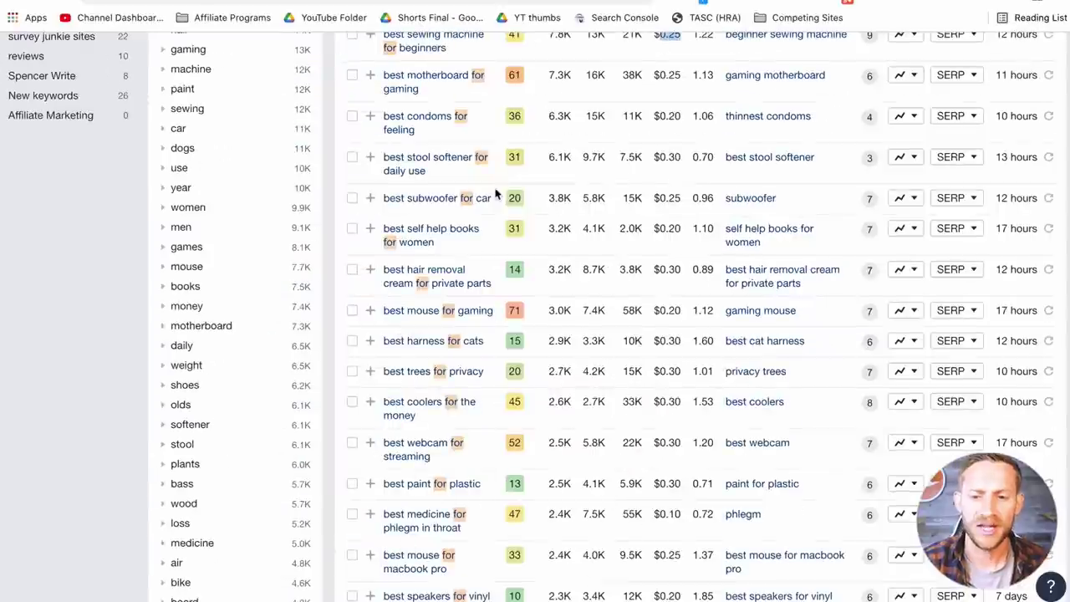
Open a new incognito window and search Google for "best stool softener for daily use"
click(117, 0)
mouse_move(84, 0)
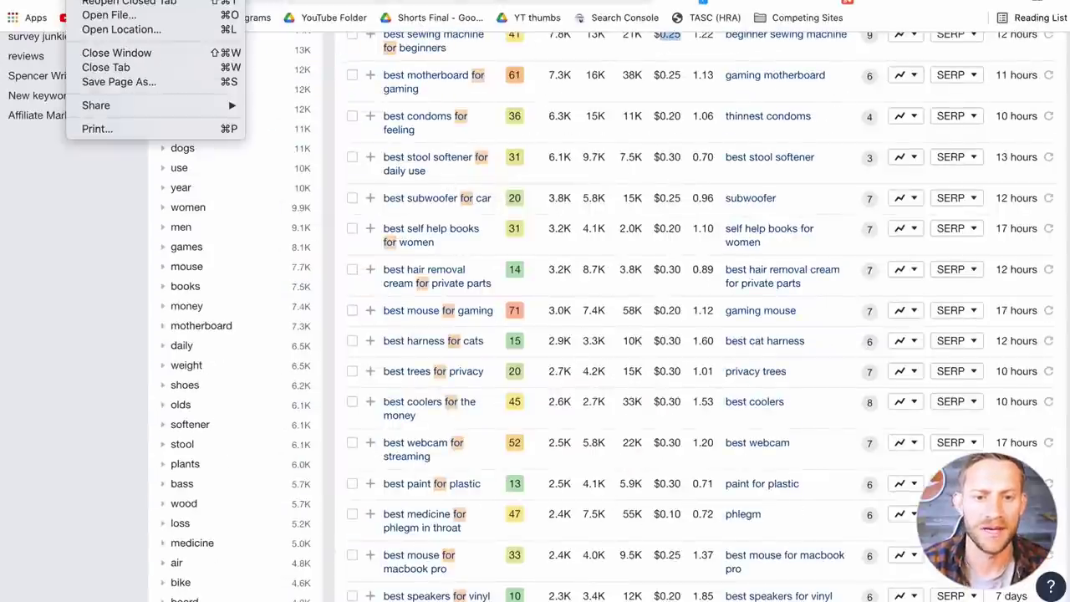
key(super+shift+n)
text(best)
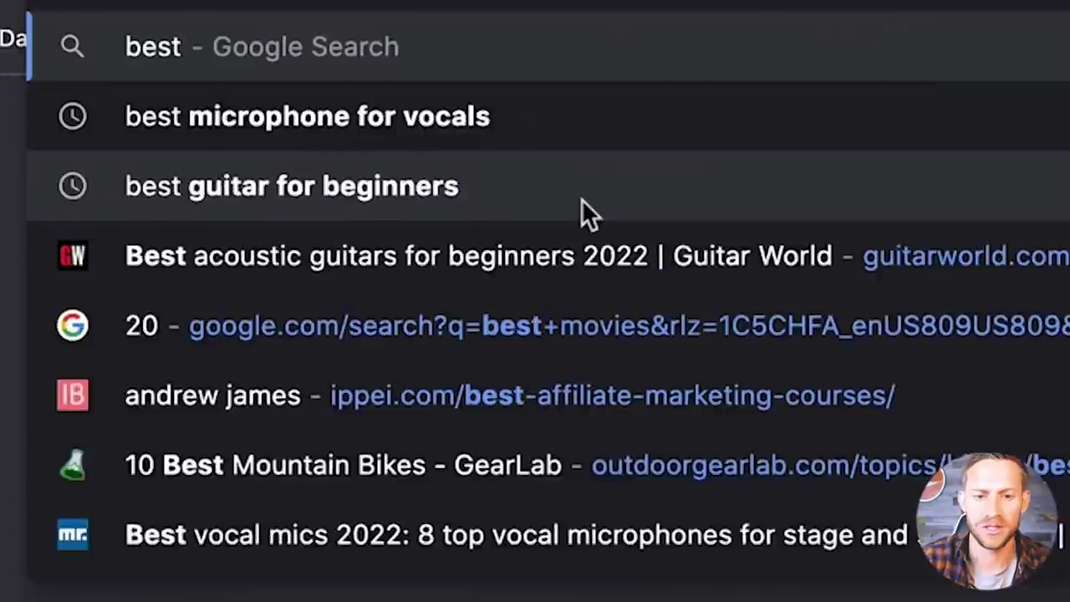
text( stool softener for dai)
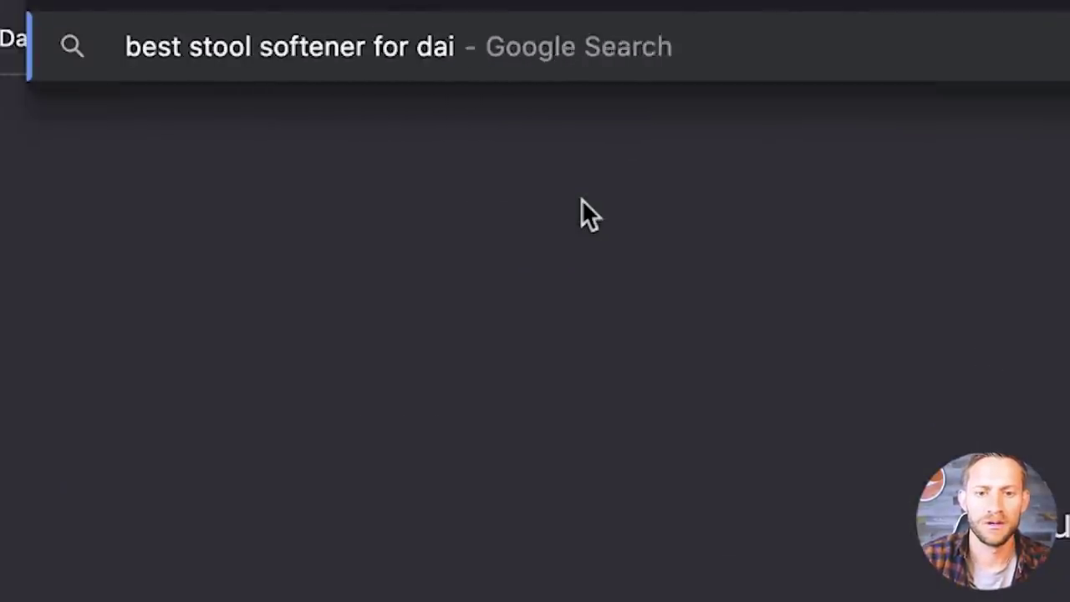
key(Return)
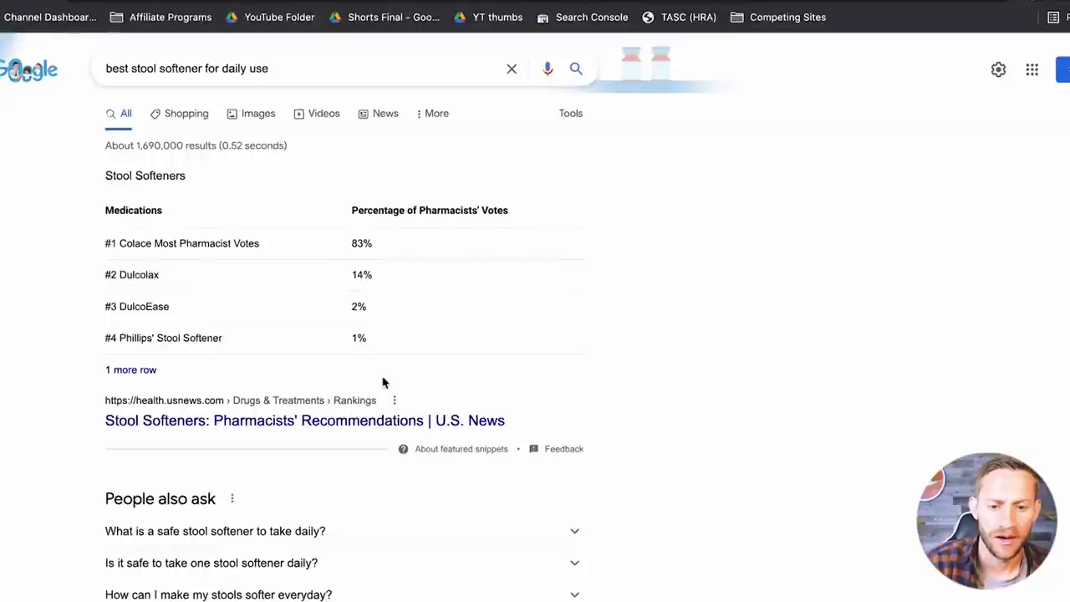
Examine the Google results for the stool softener keyword, checking the featured snippet, organic listings, page-end ads and related searches
scroll(383, 382, down, 3)
scroll(384, 382, down, 10)
scroll(384, 382, up, 5)
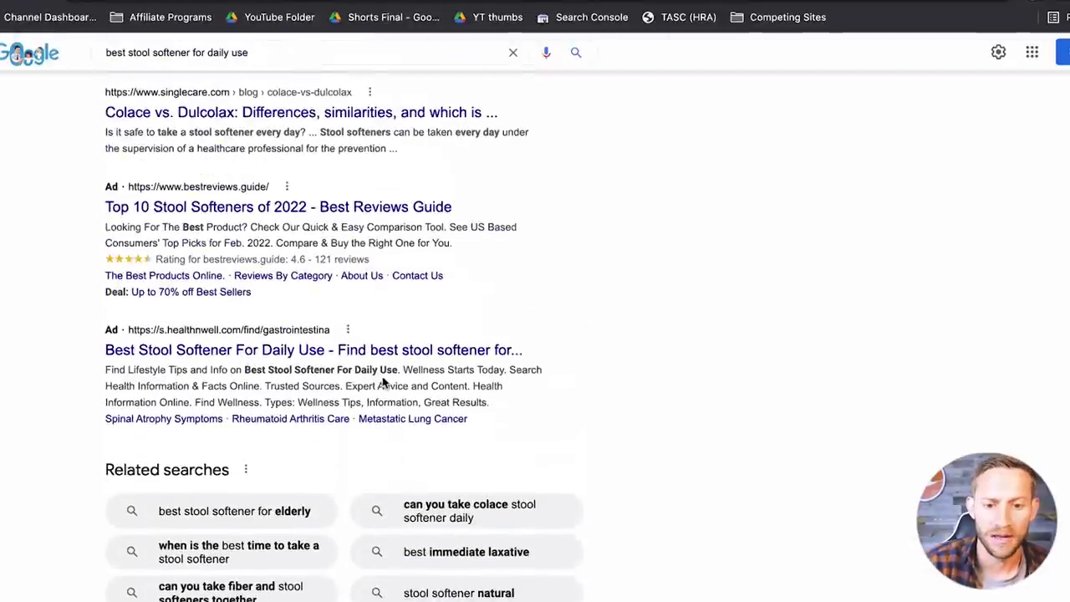
scroll(337, 370, up, 10)
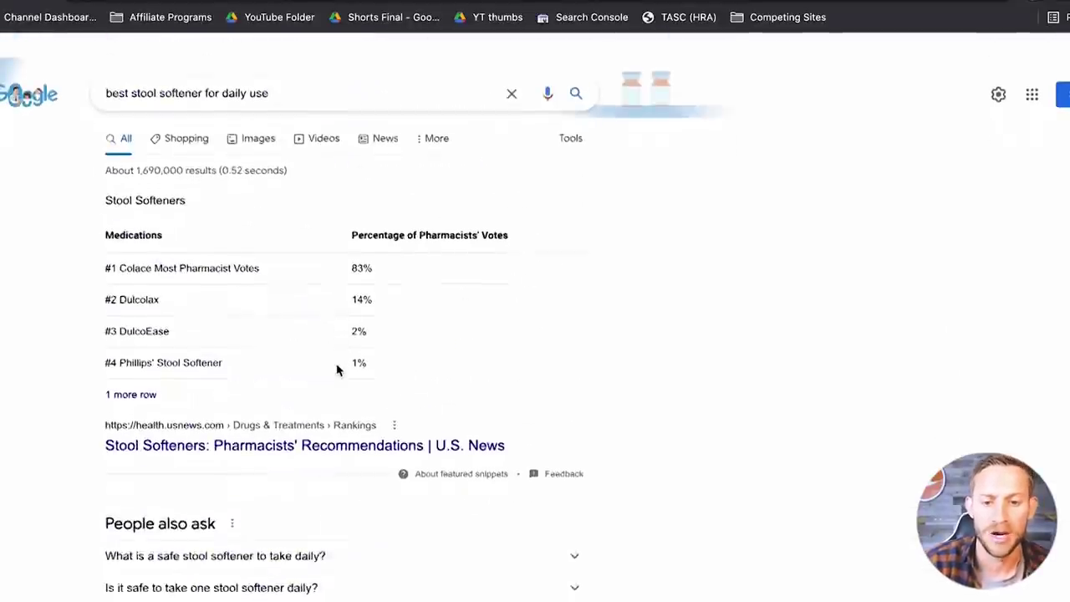
scroll(702, 477, down, 10)
scroll(392, 530, up, 1)
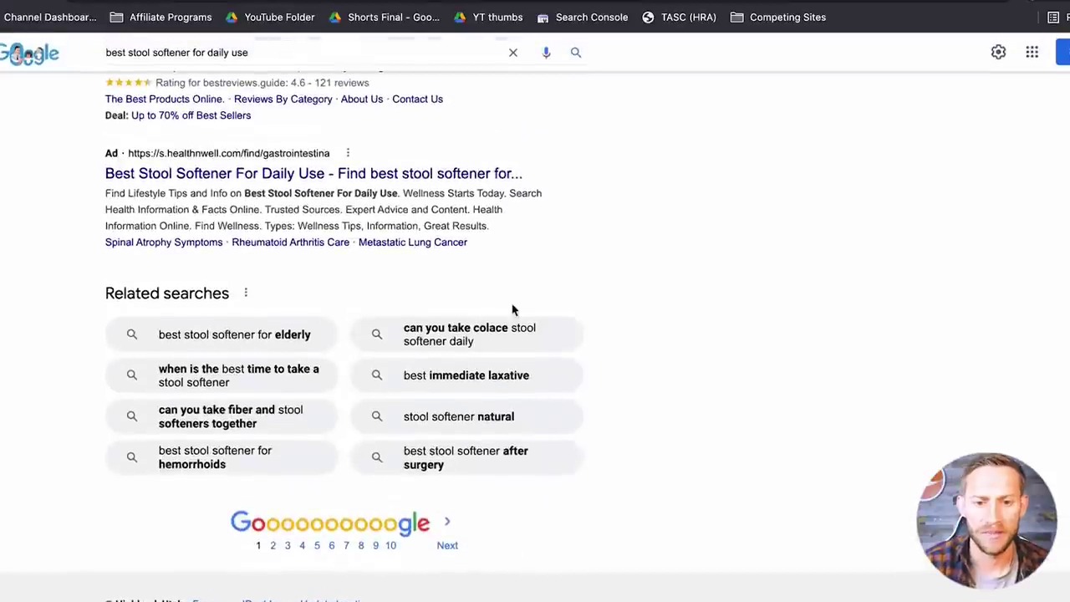
scroll(682, 304, up, 4)
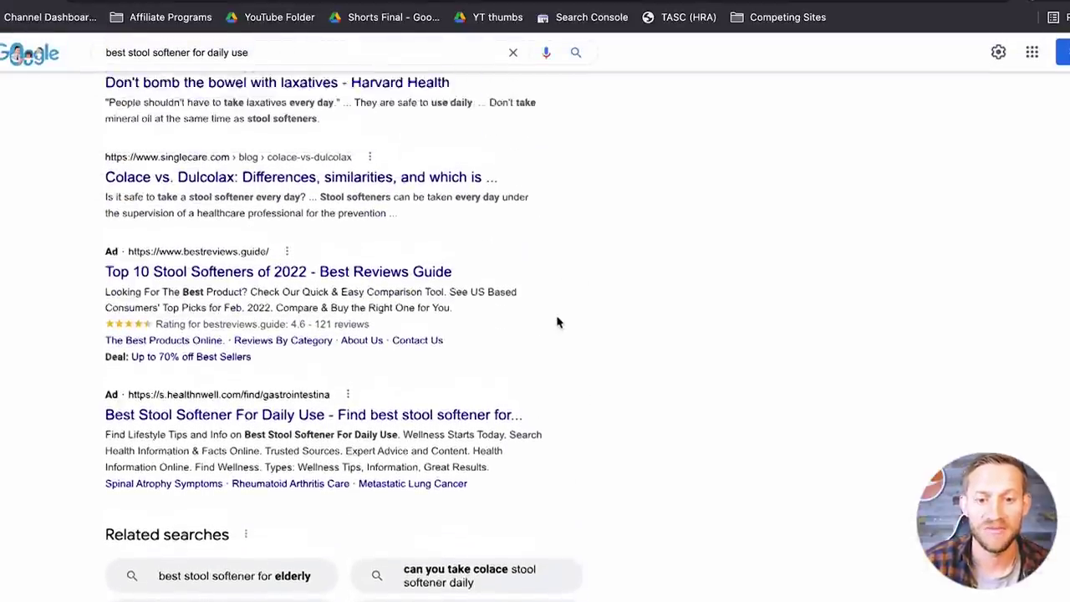
scroll(582, 294, up, 8)
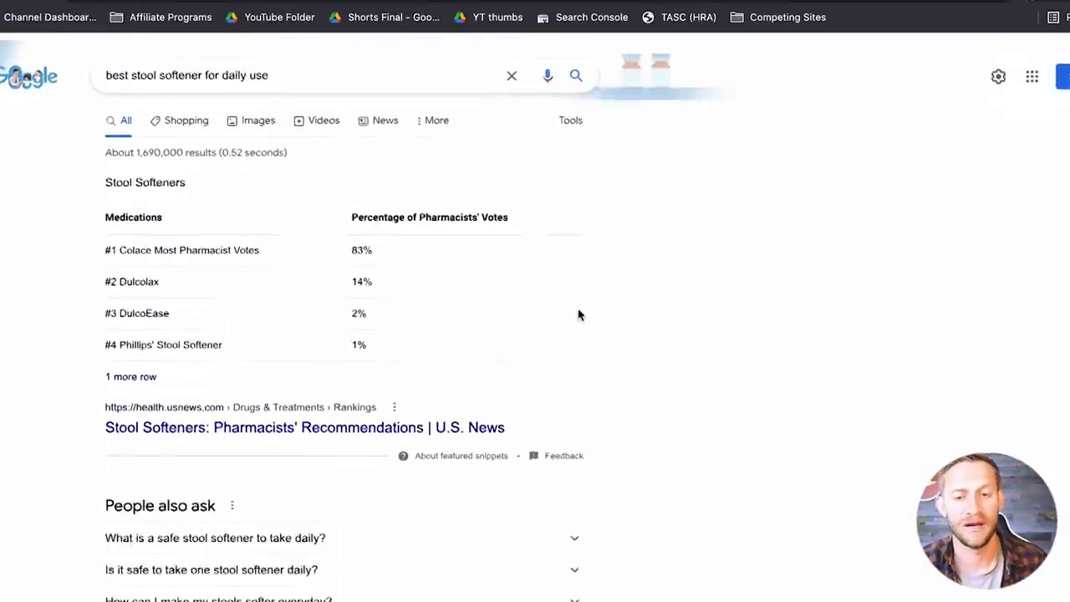
scroll(578, 312, down, 12)
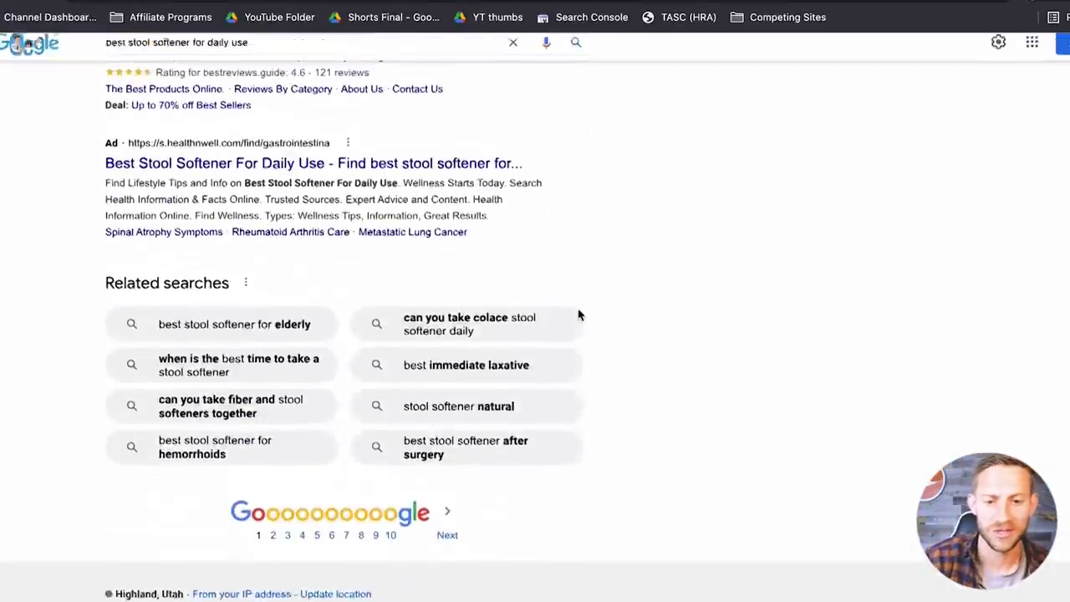
scroll(578, 313, up, 4)
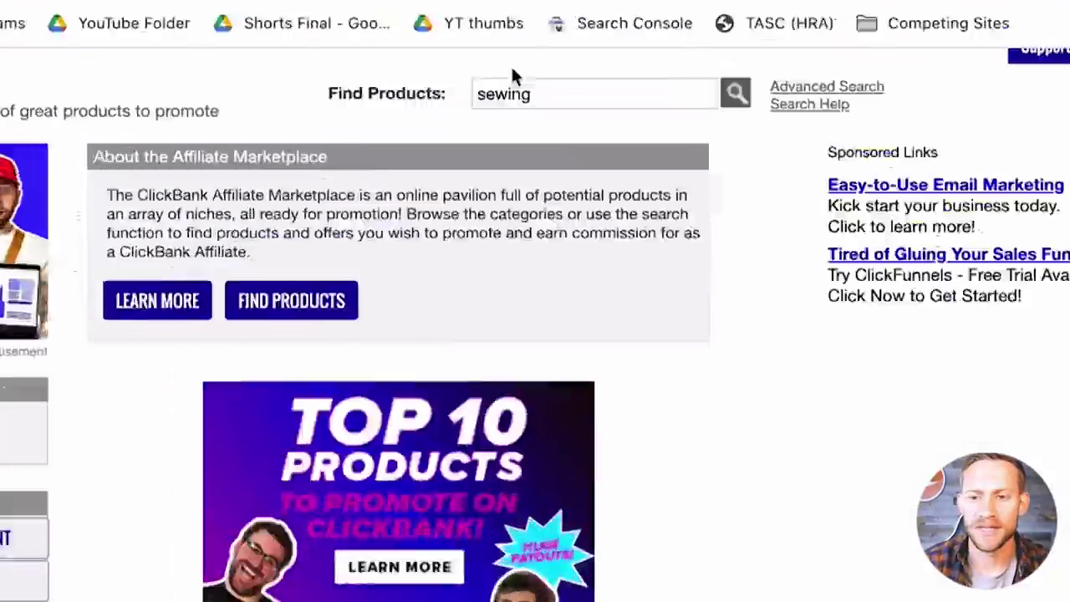
Switch to the ClickBank Affiliate Marketplace and search for laxative products to promote
double_click(552, 62)
text(laxait)
key(Return)
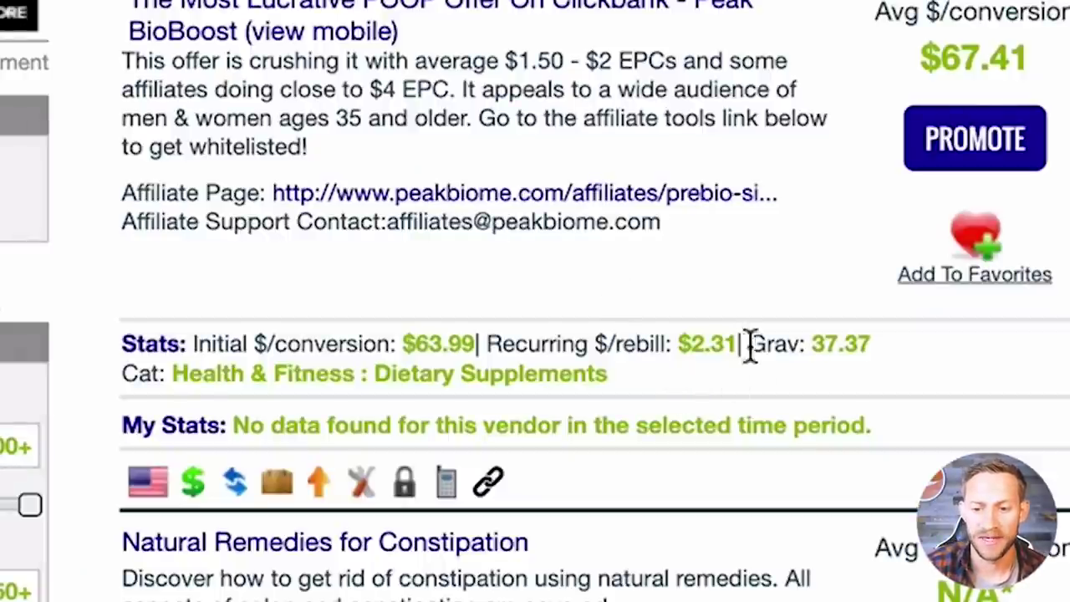
Review the Peak BioBoost offer, highlighting its gravity, average earnings per conversion and the description of its EPCs
mouse_move(750, 347)
mouse_down()
mouse_move(848, 342)
mouse_move(884, 359)
mouse_up()
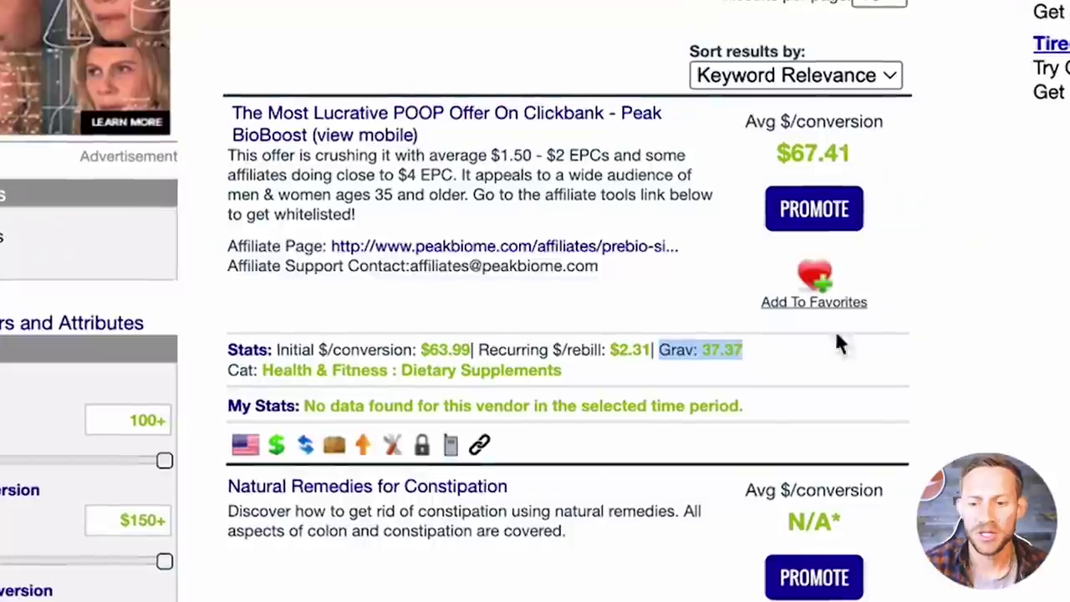
click(774, 342)
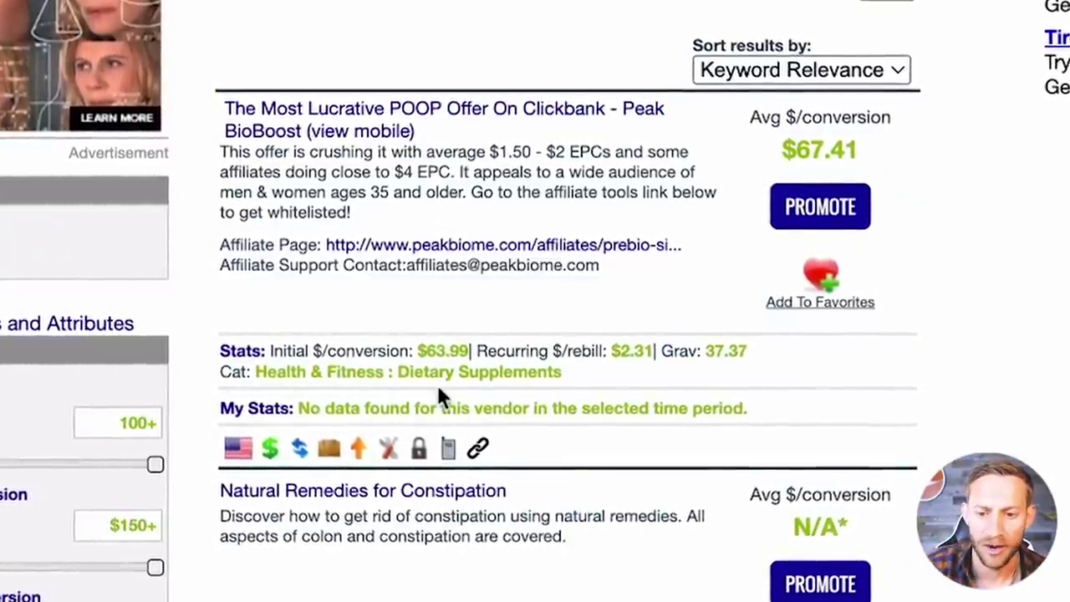
drag(774, 144, 908, 158)
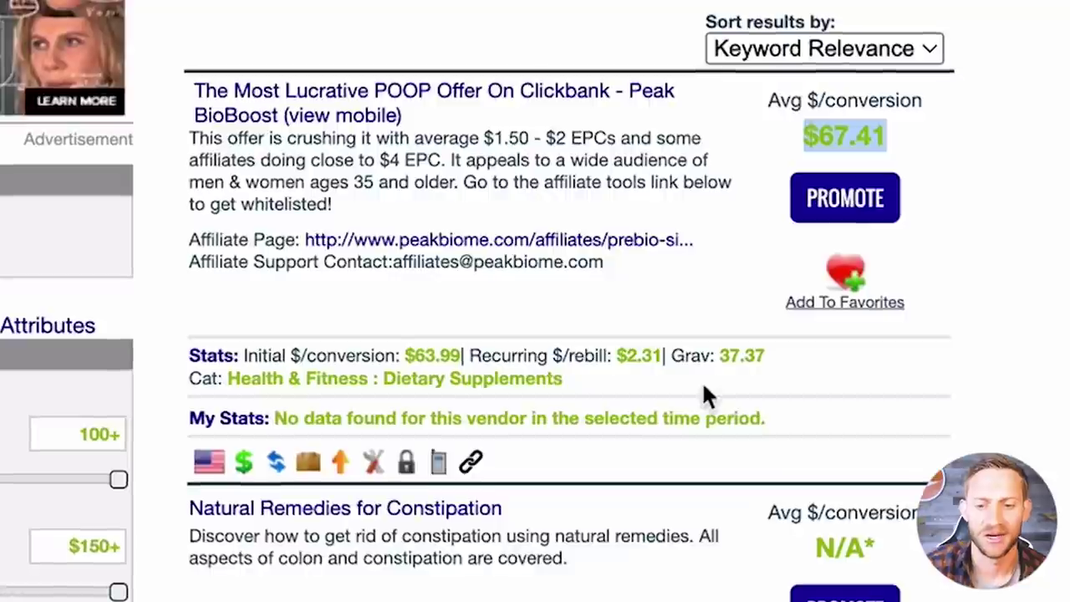
drag(191, 137, 649, 149)
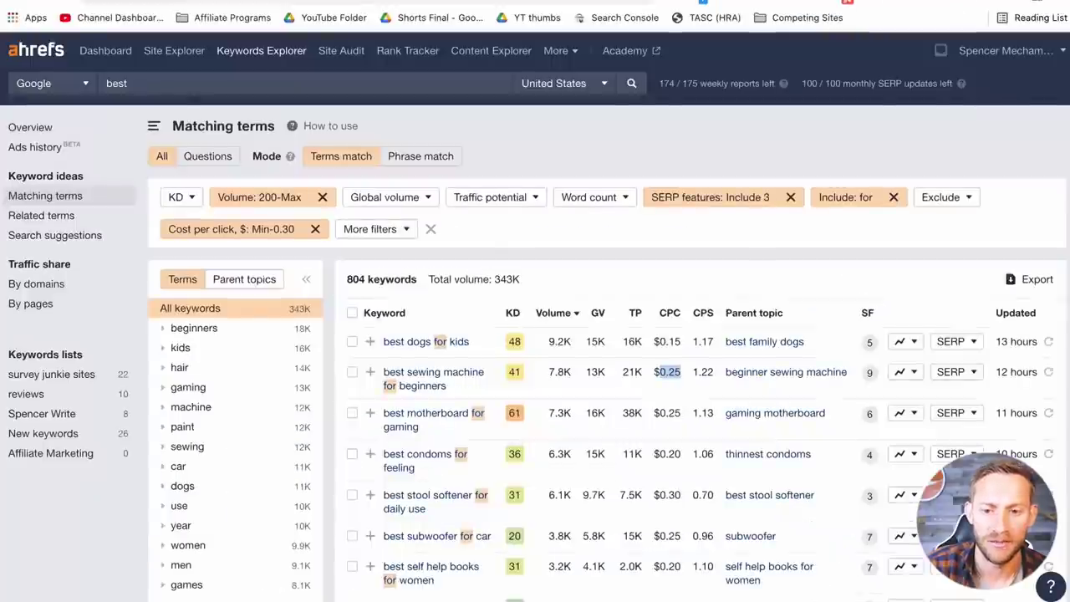
Compare the Ahrefs keyword list with the Peak BioBoost offer and highlight the offer's $4 EPC figure
scroll(615, 470, down, 1)
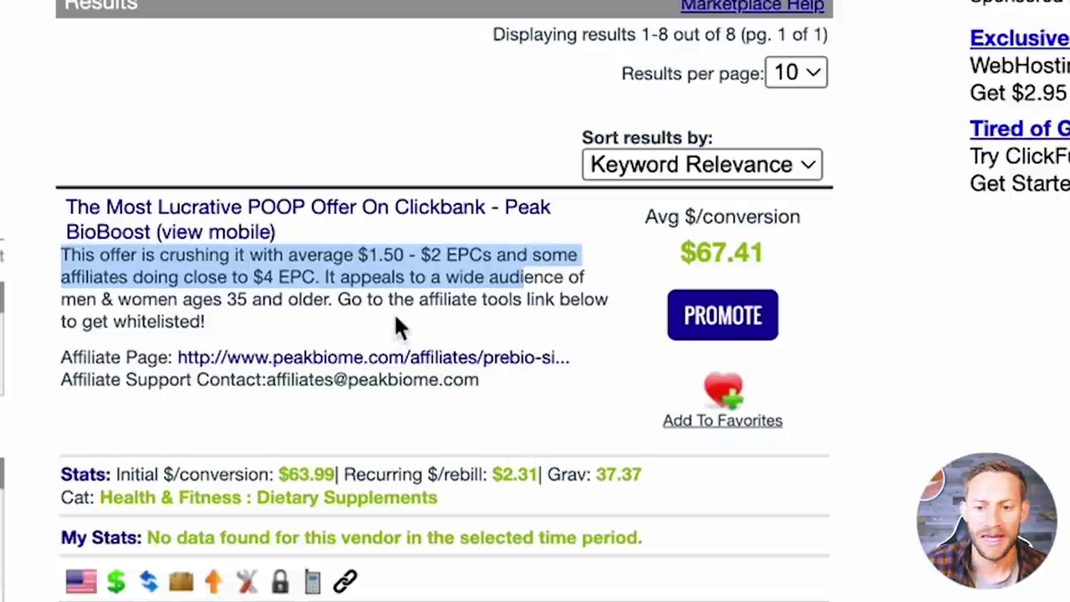
click(398, 326)
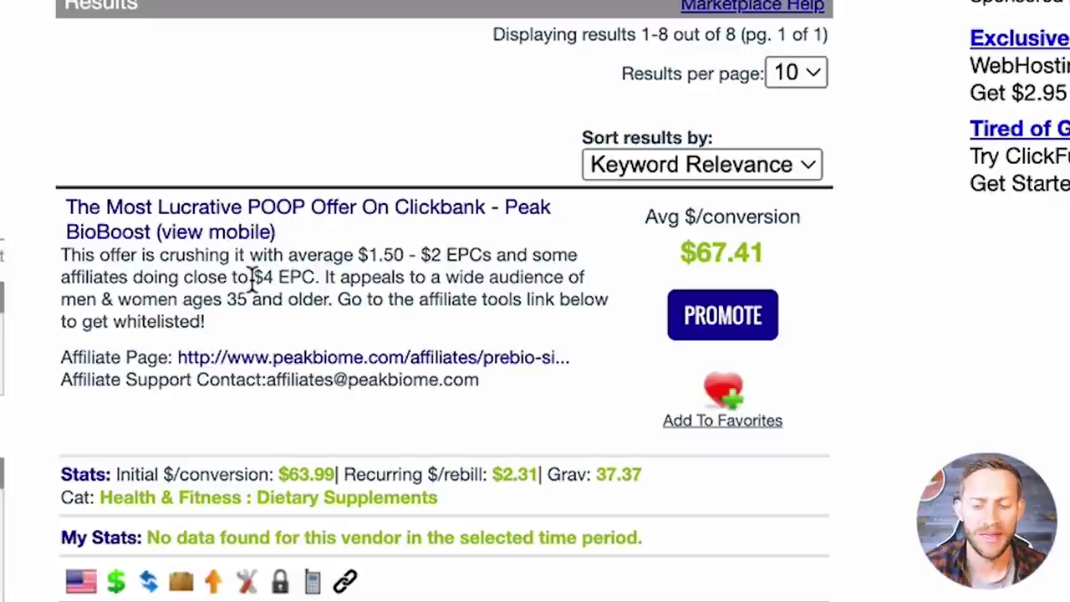
drag(251, 278, 311, 284)
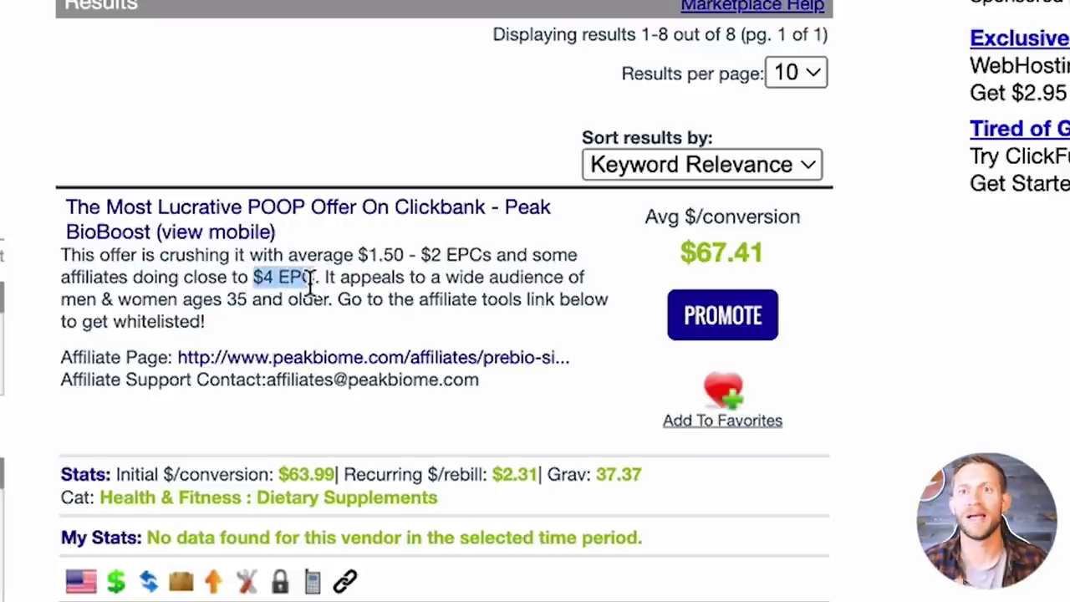
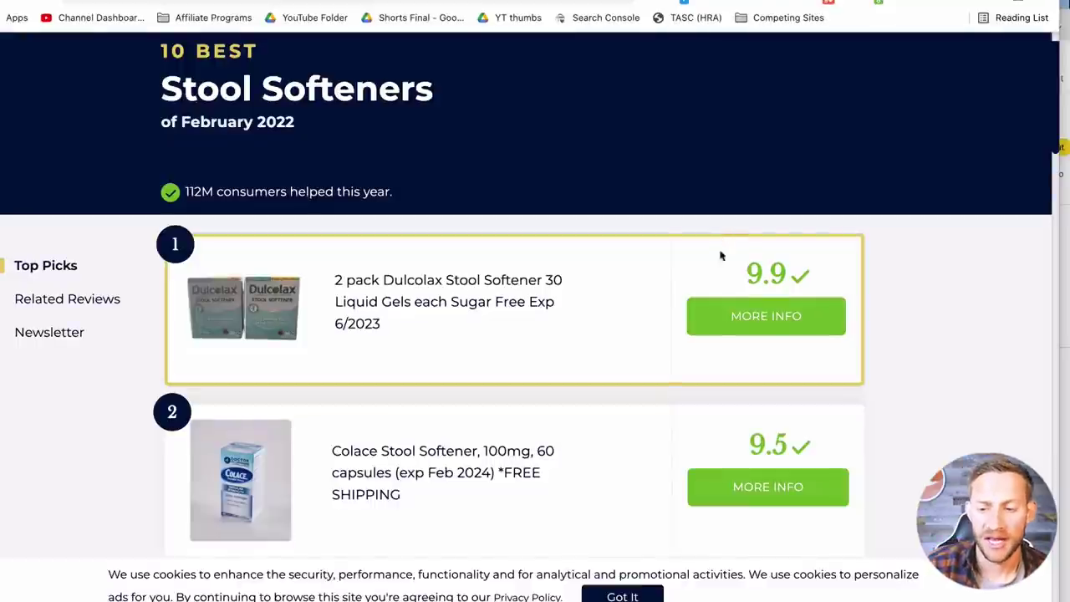
Browse the BestReviews.Guide page of the 10 best stool softeners, examining its ranked product layout
scroll(722, 256, down, 3)
scroll(680, 376, down, 2)
scroll(643, 401, up, 5)
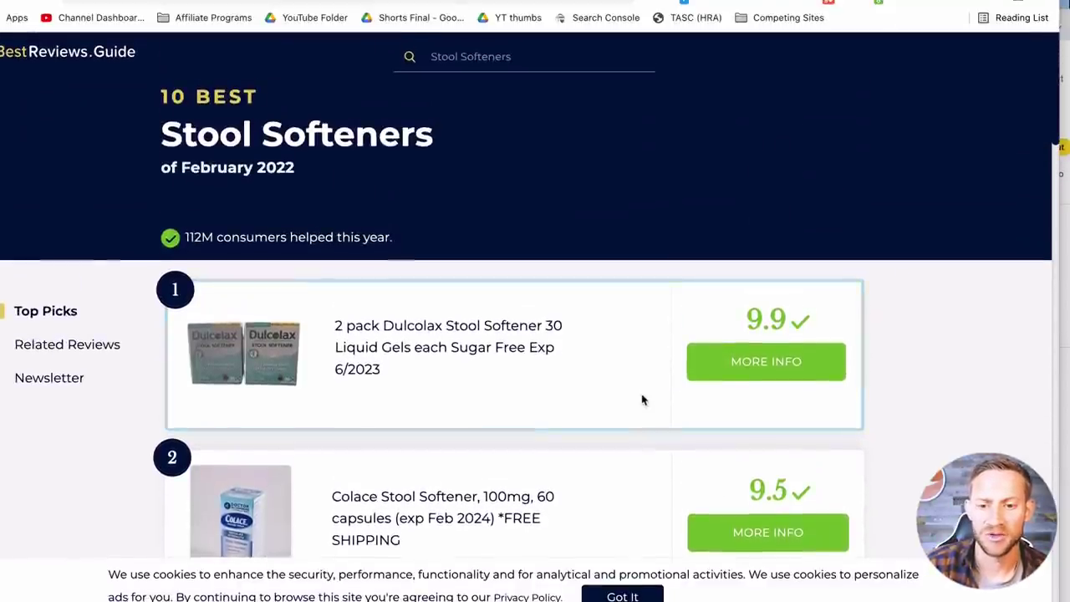
scroll(414, 345, down, 10)
scroll(414, 345, down, 1)
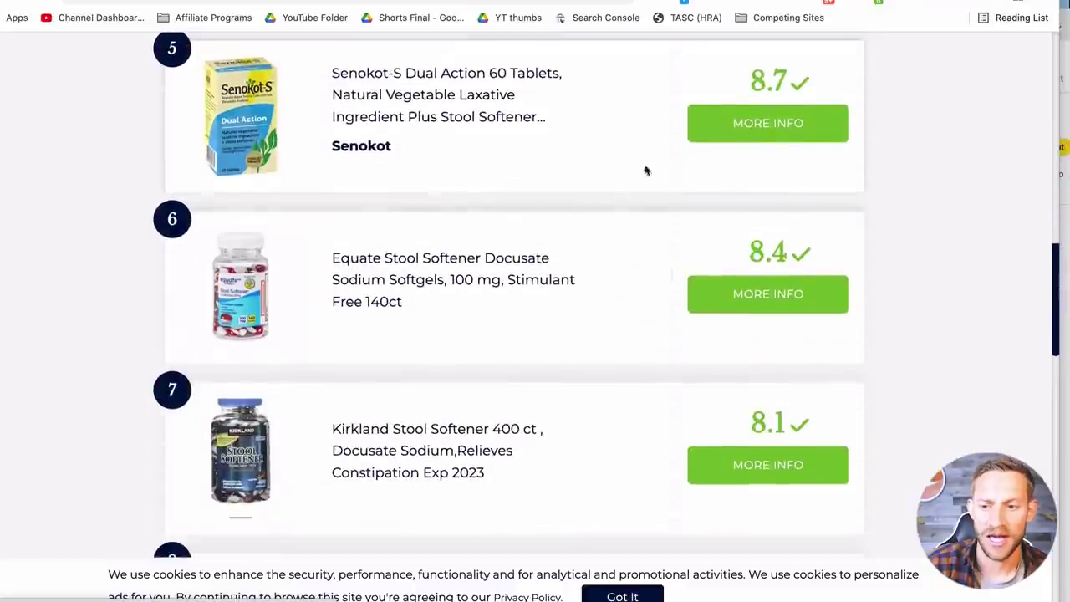
Check where the Senokot-S and Equate Stool Softener Plus product links lead, closing each opened store page
click(742, 122)
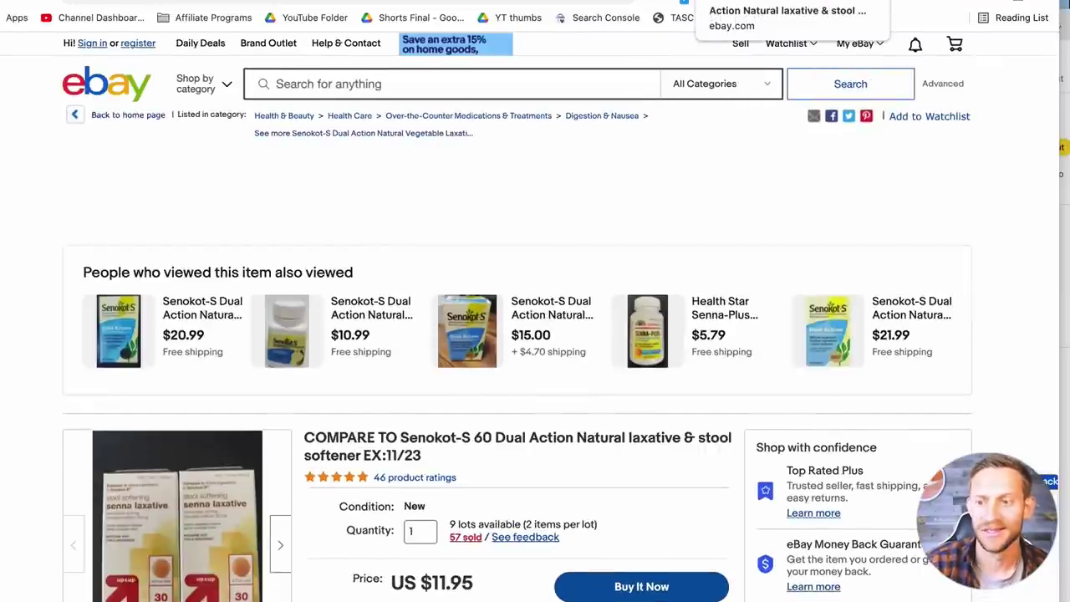
key(ctrl+w)
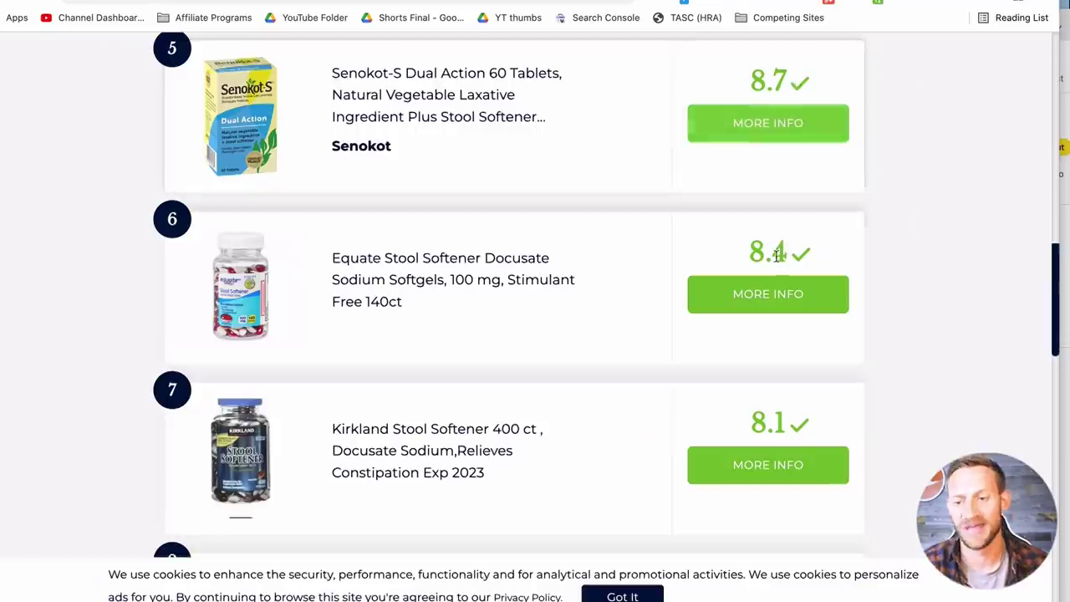
click(765, 134)
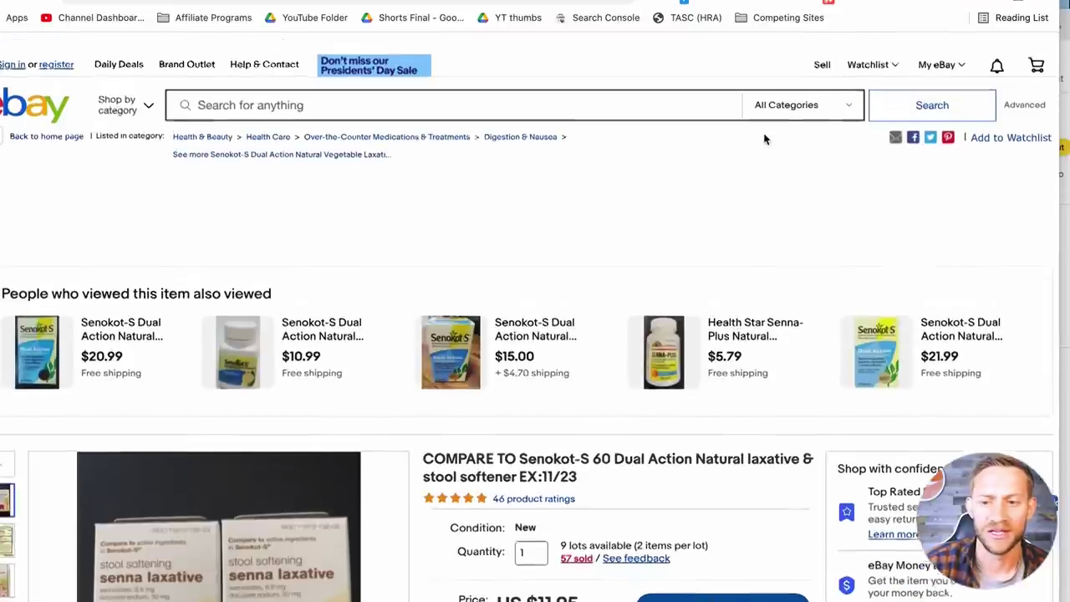
key(ctrl+w)
scroll(836, 276, up, 5)
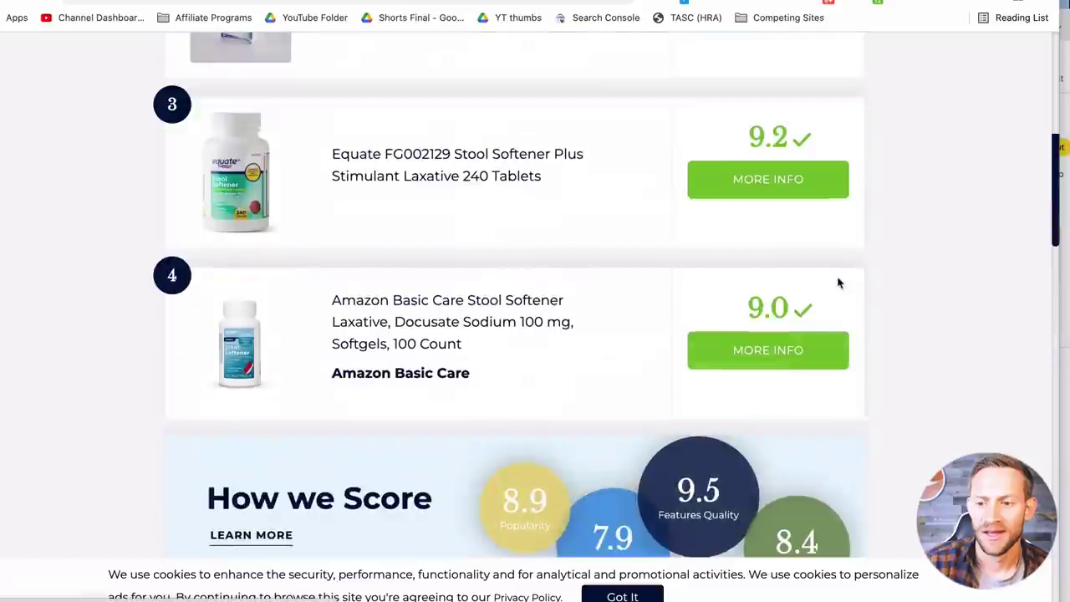
click(770, 178)
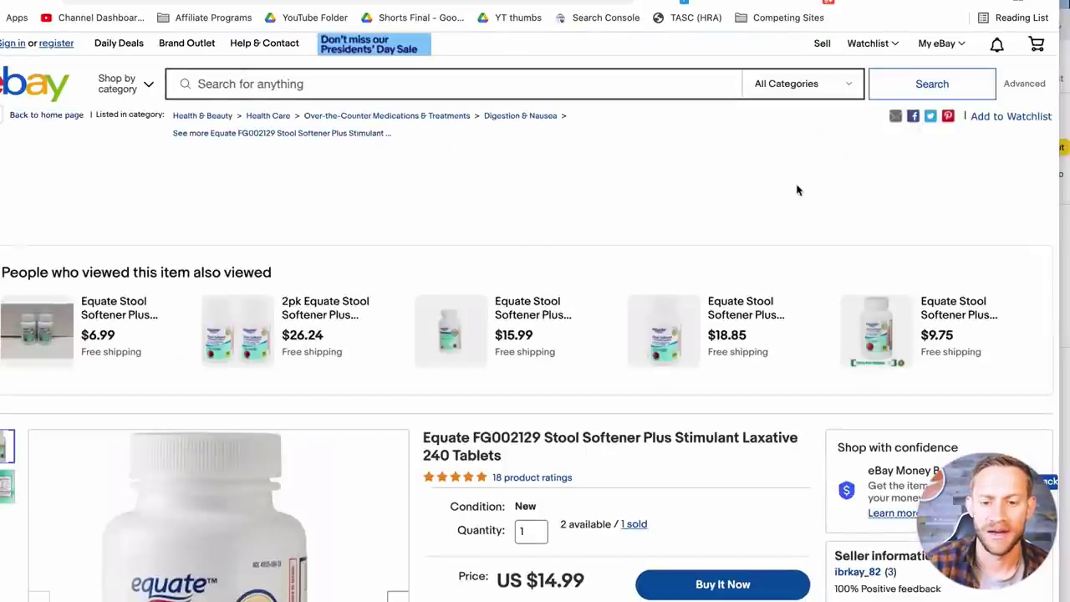
key(ctrl+w)
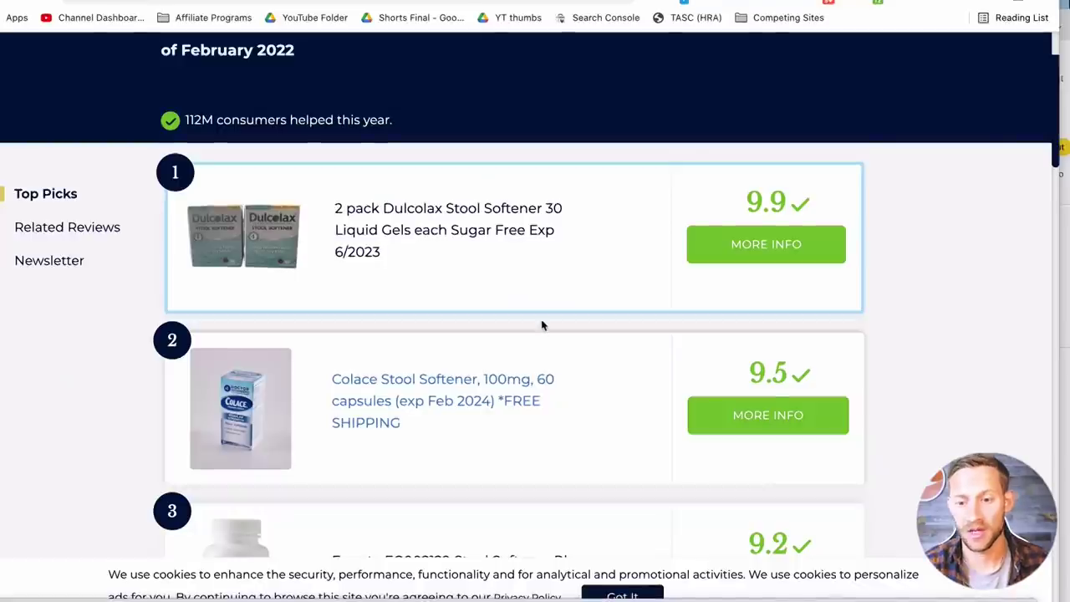
Review the ranked stool softener list again from the top pick down to the How we Score section
scroll(543, 325, down, 3)
scroll(543, 326, down, 4)
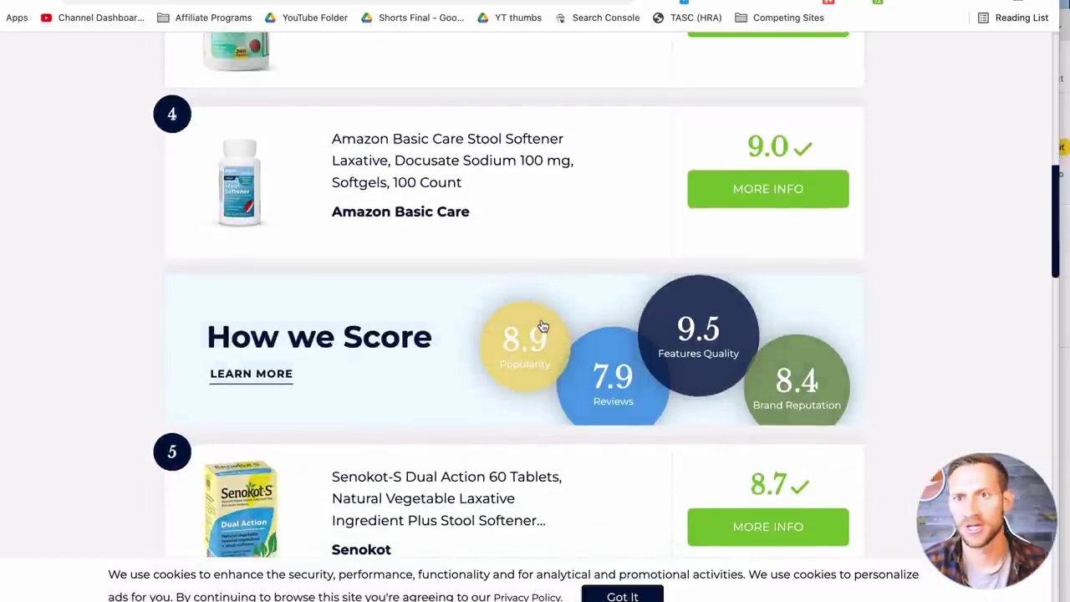
scroll(542, 325, up, 1)
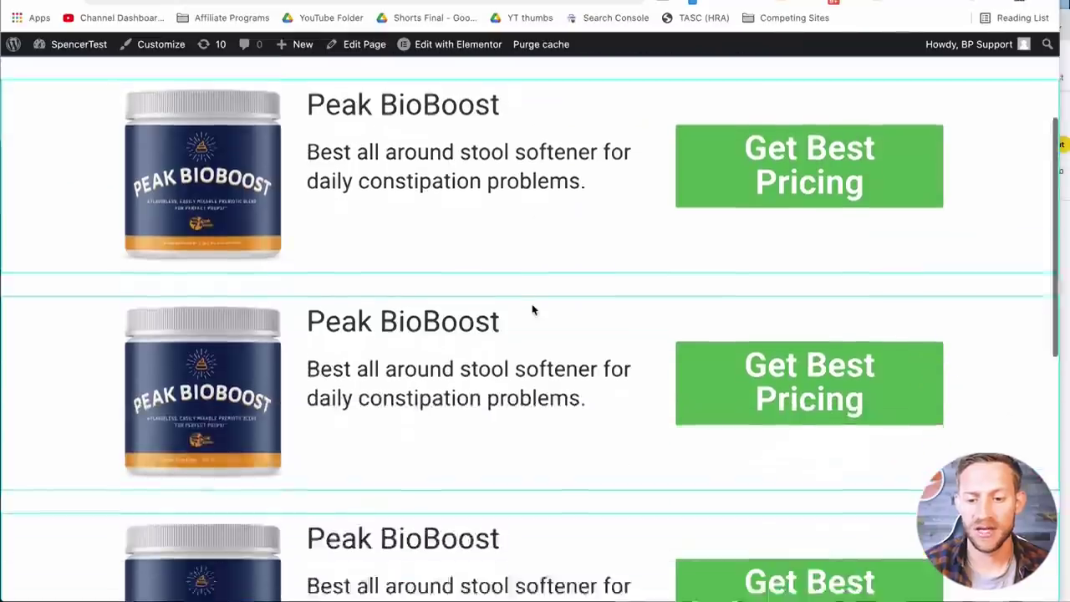
Review the "7 Best Stool Softeners for DAILY Use" page on the SpencerTest site, checking its heading and product rows
scroll(533, 308, down, 1)
scroll(532, 307, up, 5)
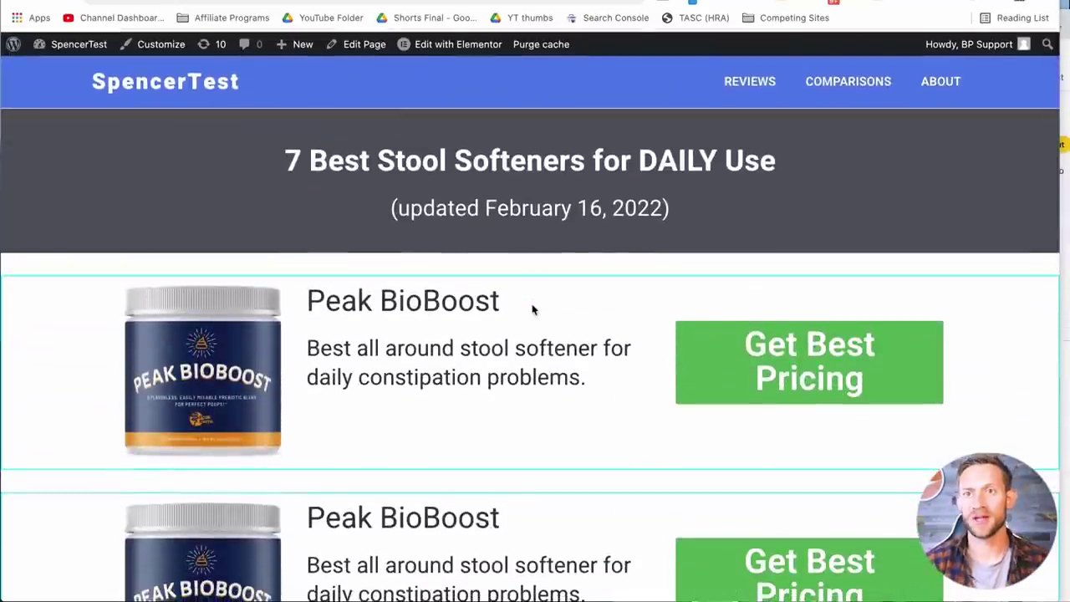
scroll(454, 423, down, 5)
scroll(454, 423, up, 3)
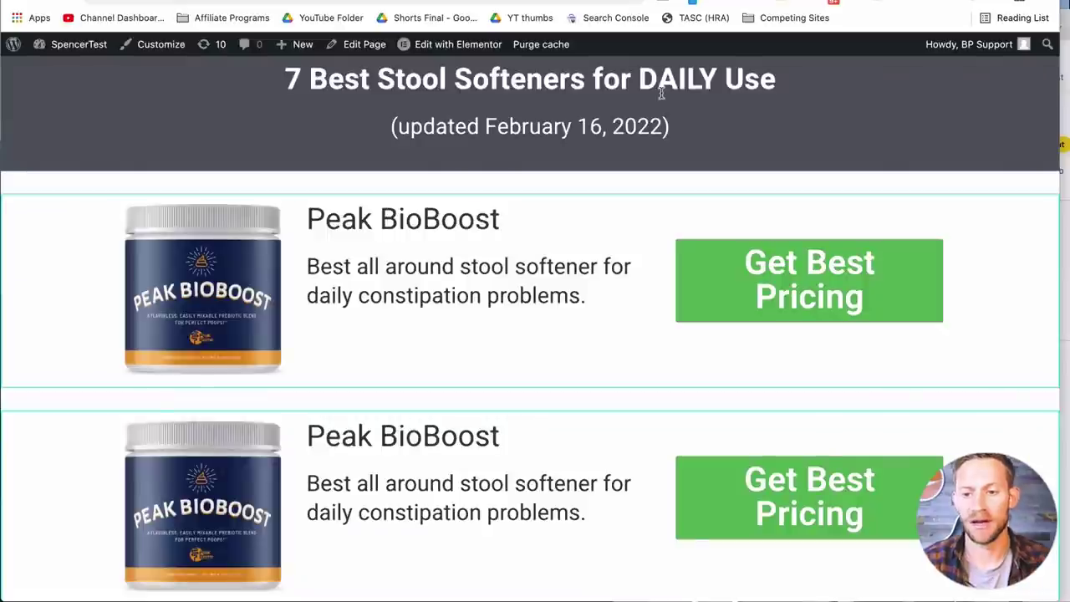
scroll(573, 134, up, 2)
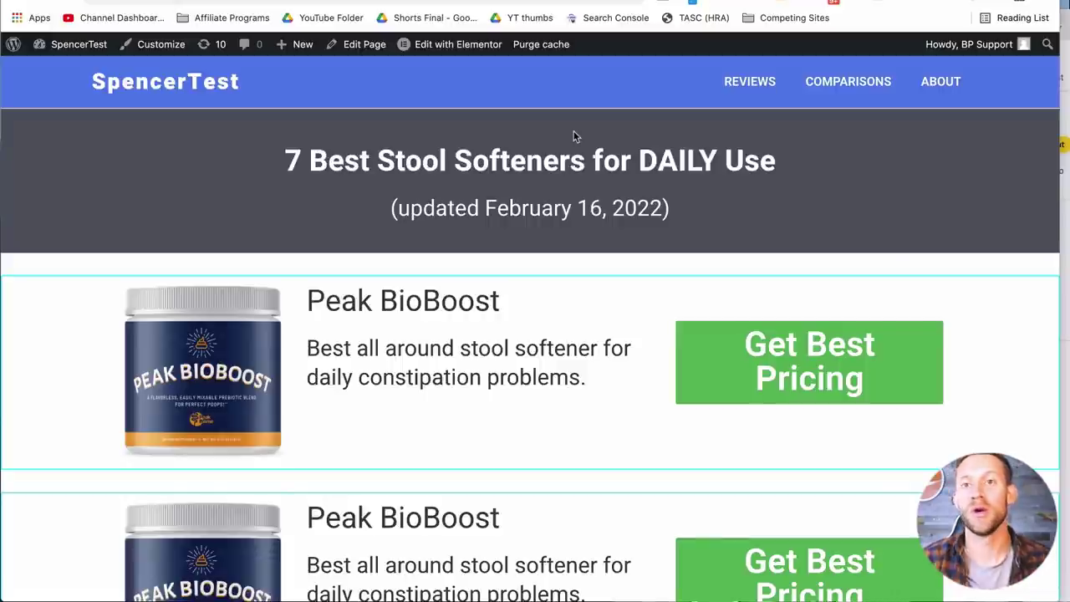
Publish the stool softener comparison page from the Elementor editor
key(super+r)
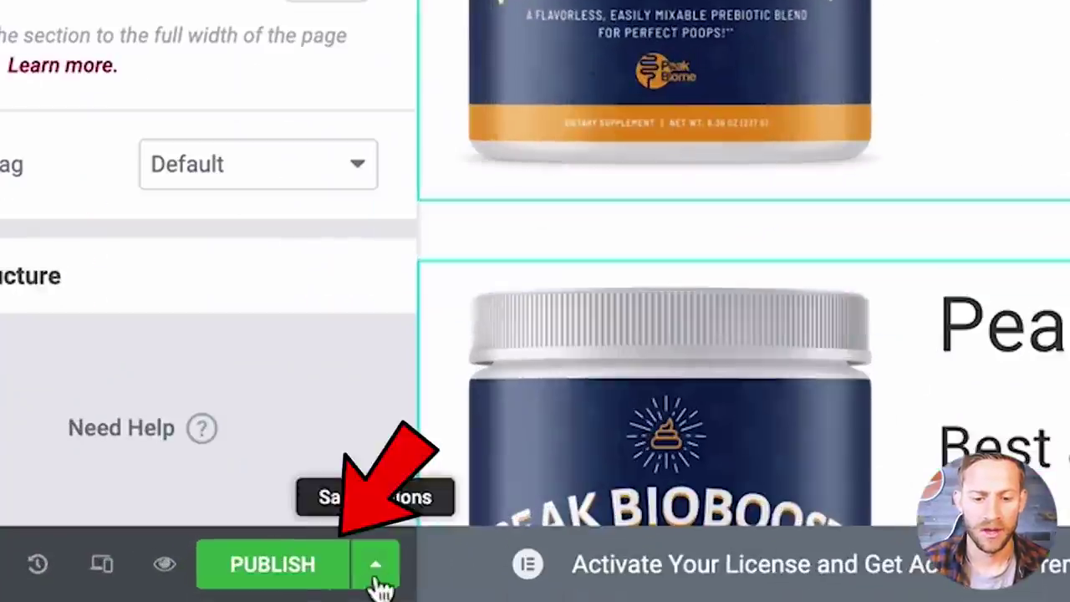
click(280, 571)
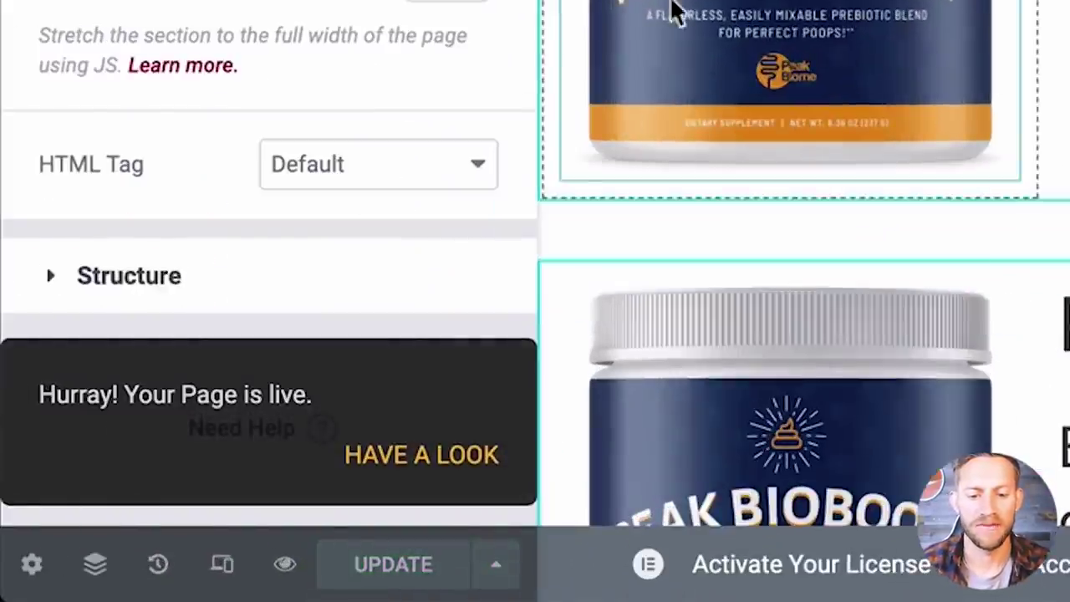
View the published stool softener page and check its green Get Best Pricing link
click(428, 456)
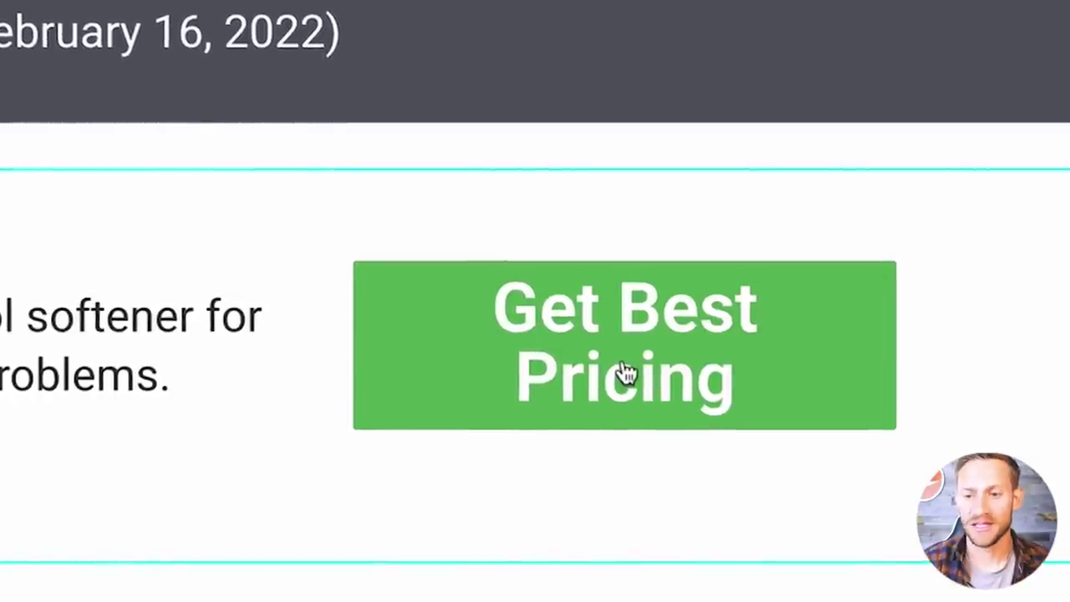
click(627, 373)
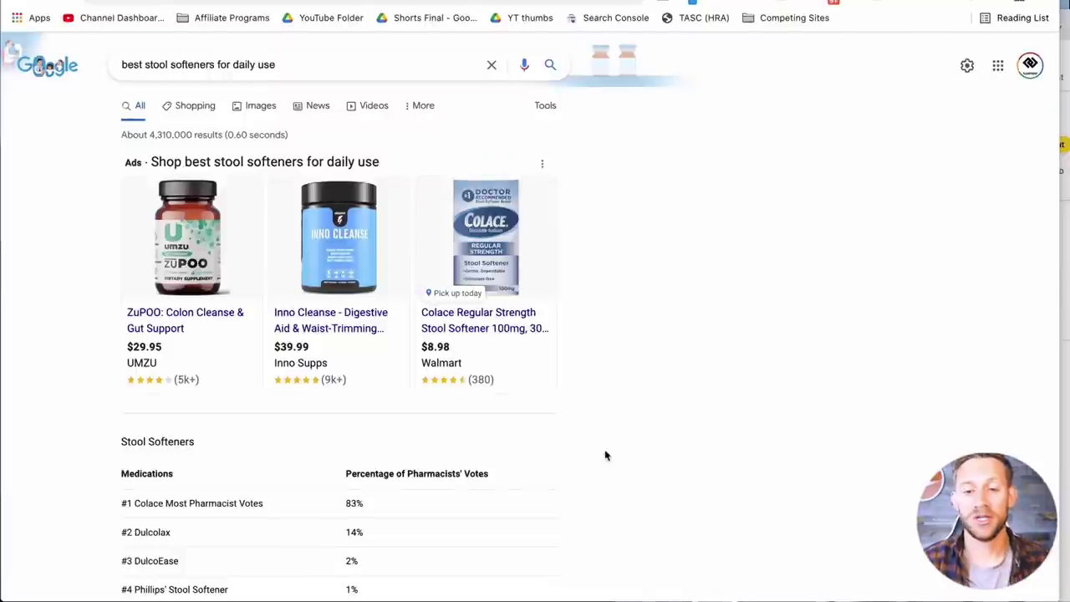
Examine the Google results for "best stool softeners for daily use", from the featured snippet through the organic listings
scroll(657, 463, down, 7)
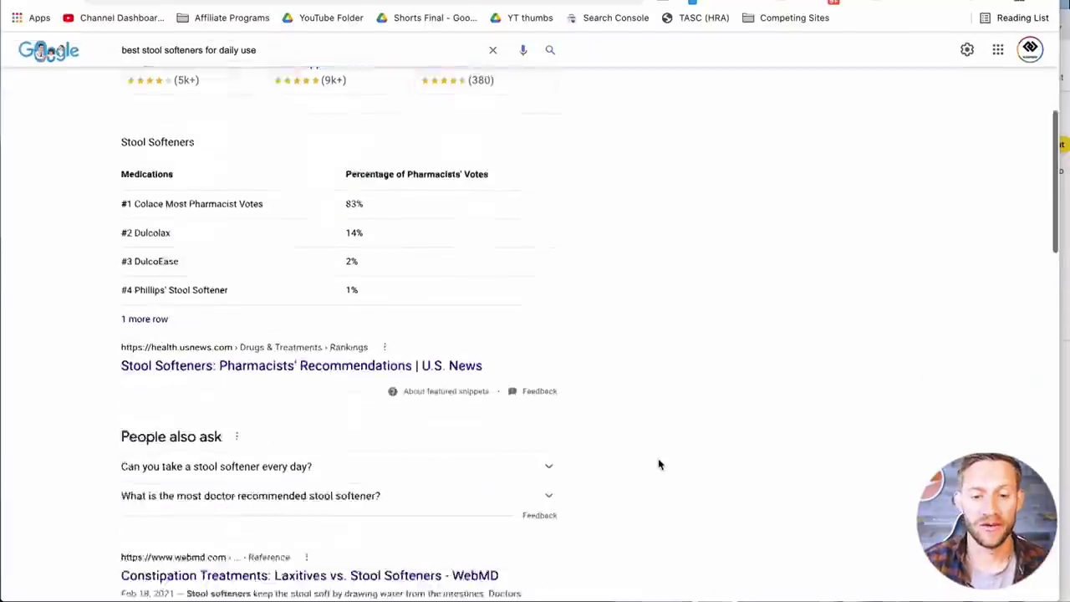
drag(108, 258, 411, 325)
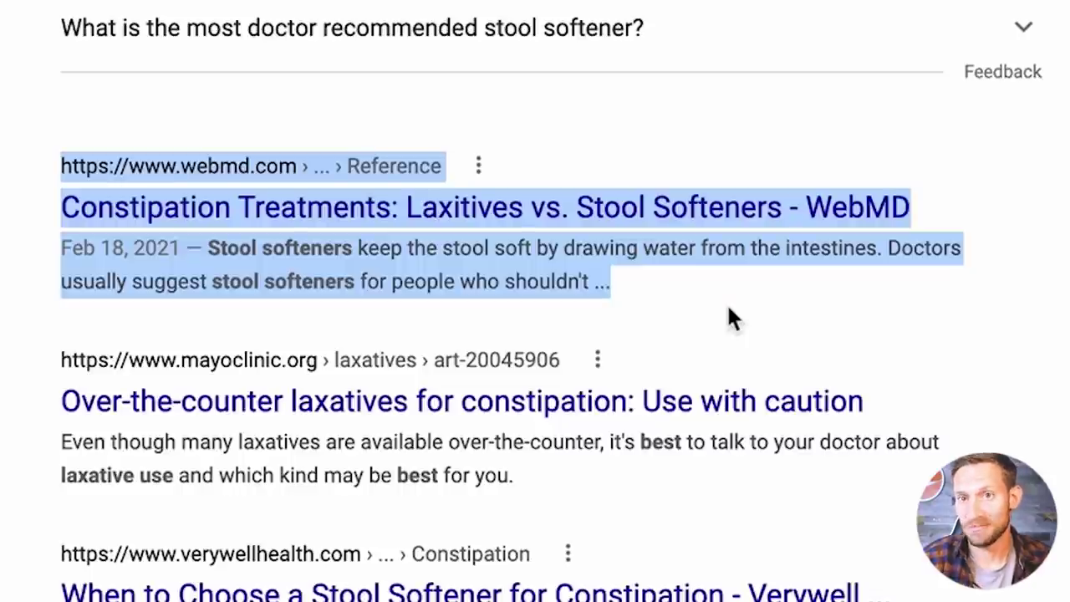
click(729, 308)
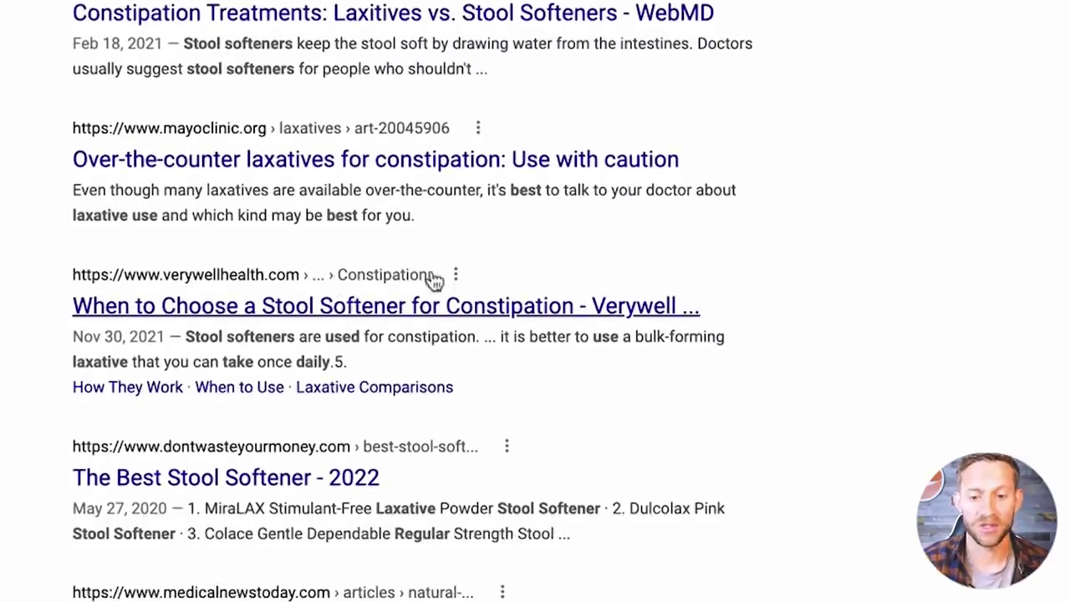
scroll(535, 280, down, 2)
scroll(516, 193, up, 1)
scroll(419, 155, down, 3)
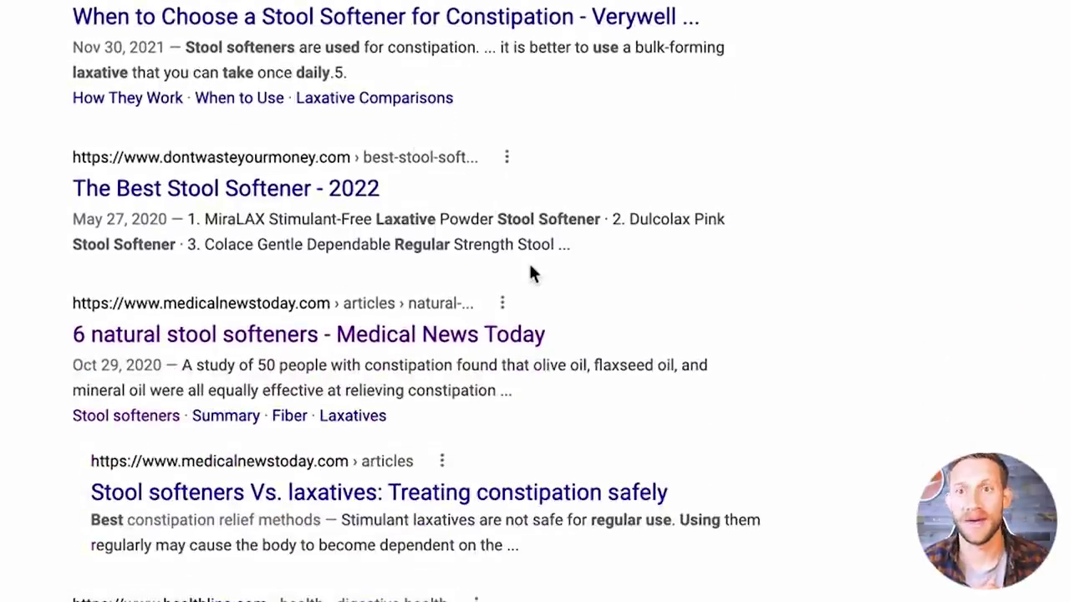
scroll(530, 268, up, 9)
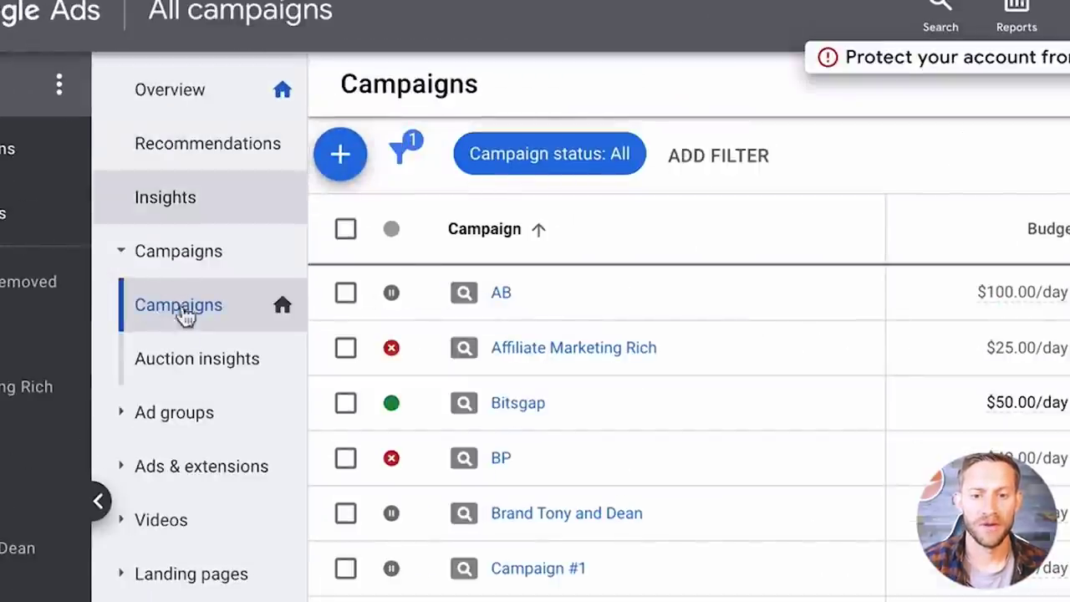
Switch to Google Ads and create a new campaign with the Website traffic objective and the Search campaign type
click(358, 157)
click(389, 186)
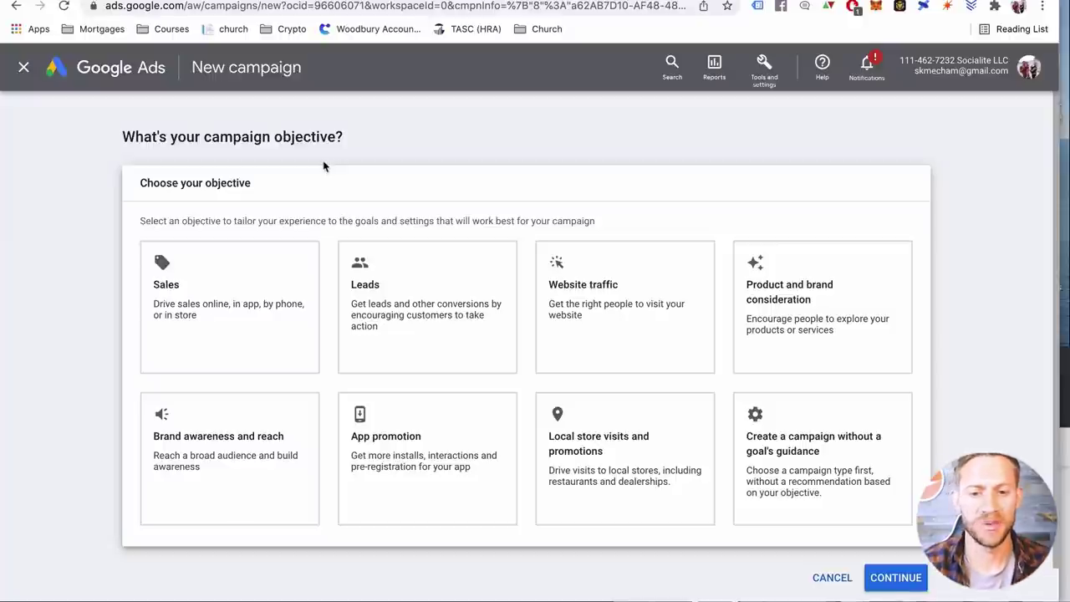
click(296, 289)
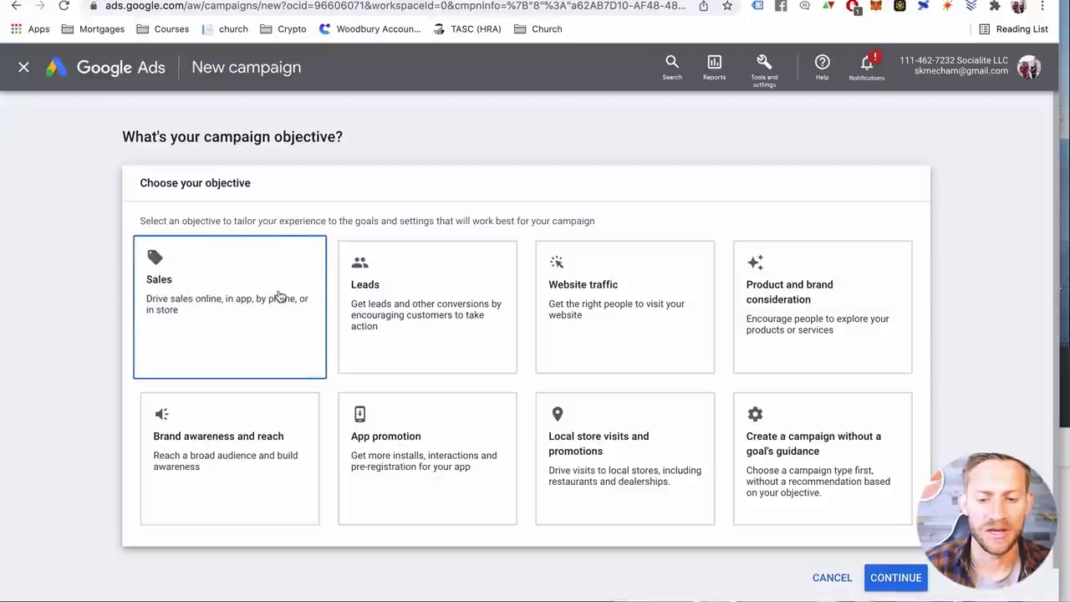
click(393, 292)
click(605, 293)
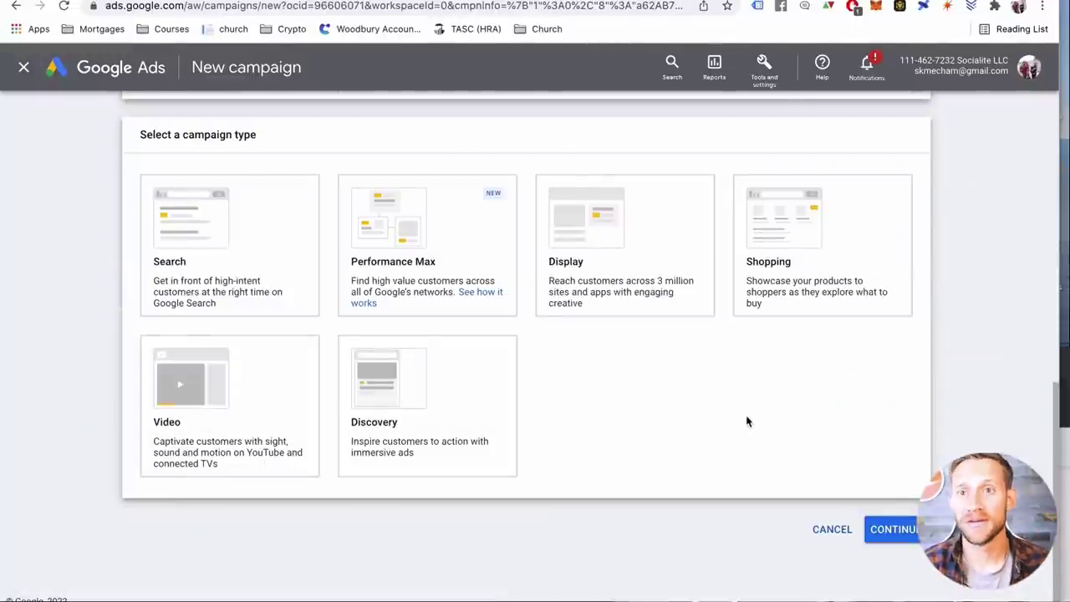
click(241, 262)
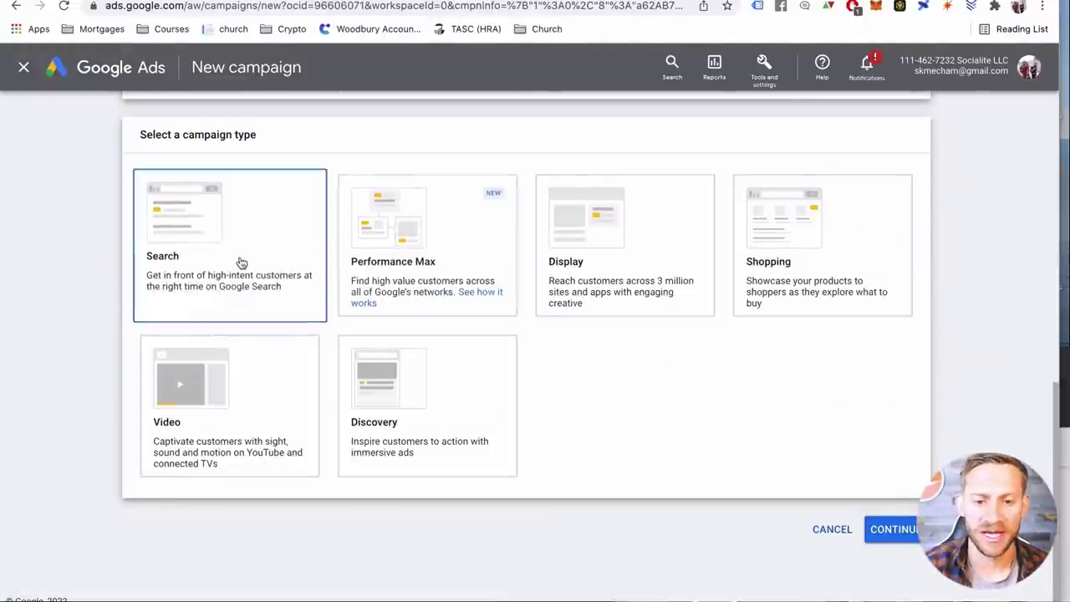
scroll(662, 377, down, 3)
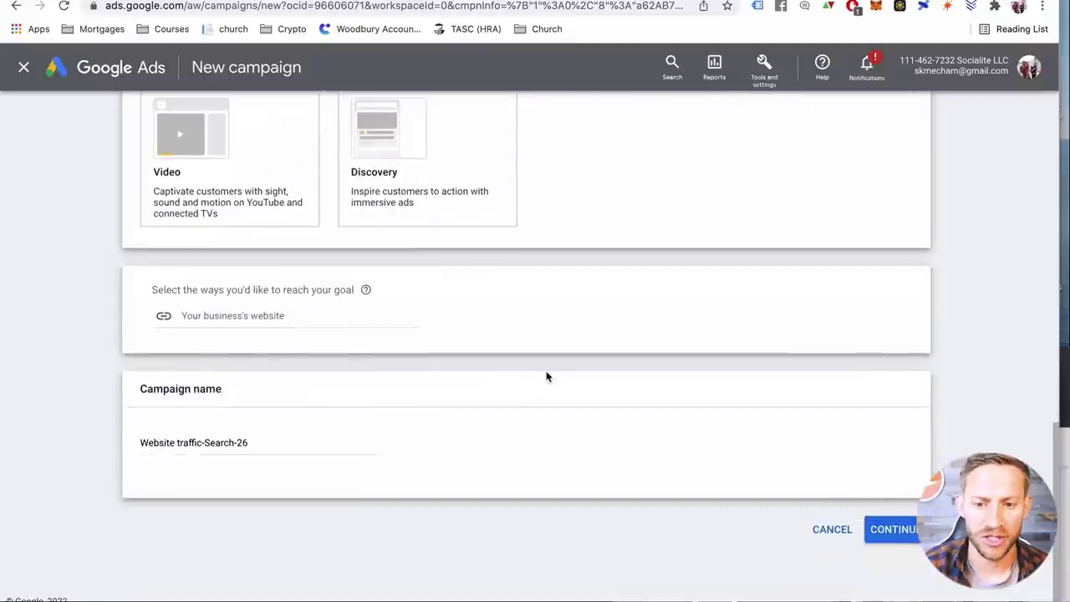
scroll(547, 375, up, 2)
scroll(468, 418, down, 2)
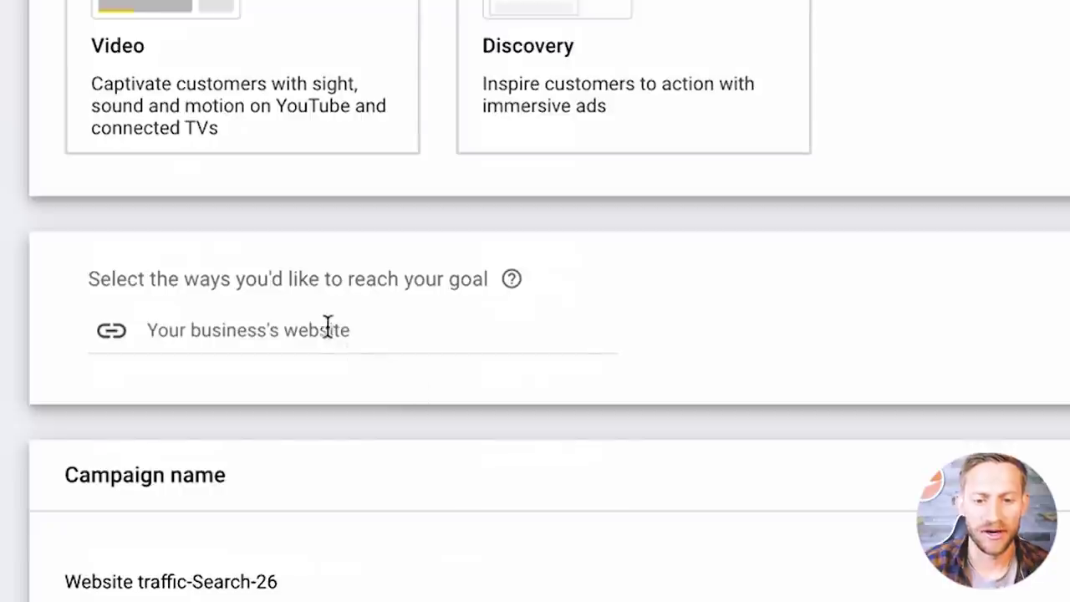
click(266, 311)
text(https://spencertest.com/best-laxatives/)
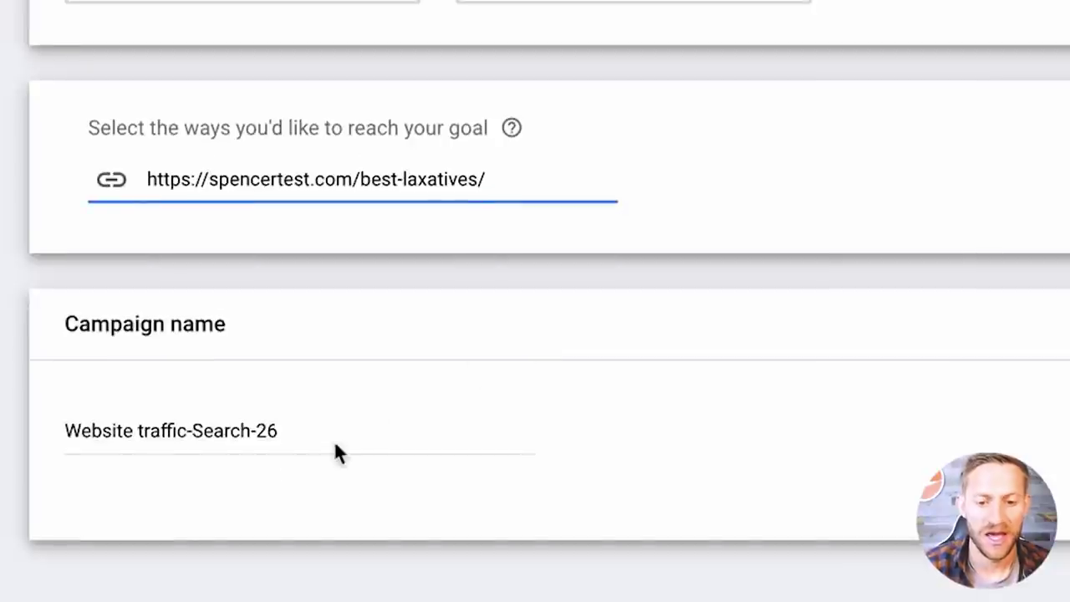
click(334, 447)
click(141, 483)
triple_click(151, 424)
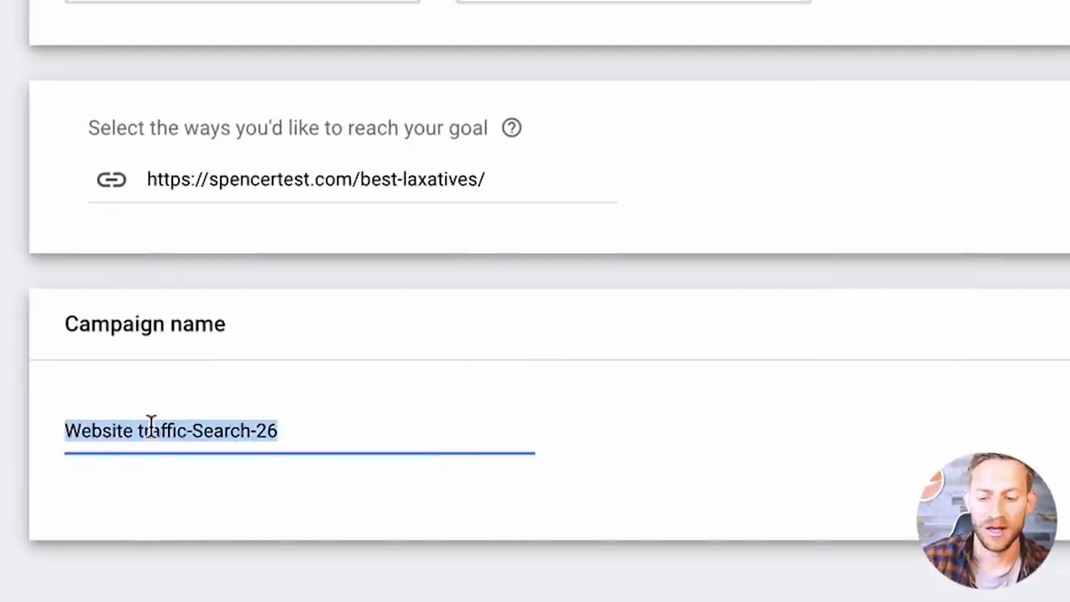
text(Stool softeners)
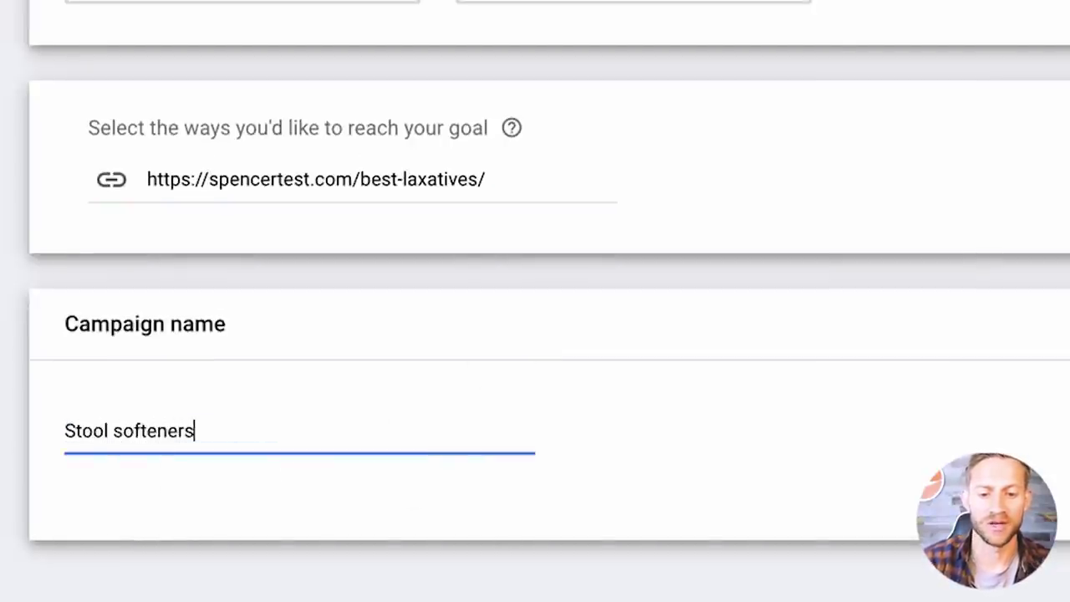
click(975, 405)
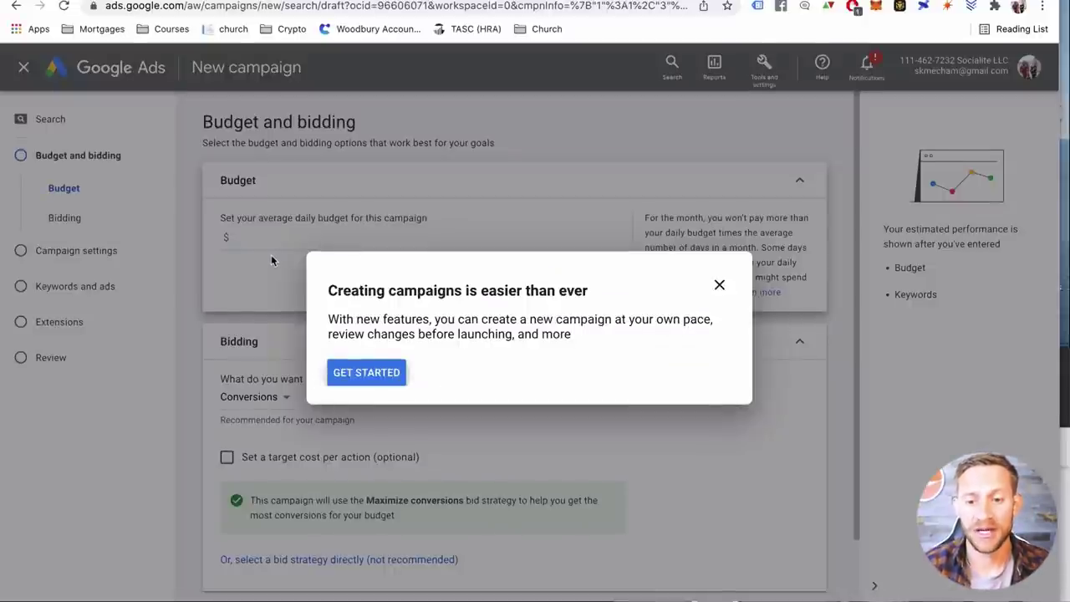
Dismiss the introductory campaign-creation guide covering the Budget and bidding page
click(367, 372)
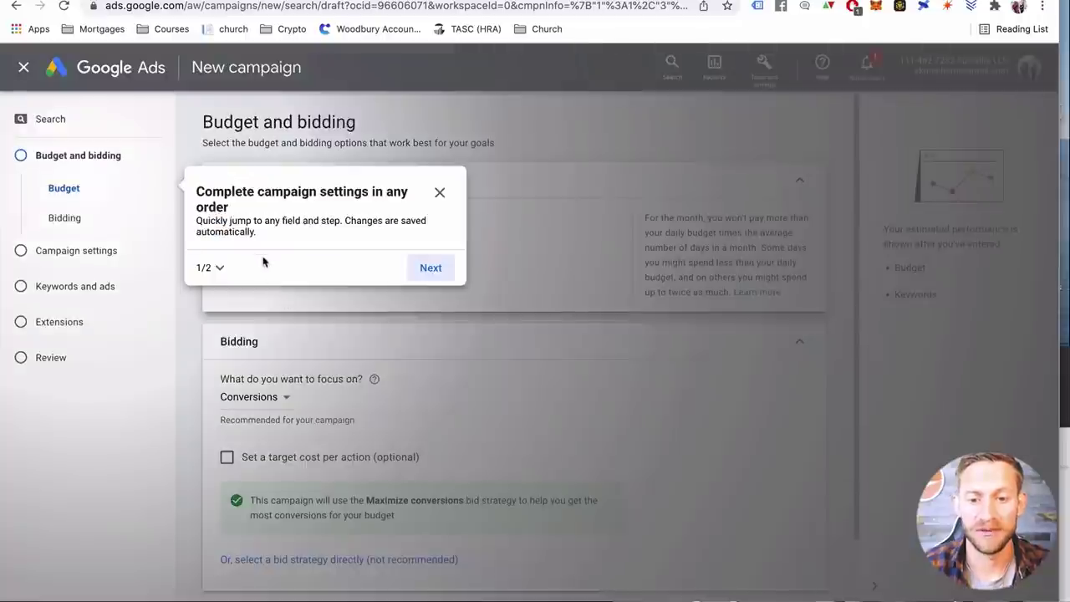
click(439, 193)
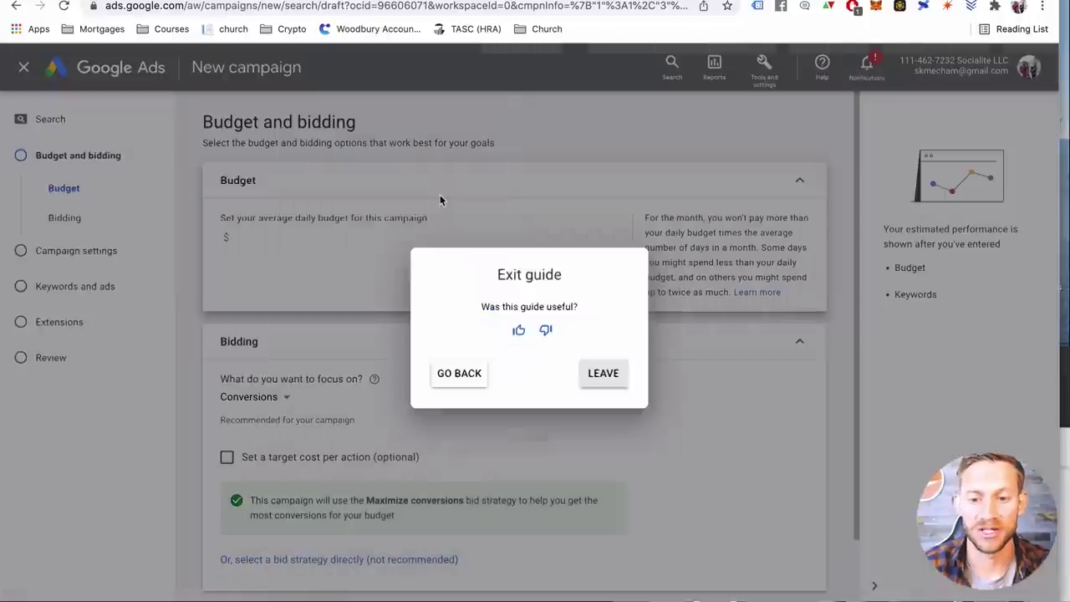
click(462, 374)
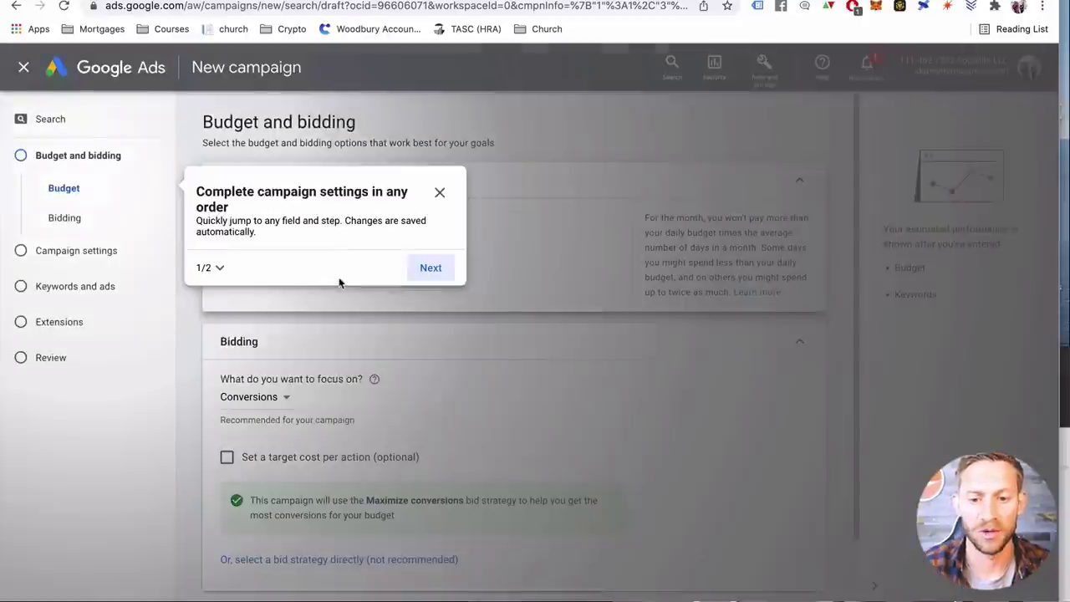
click(440, 195)
click(603, 374)
Set the campaign's average daily budget to $10
click(275, 240)
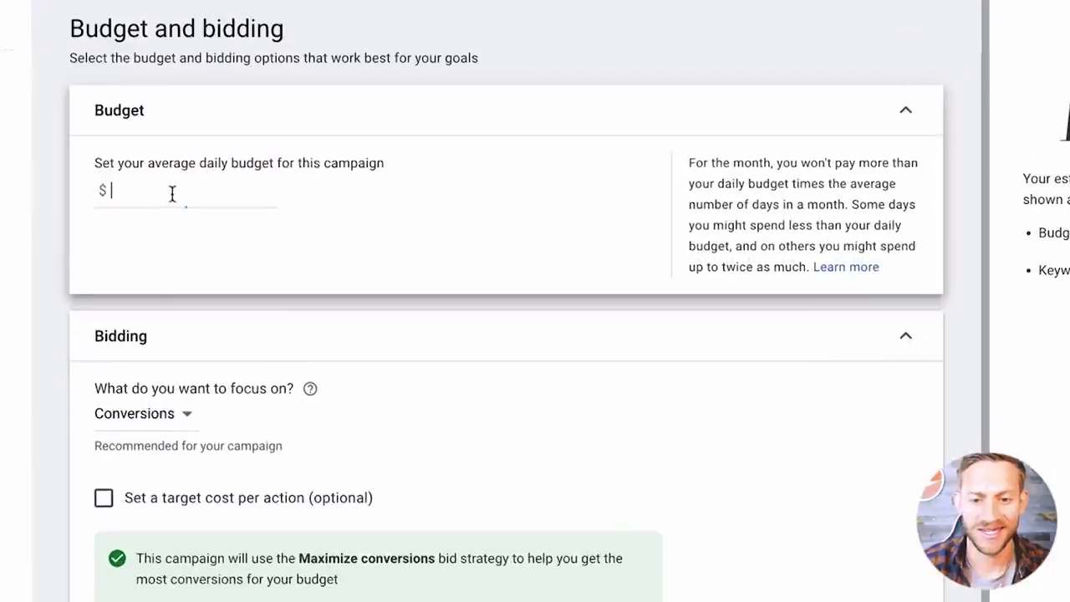
text(5)
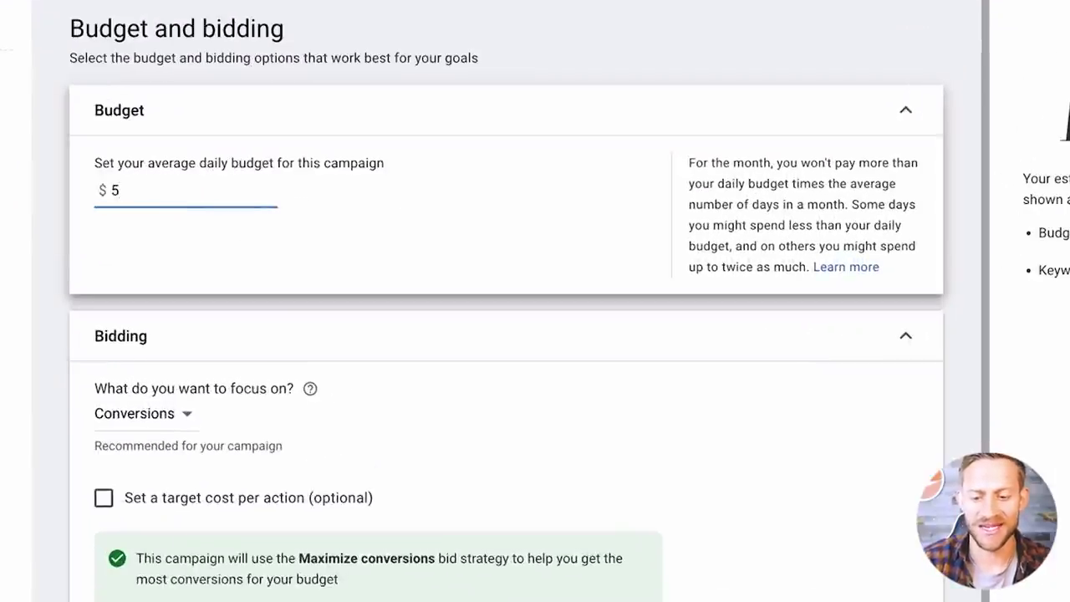
key(BackSpace)
text(10)
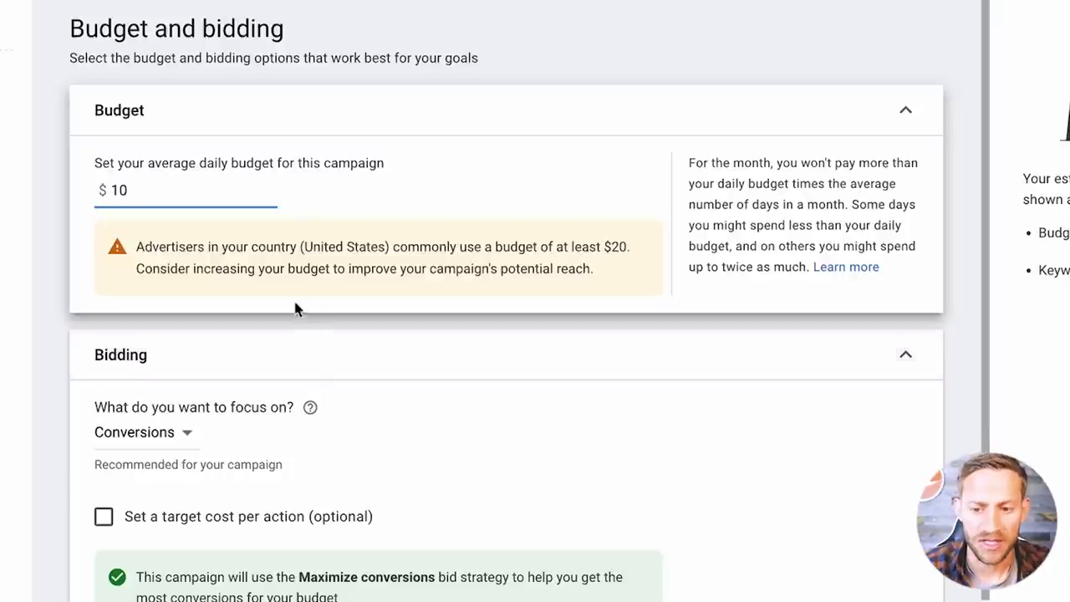
Focus the bidding on Clicks with a maximum CPC bid limit of $0.3 and continue to the campaign settings
scroll(296, 360, down, 2)
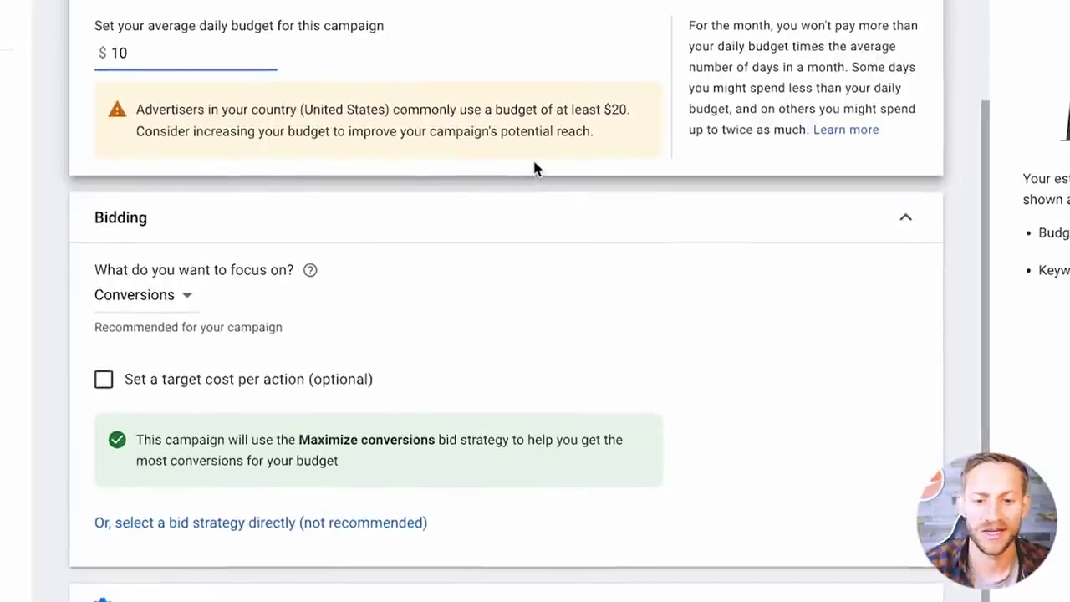
click(174, 306)
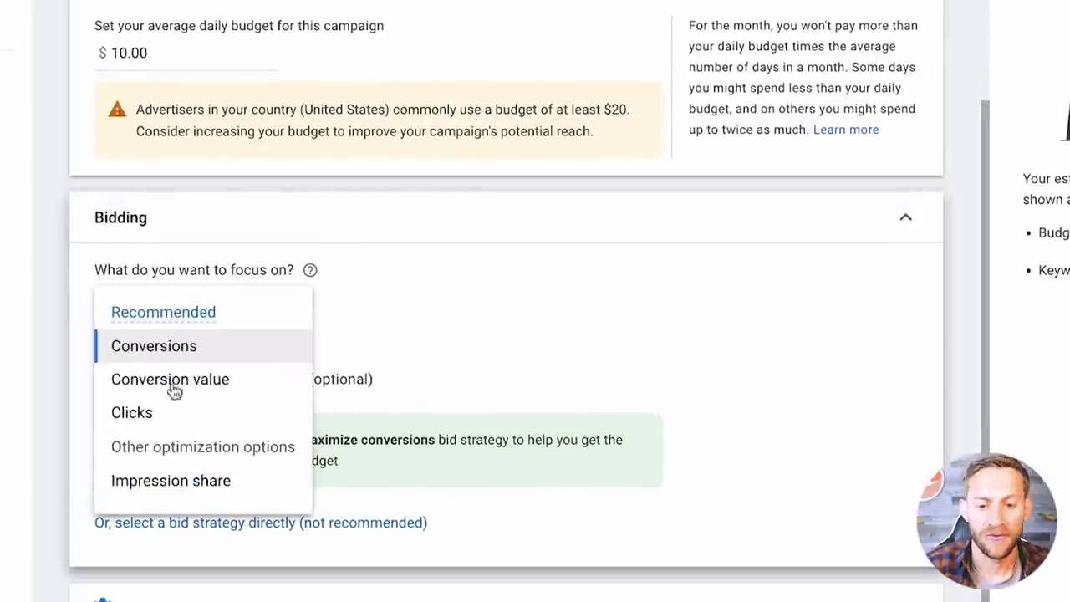
click(170, 419)
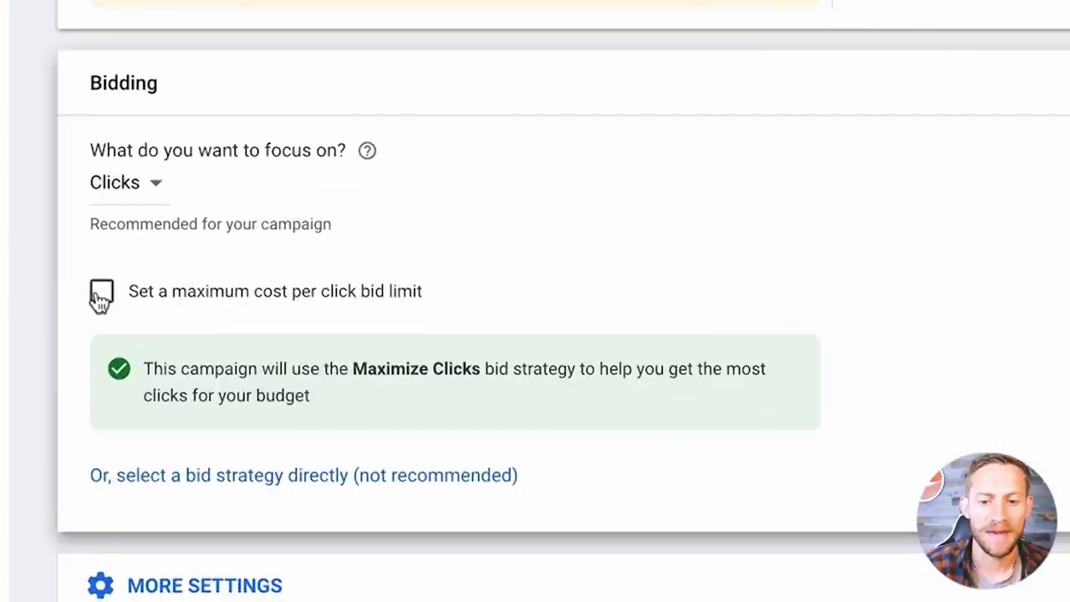
click(101, 292)
click(239, 375)
text(.3)
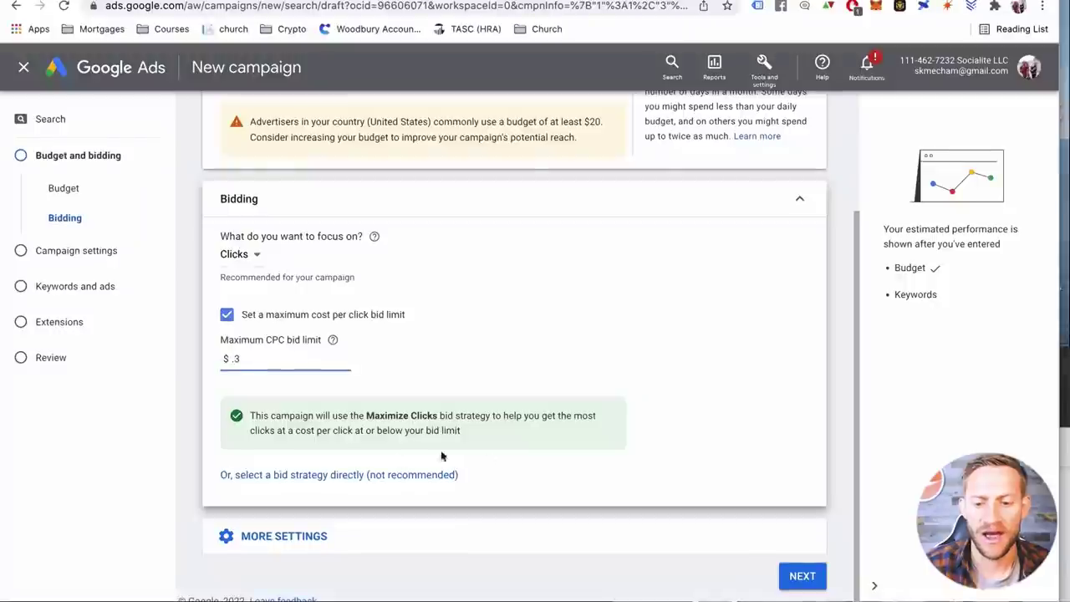
click(802, 576)
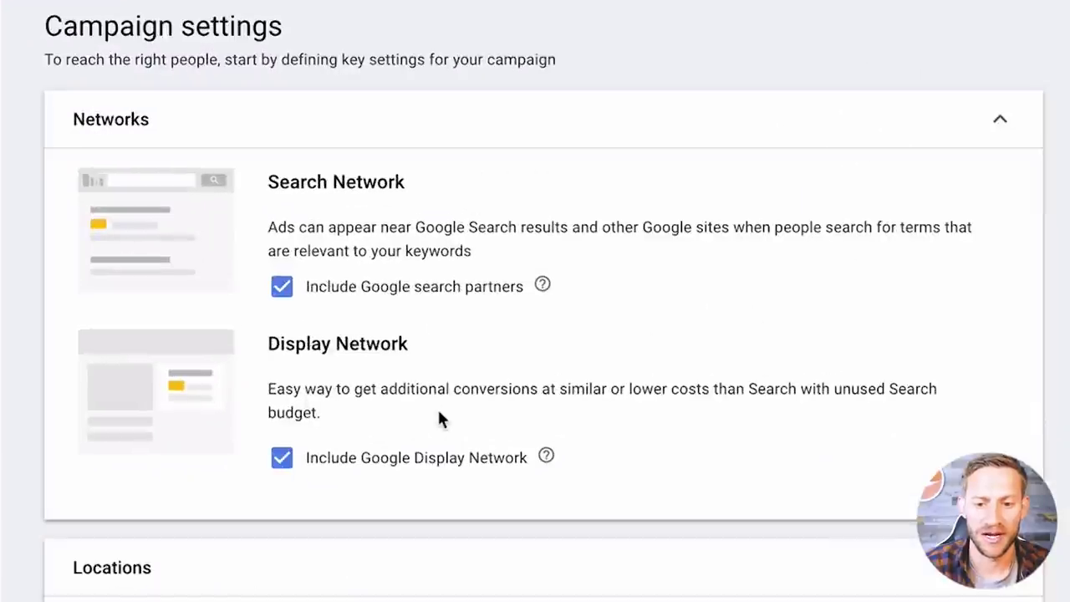
Exclude the Google Display Network, target only the United States and proceed to Keywords and ads, leaving English as the language
click(308, 443)
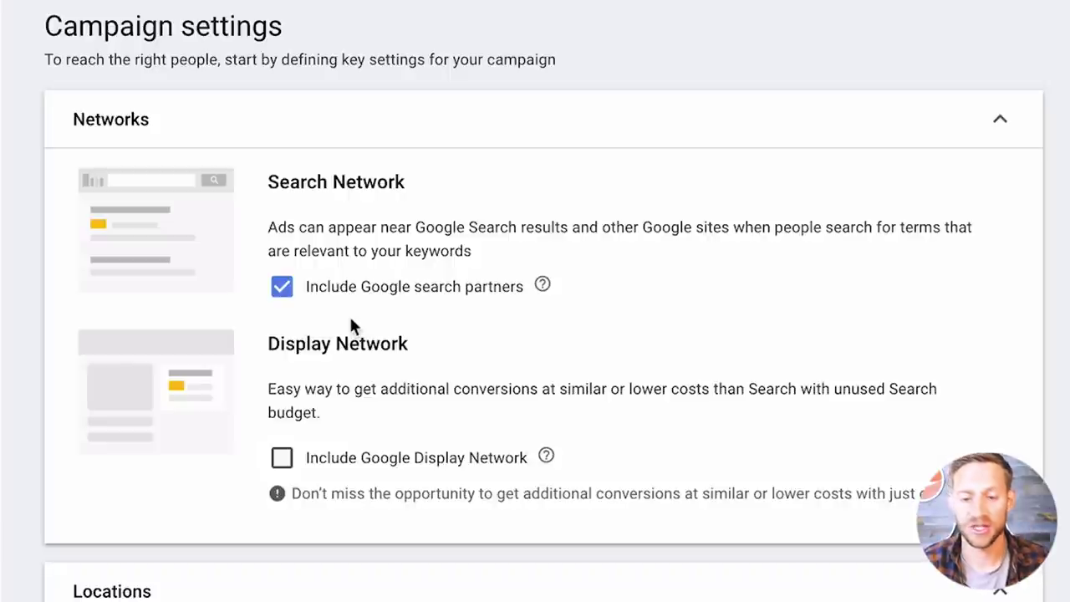
scroll(350, 320, down, 5)
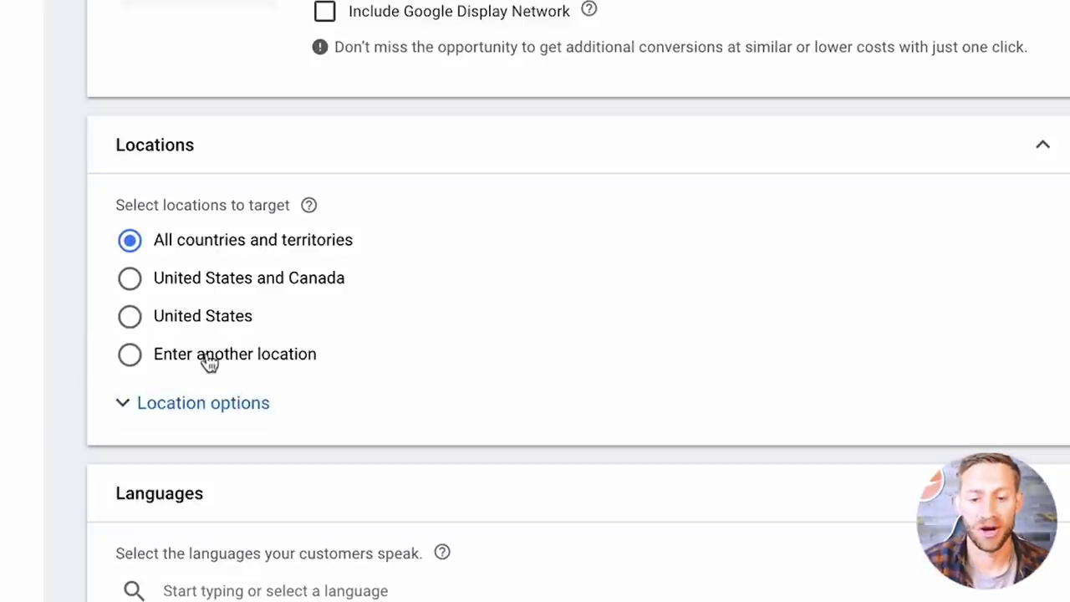
click(131, 322)
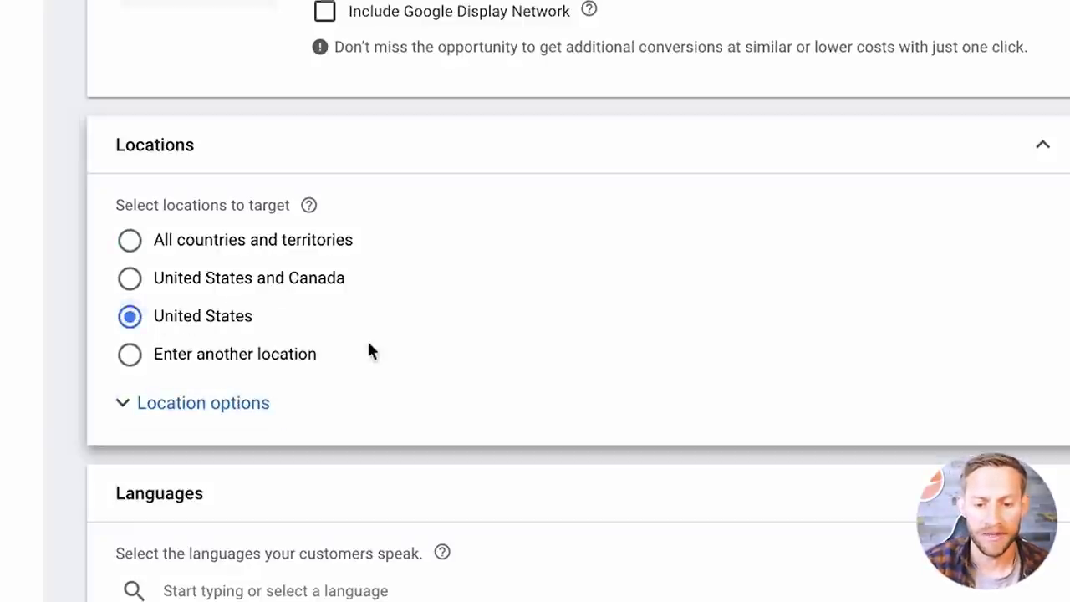
scroll(401, 342, down, 4)
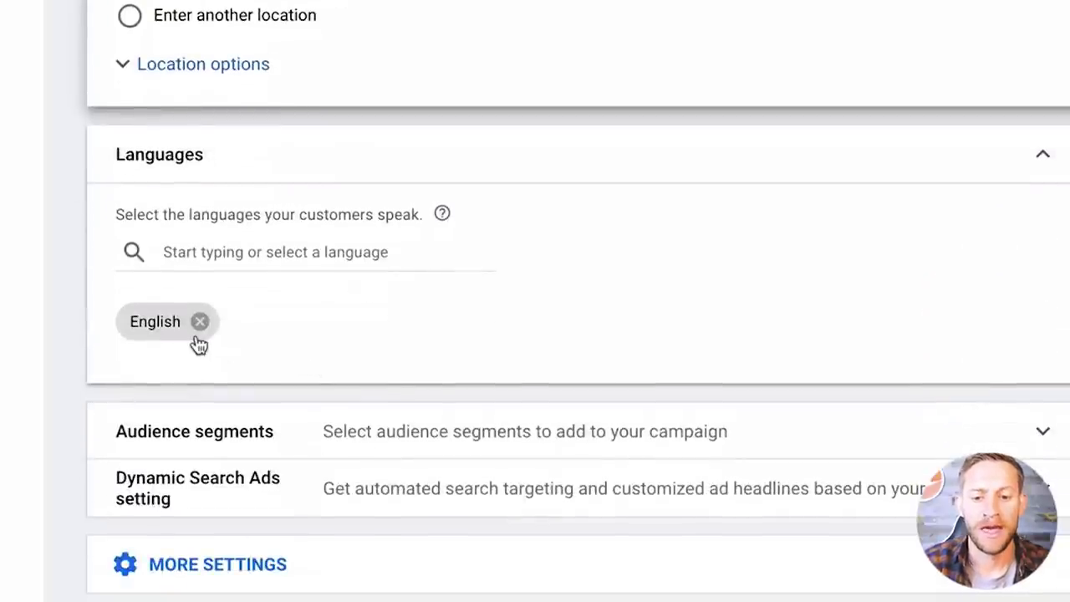
scroll(240, 320, down, 1)
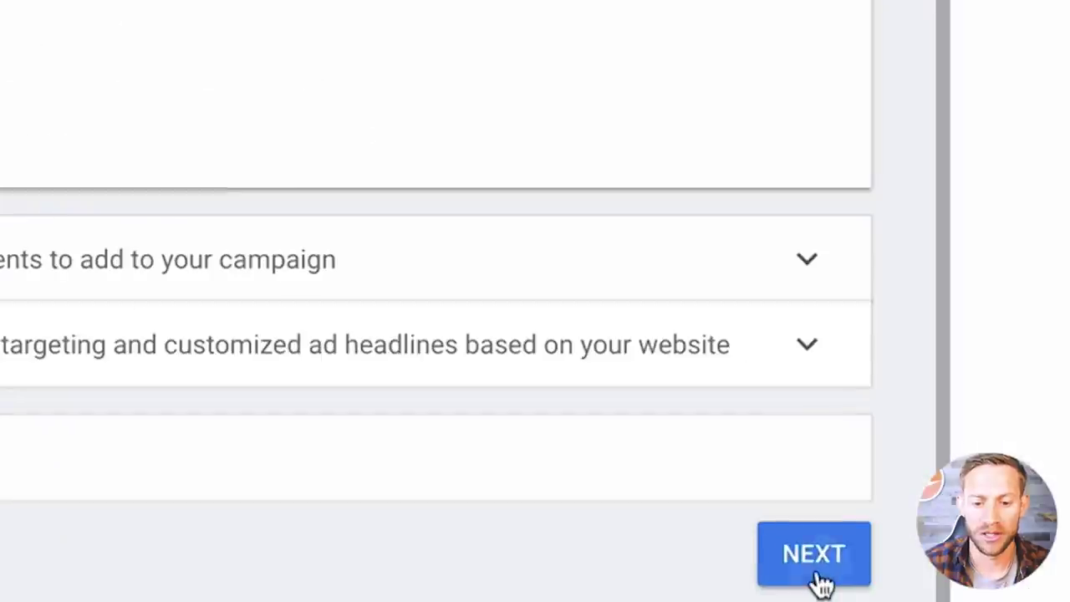
click(815, 556)
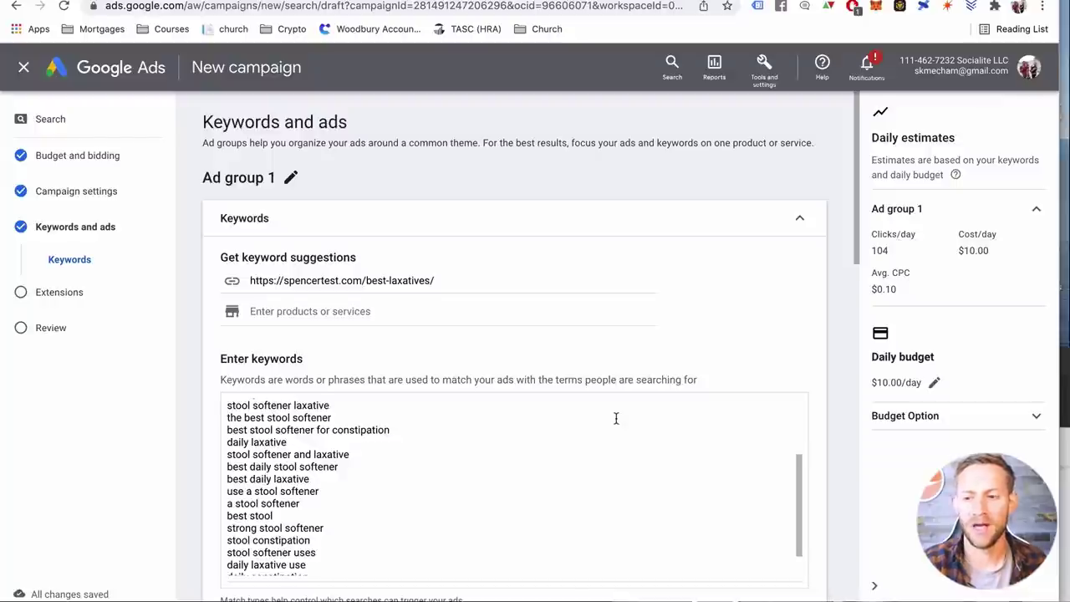
Review the suggested keywords for Ad group 1 and its daily click and cost estimates
scroll(616, 418, down, 2)
scroll(674, 382, up, 10)
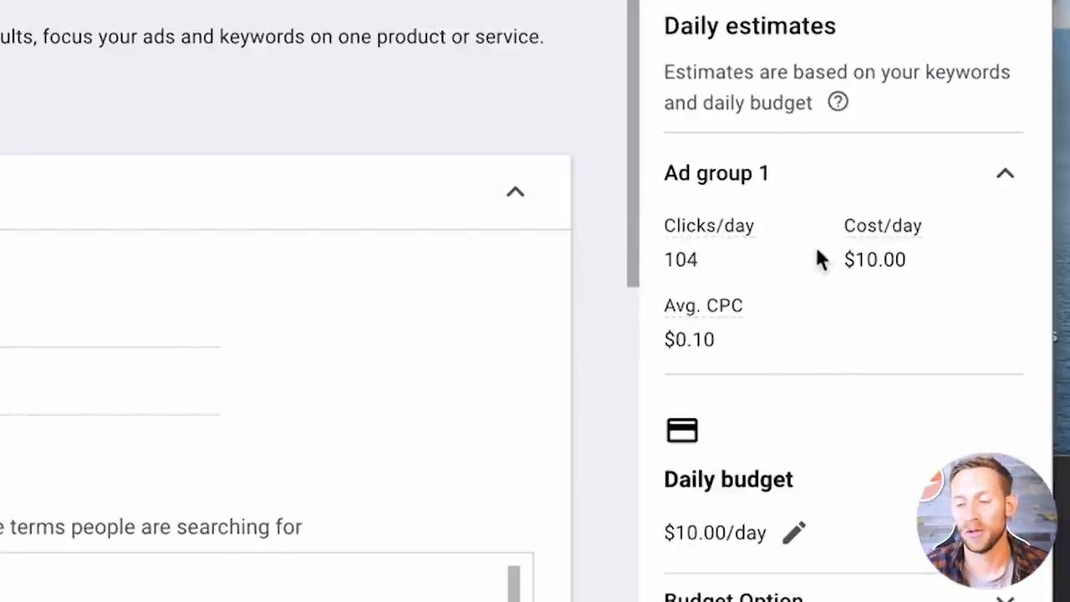
Check the average CPC estimate for Ad group 1 against its keyword list
drag(725, 342, 664, 339)
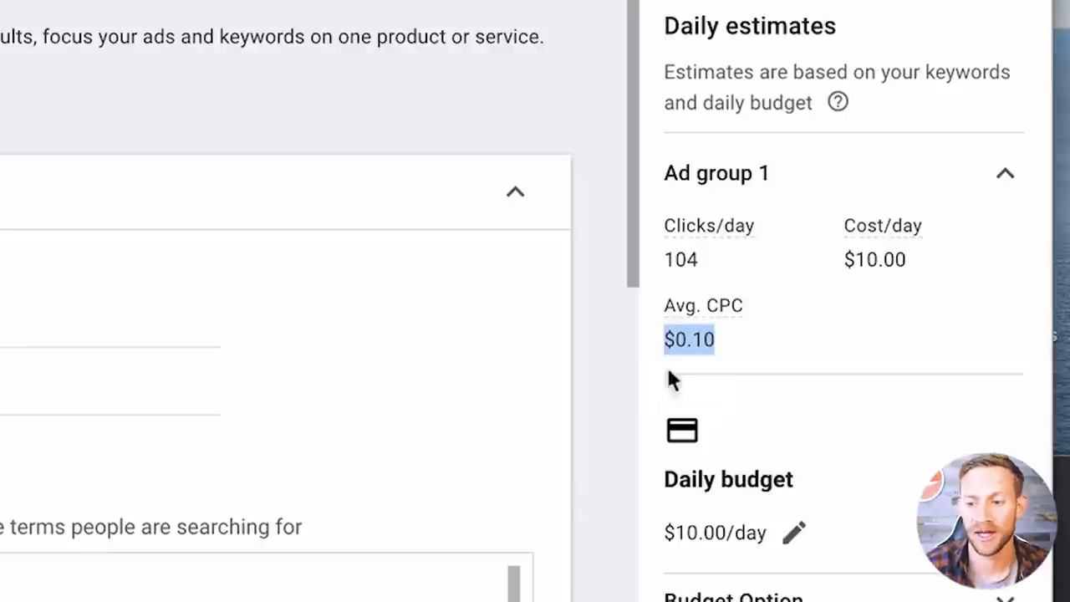
scroll(251, 443, down, 3)
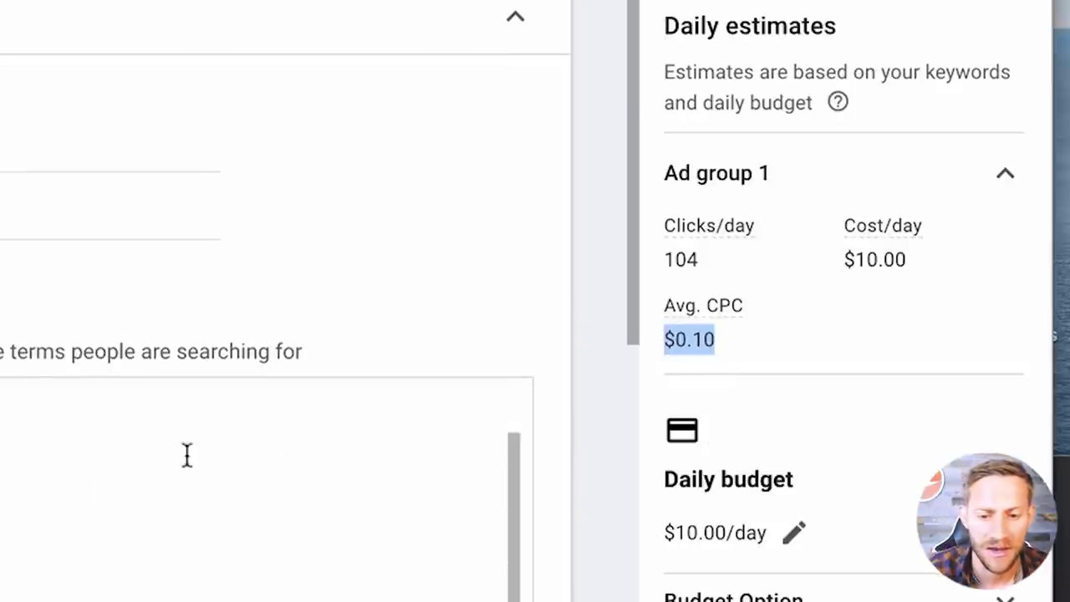
scroll(67, 355, up, 3)
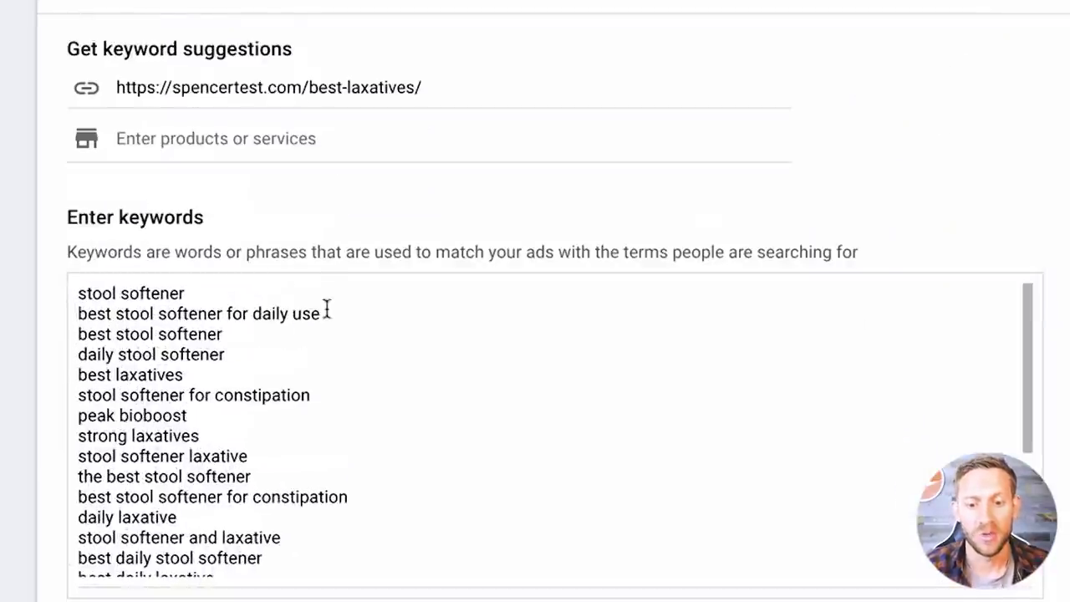
Remove the broad keywords "stool softener" and "best stool softener" from the Ad group 1 keyword list
drag(219, 296, 47, 307)
key(BackSpace)
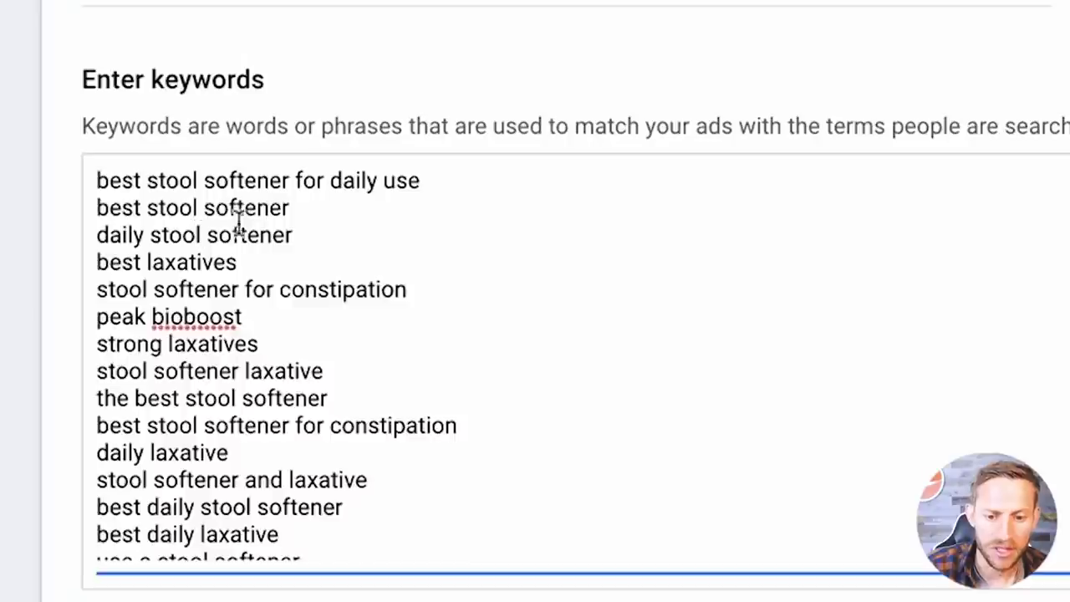
drag(324, 419, 223, 415)
key(BackSpace)
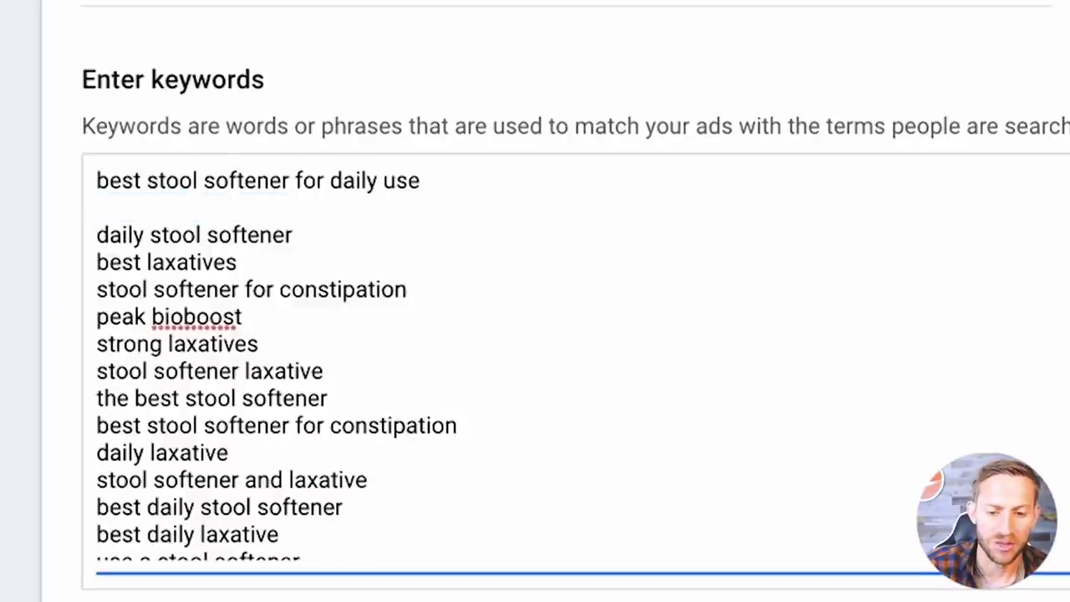
key(BackSpace)
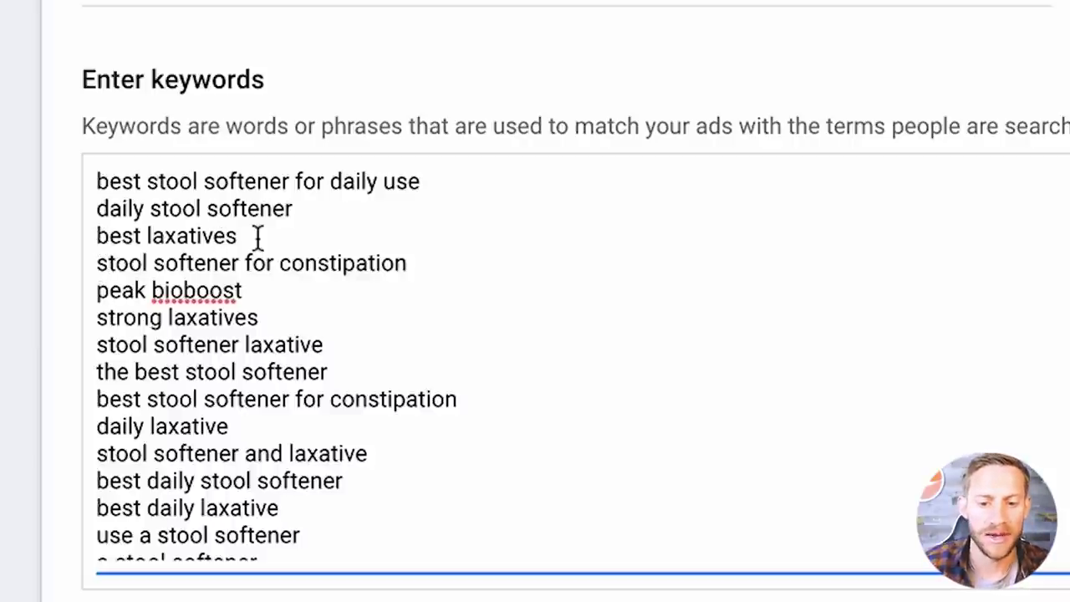
Extend the keyword "best laxatives" to "best laxatives for daily use" and delete the keyword "stool softener and laxative"
text(for daily use)
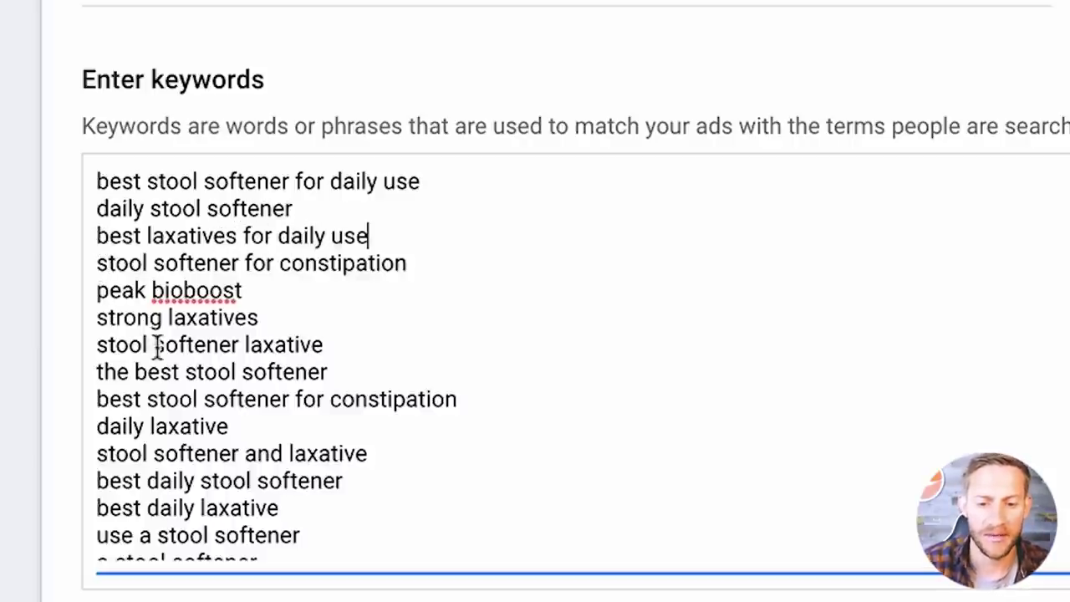
drag(97, 263, 312, 538)
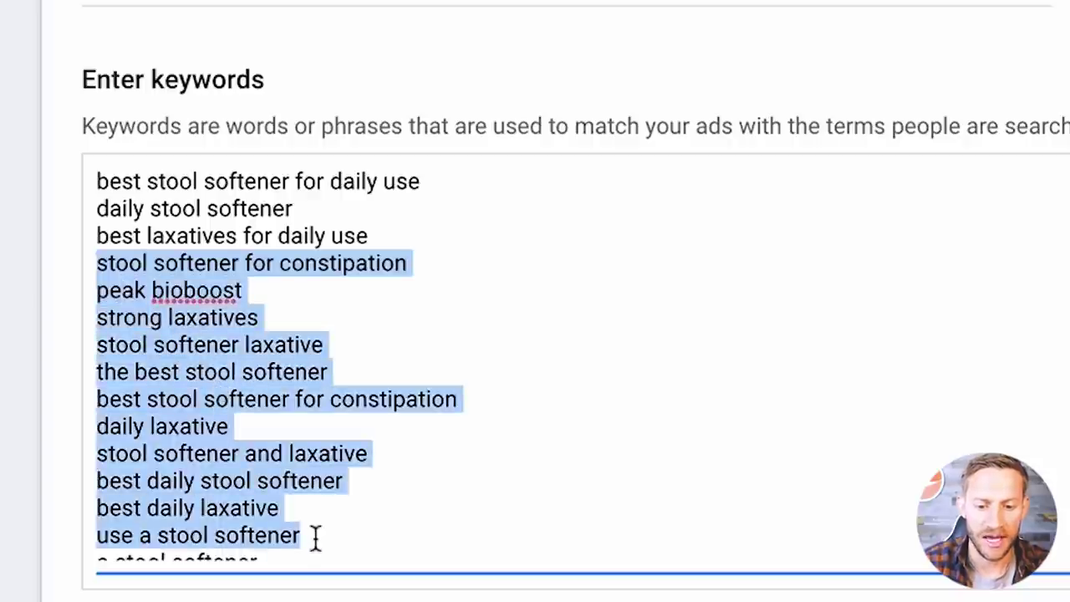
click(192, 439)
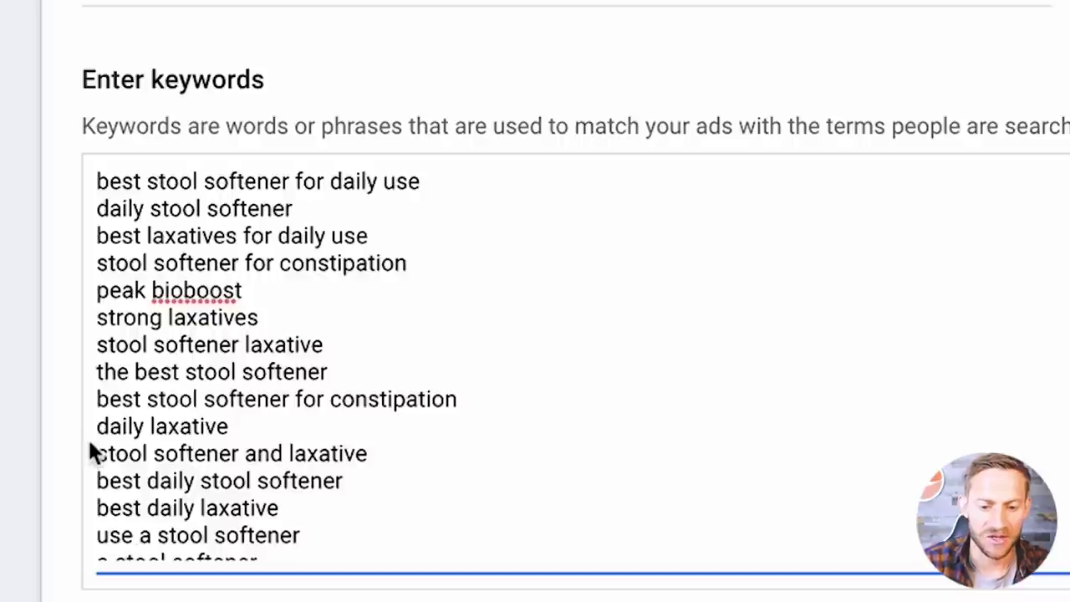
drag(98, 452, 396, 446)
key(BackSpace)
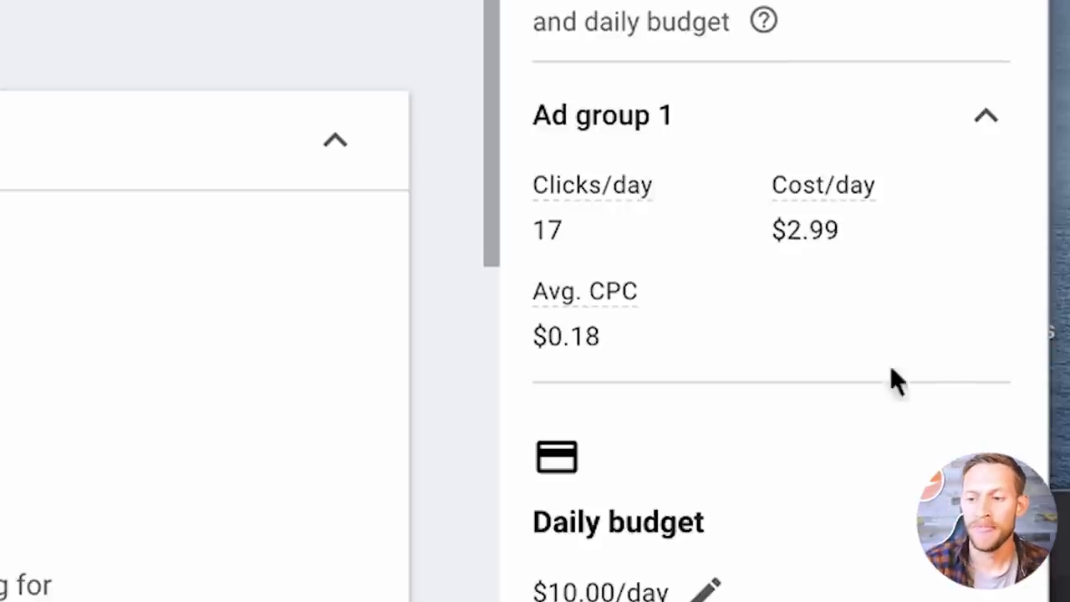
Examine the updated daily estimates for Ad group 1 and the ad's URL, headline and description fields
double_click(759, 235)
click(769, 313)
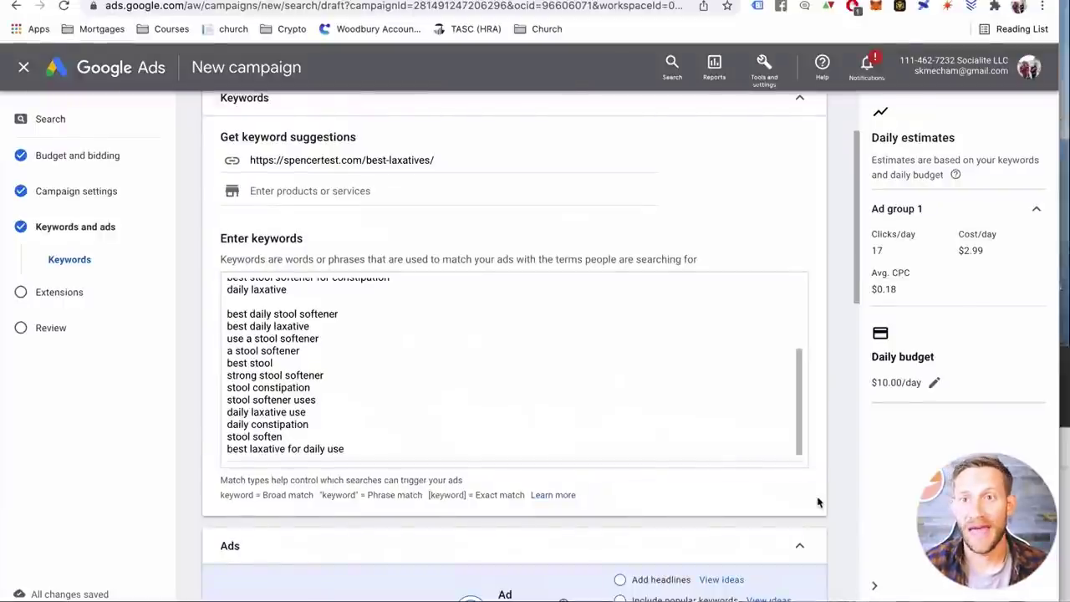
scroll(756, 537, down, 5)
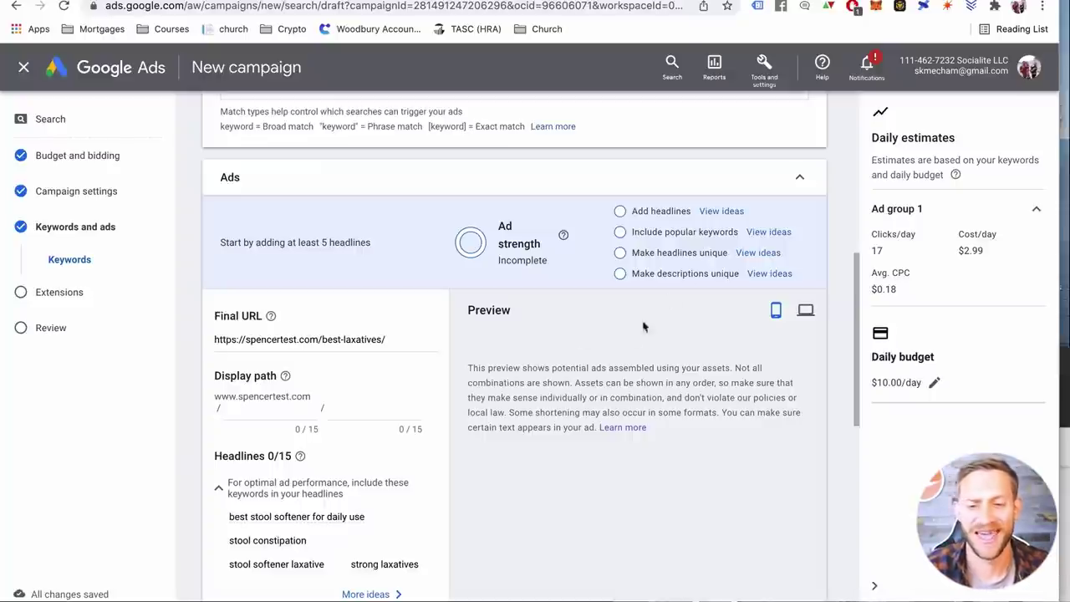
scroll(664, 299, down, 4)
scroll(398, 302, up, 5)
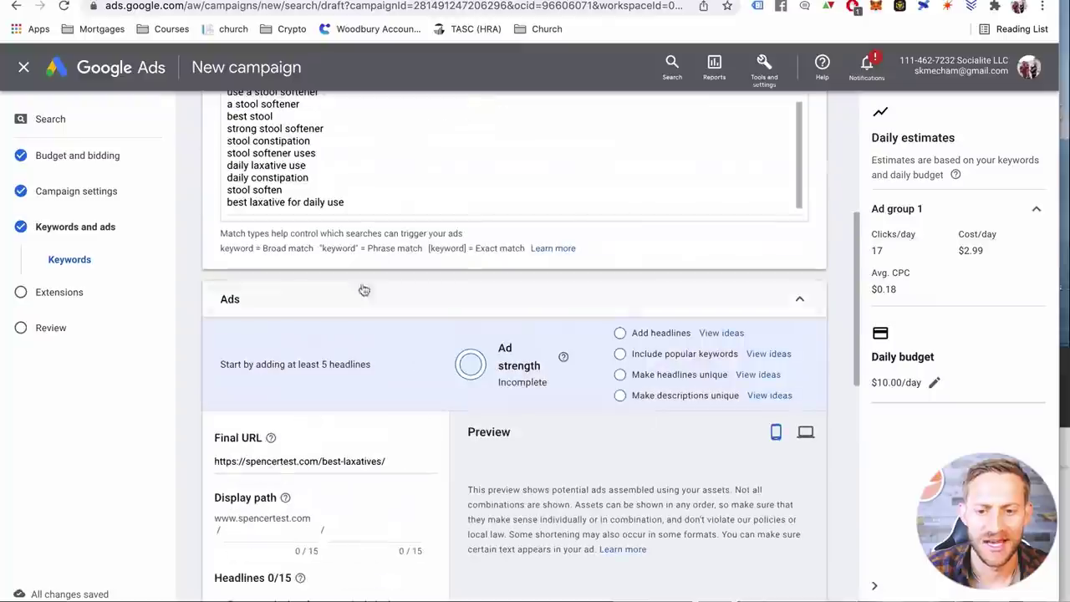
scroll(483, 340, down, 3)
scroll(410, 347, up, 1)
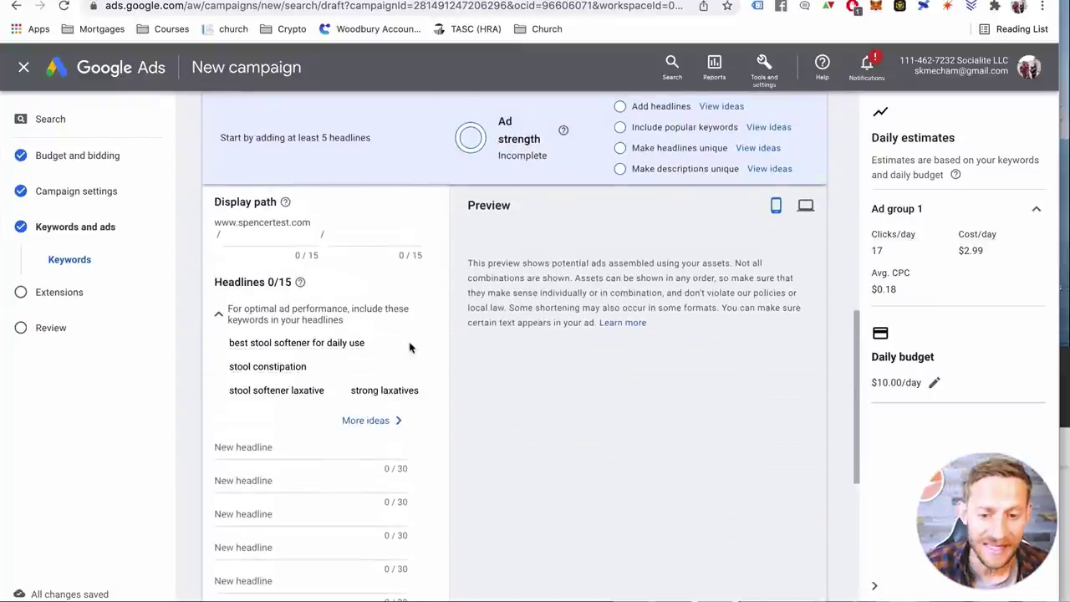
scroll(410, 347, up, 1)
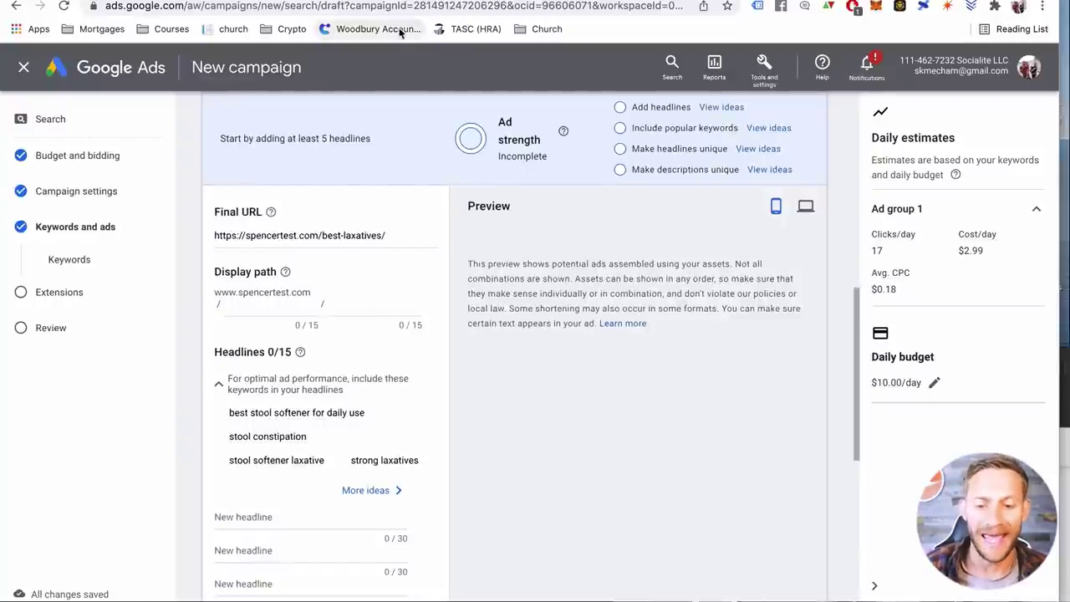
scroll(405, 128, down, 4)
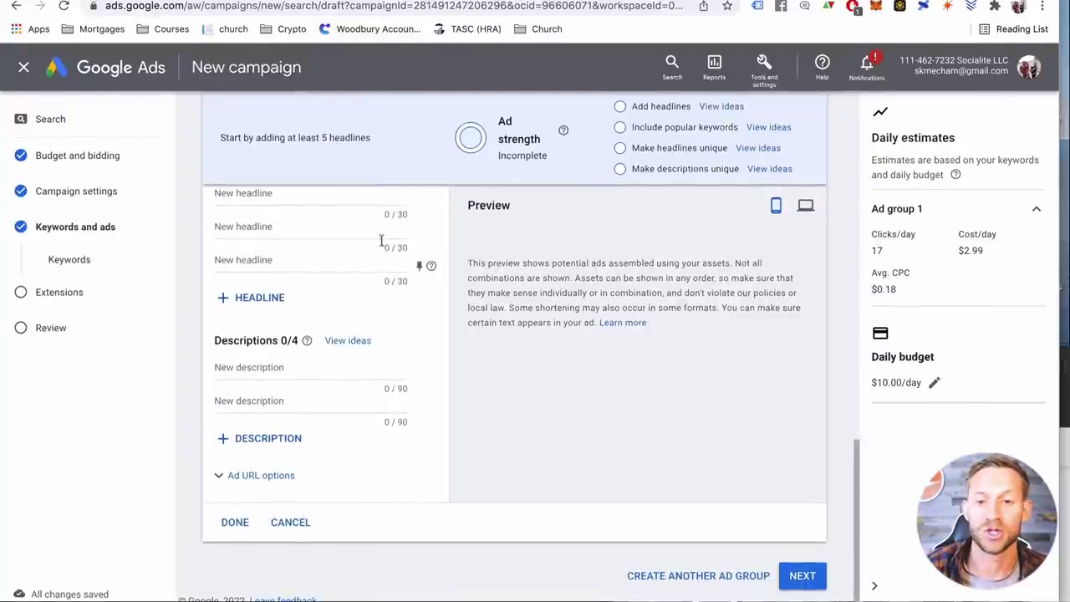
Search Google for "best laxsative" in a new tab and look through the results as an ad example
key(super+t)
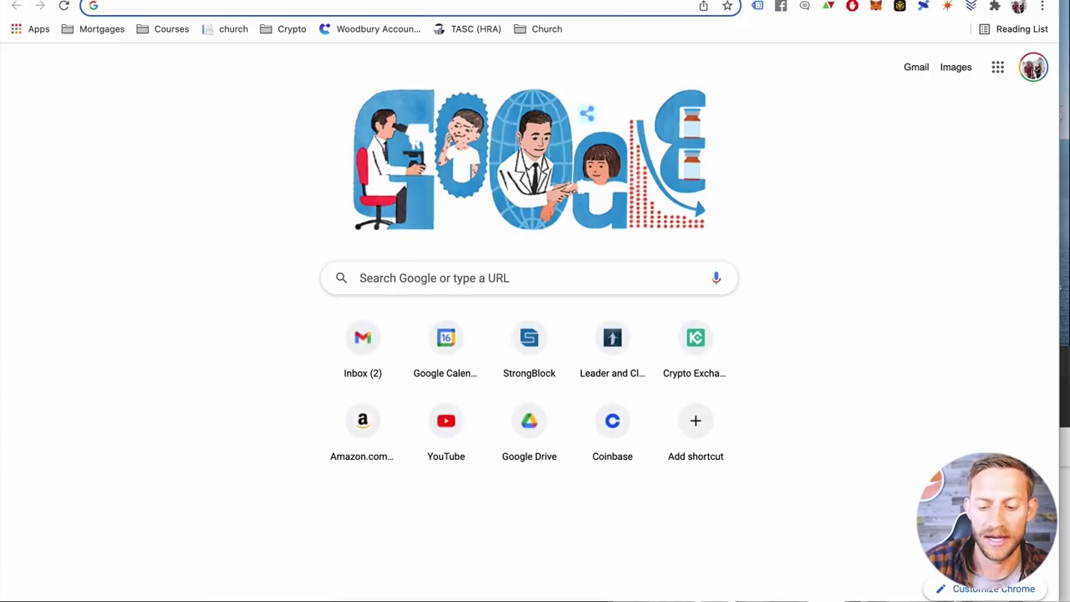
text(best laxsative)
key(Return)
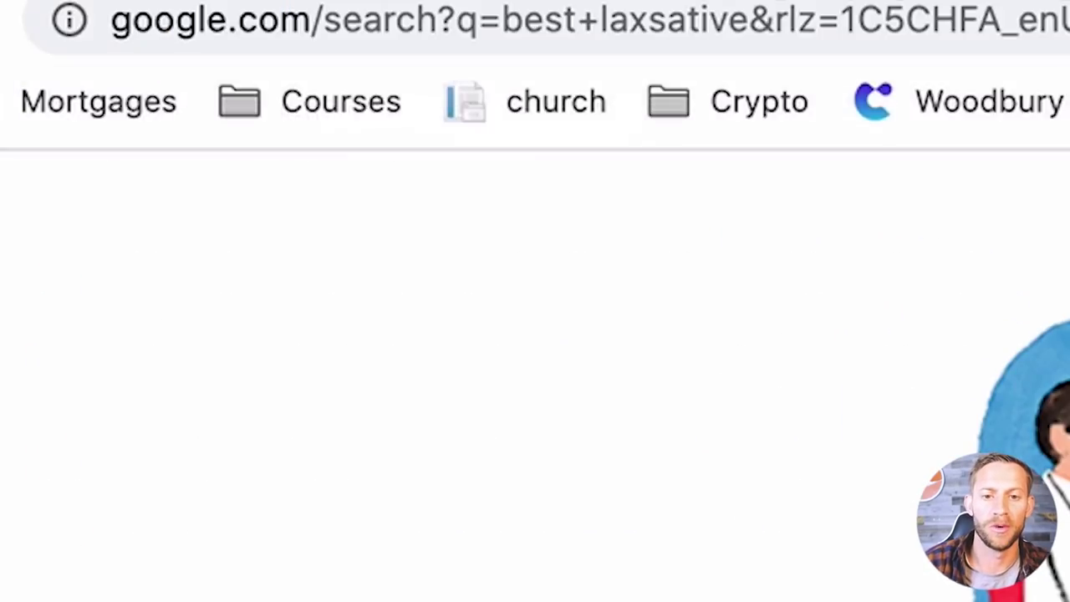
scroll(287, 279, down, 3)
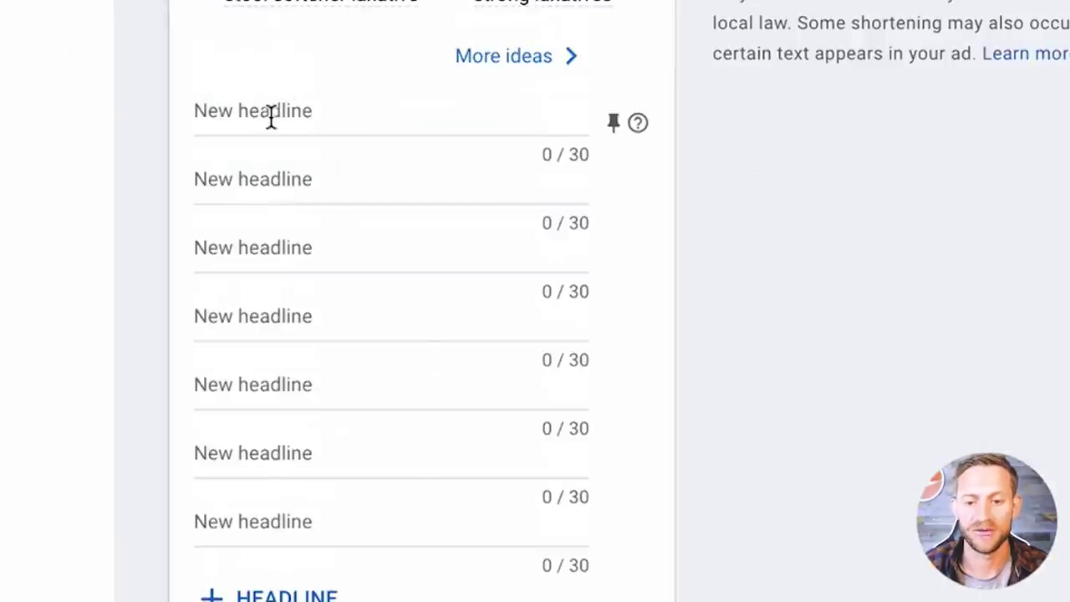
Try "Best Stool Softener For Daily Use" as the ad's first headline
click(271, 119)
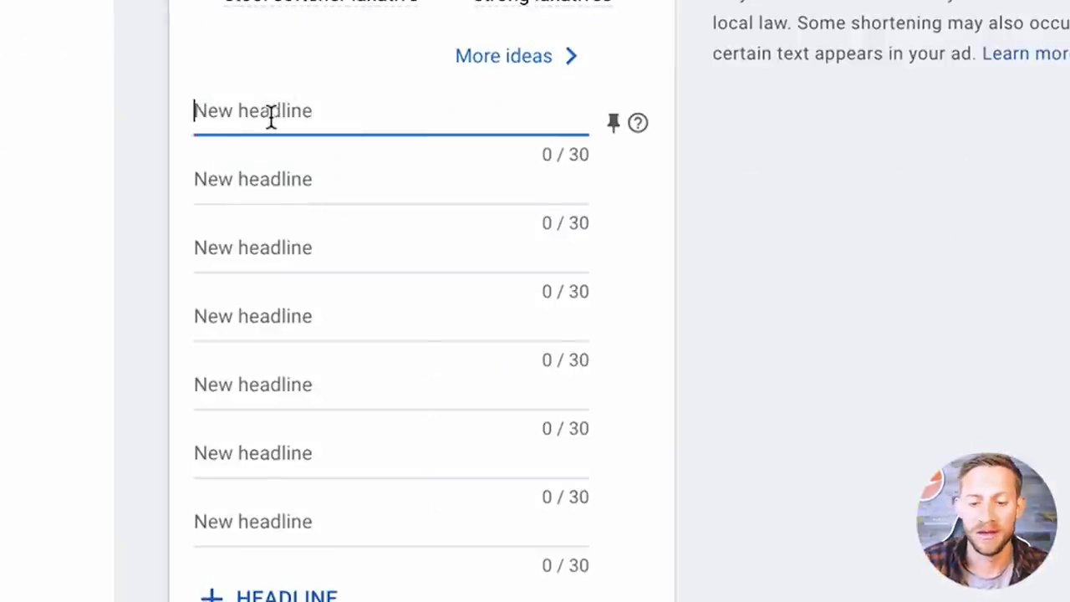
text(BEst)
key(BackSpace)
key(BackSpace)
key(BackSpace)
text(est Stool Softener For Daily Use)
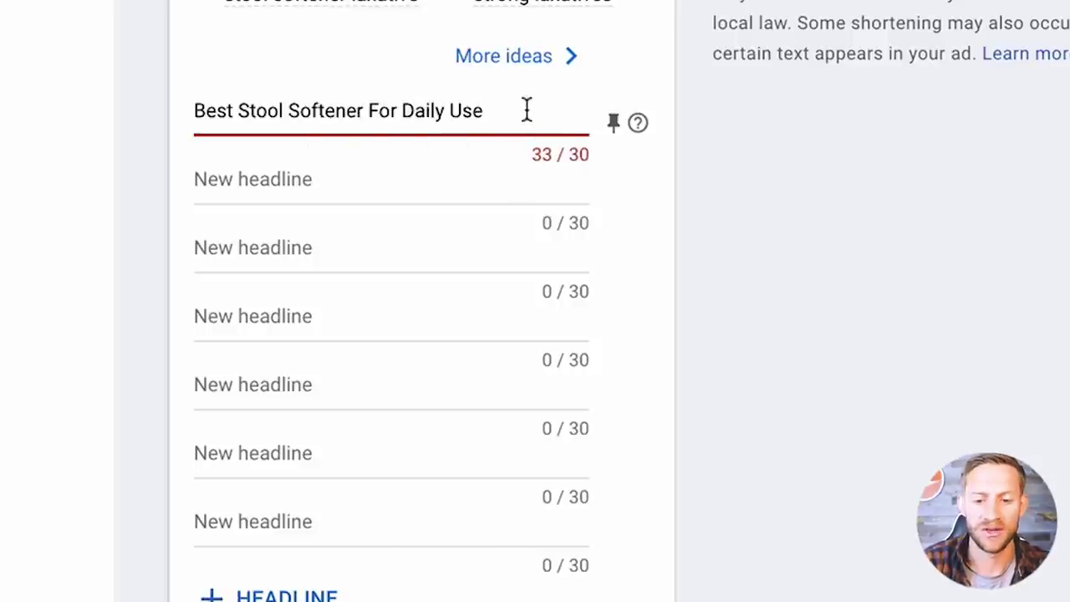
Set the ad's first headline to "Best Stool Softener" and the second headline to "For Daily Use"
triple_click(189, 112)
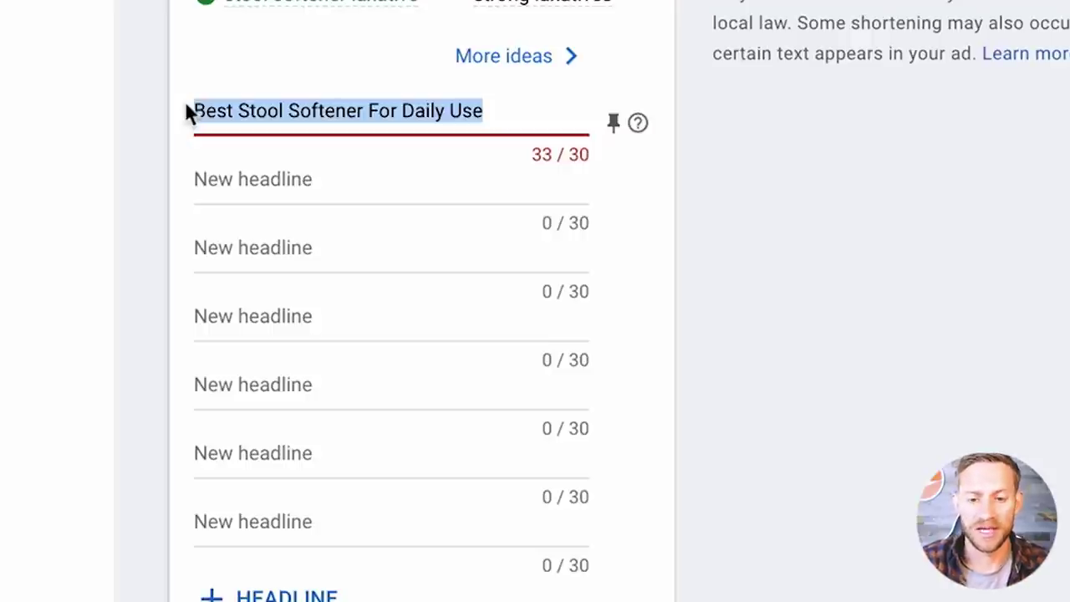
text(Best Stool Softe)
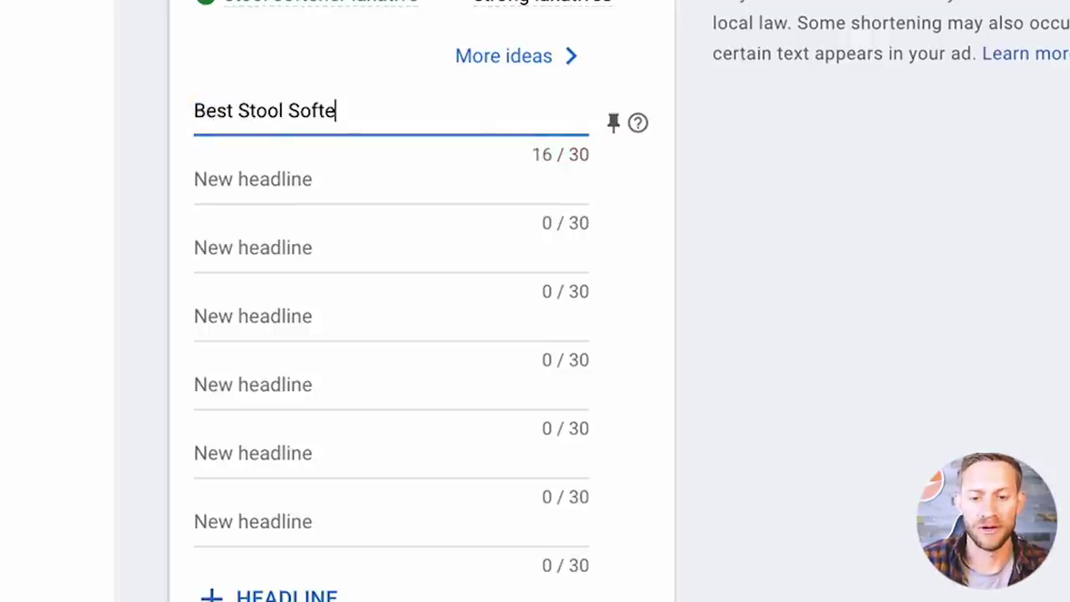
text(ner)
key(Tab)
text(For Daily Us)
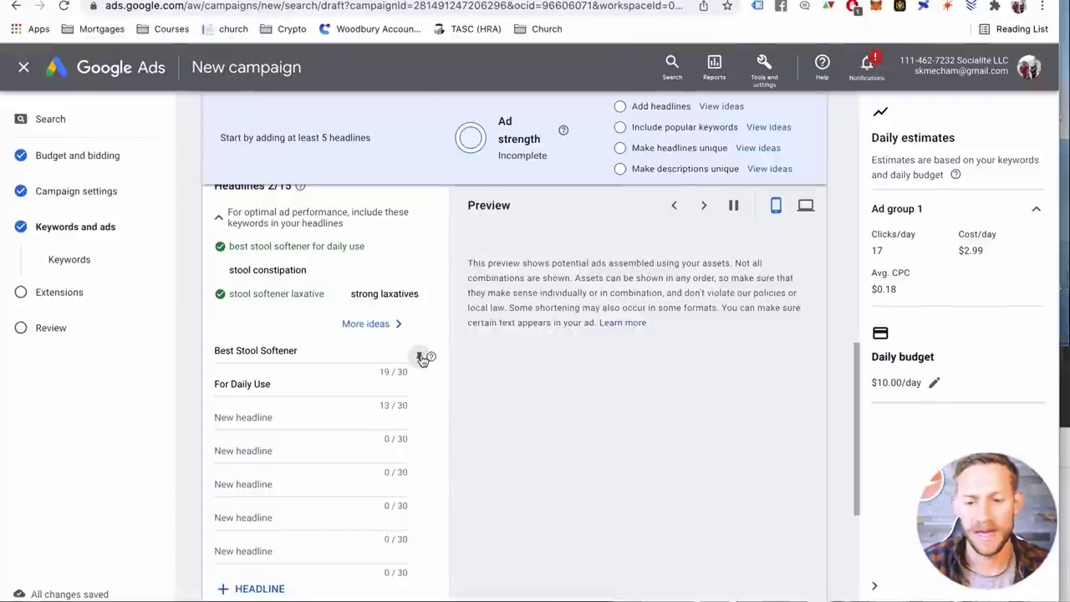
Check the pin positions for the first headline, keeping it shown in any unpinned position, and look over the remaining ad fields
click(613, 123)
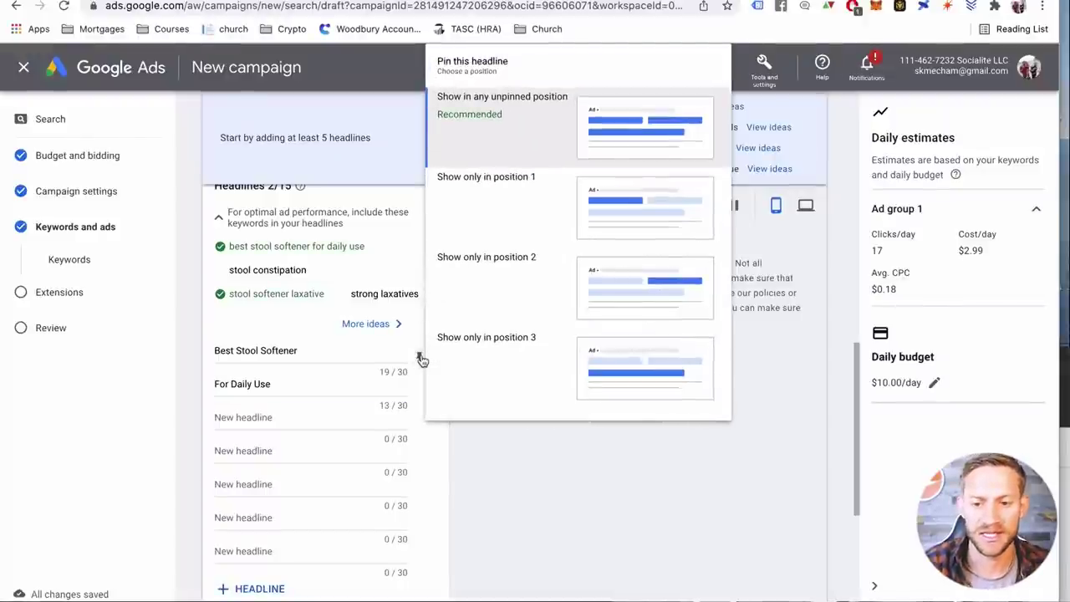
click(556, 123)
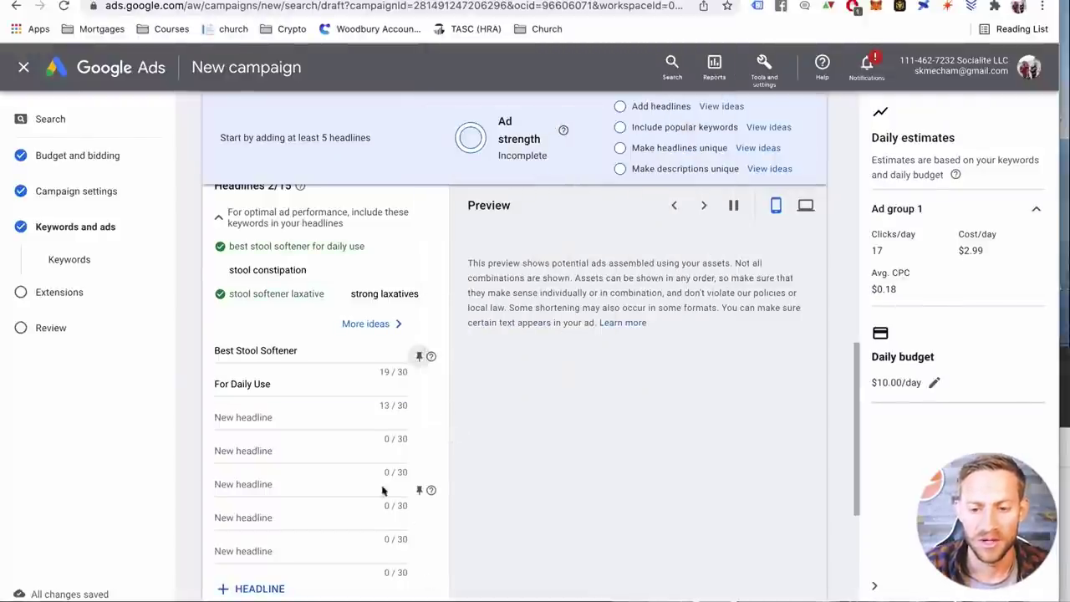
scroll(368, 443, down, 2)
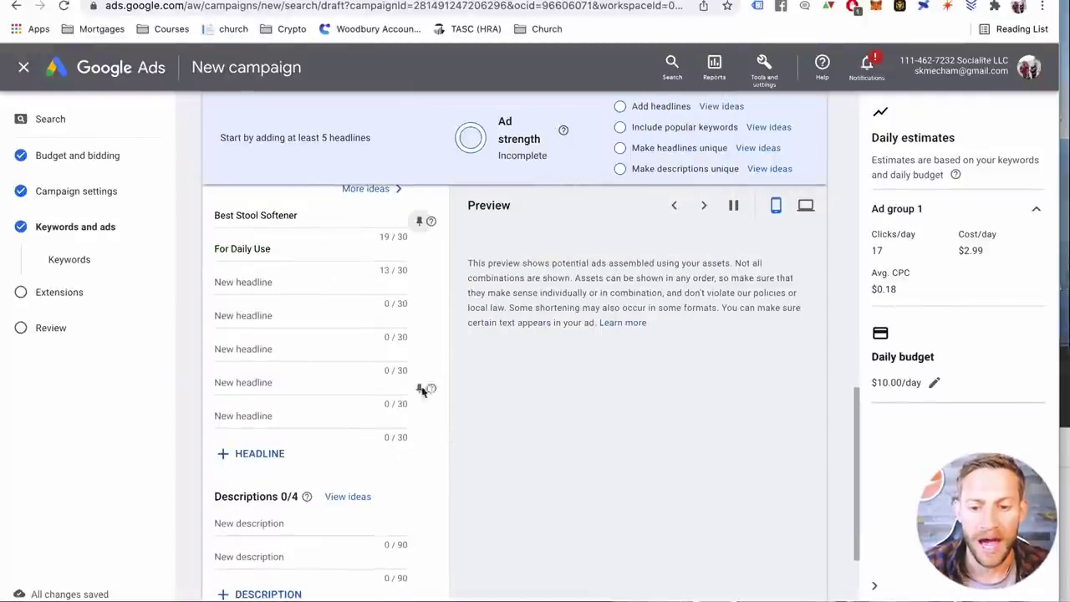
scroll(422, 390, up, 1)
scroll(506, 364, down, 3)
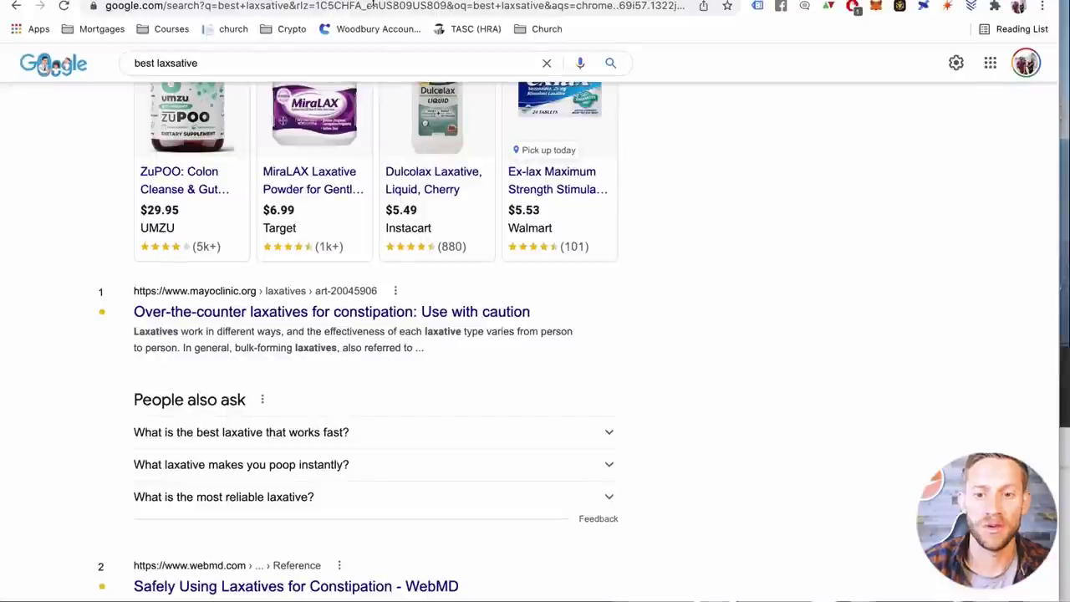
click(373, 5)
text(https://spencertest.com/best-laxatives/)
key(Return)
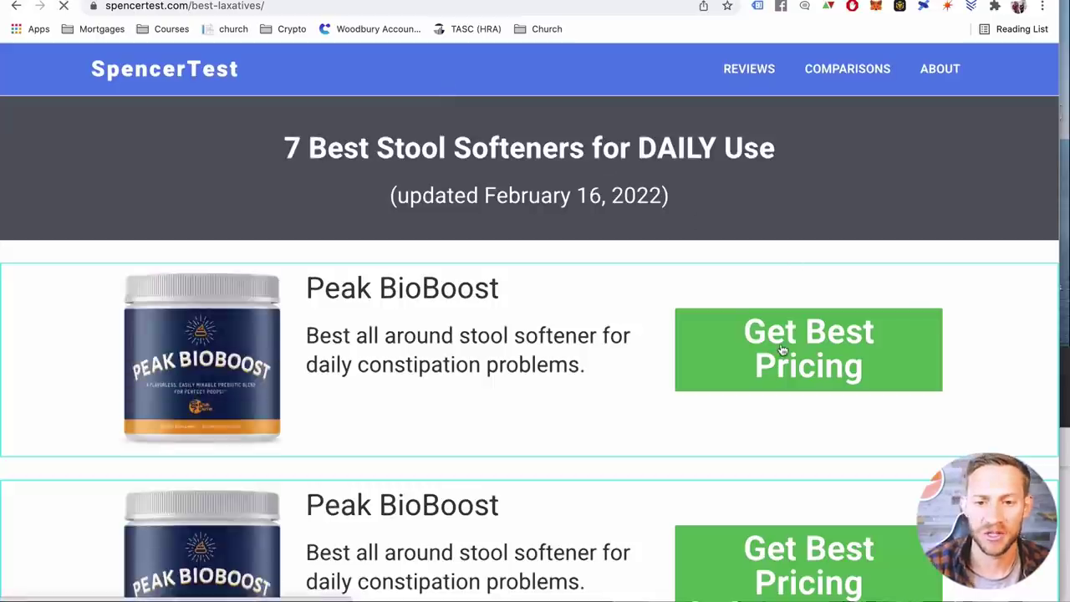
click(783, 351)
scroll(417, 278, down, 1)
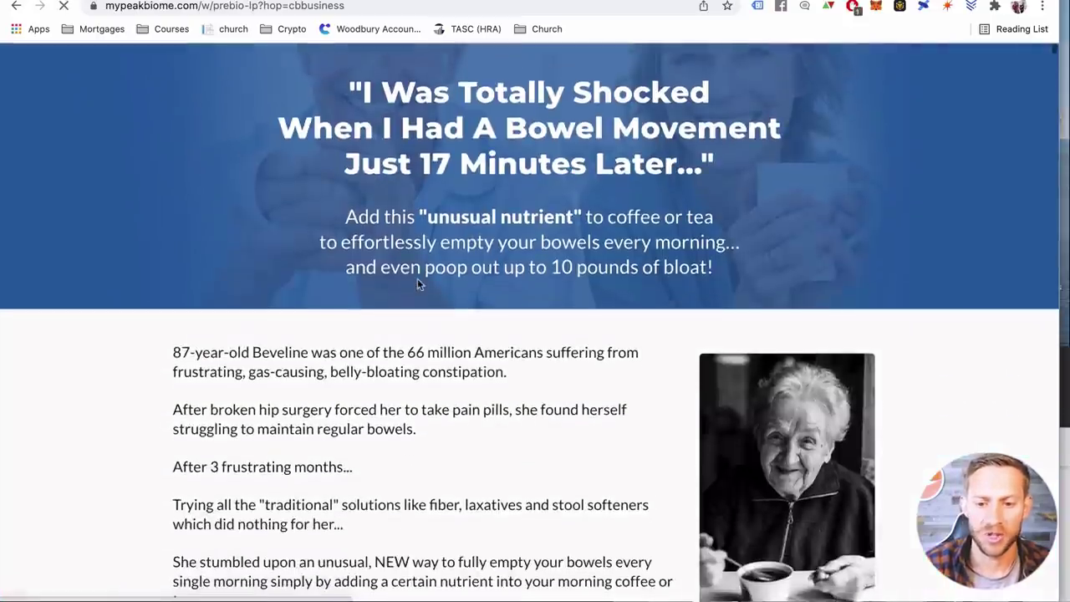
scroll(469, 332, down, 8)
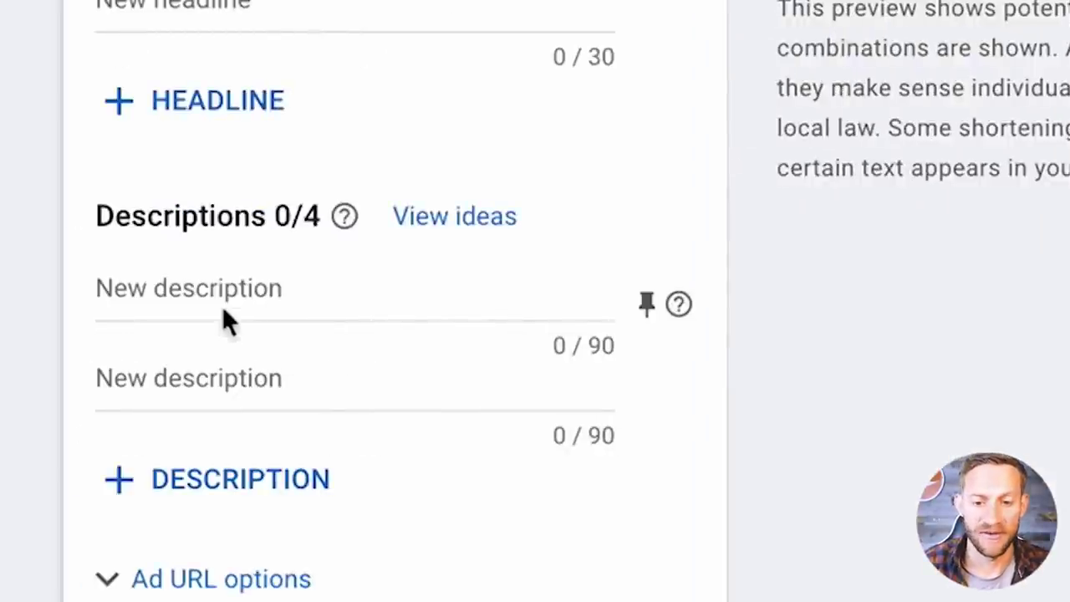
Enter "Peak BioBoost is a combination of four different science-backed prebiotic fibers to help you enjoy the "perfect poop" on a daily basis." as the first description
click(203, 281)
text(Peak BioBoost is a combination of four different science-backed prebiotic fibers to help you enjoy the "perfect poop" on a daily basis.)
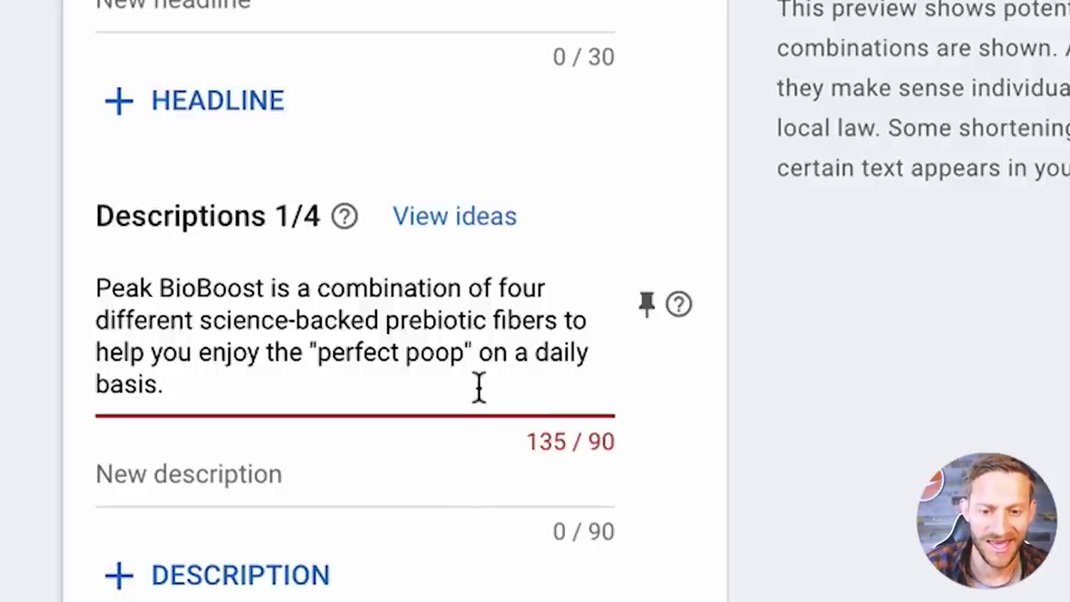
Move "to help you enjoy the "perfect poop" on a daily basis." from the first description to the second and return to the sales page
drag(447, 389, 556, 318)
key(ctrl+c)
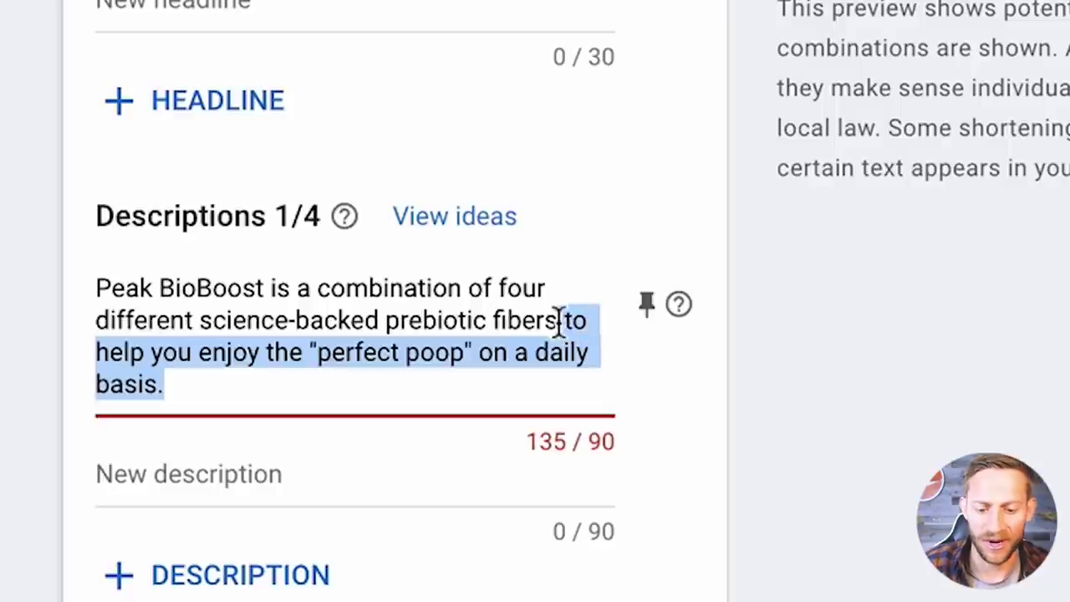
key(BackSpace)
click(263, 416)
key(ctrl+v)
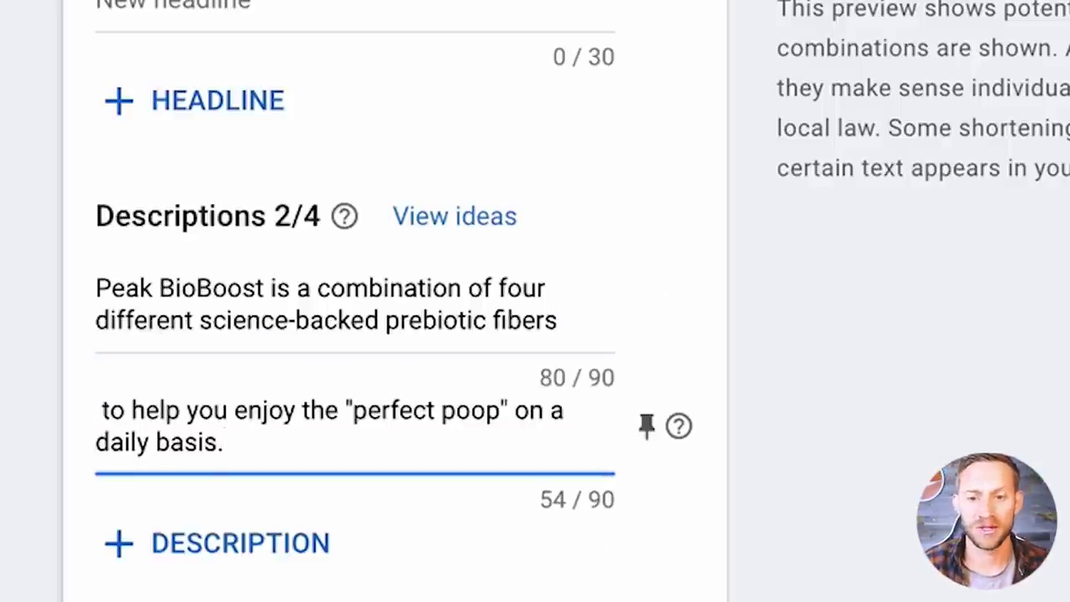
key(ctrl+shift+Tab)
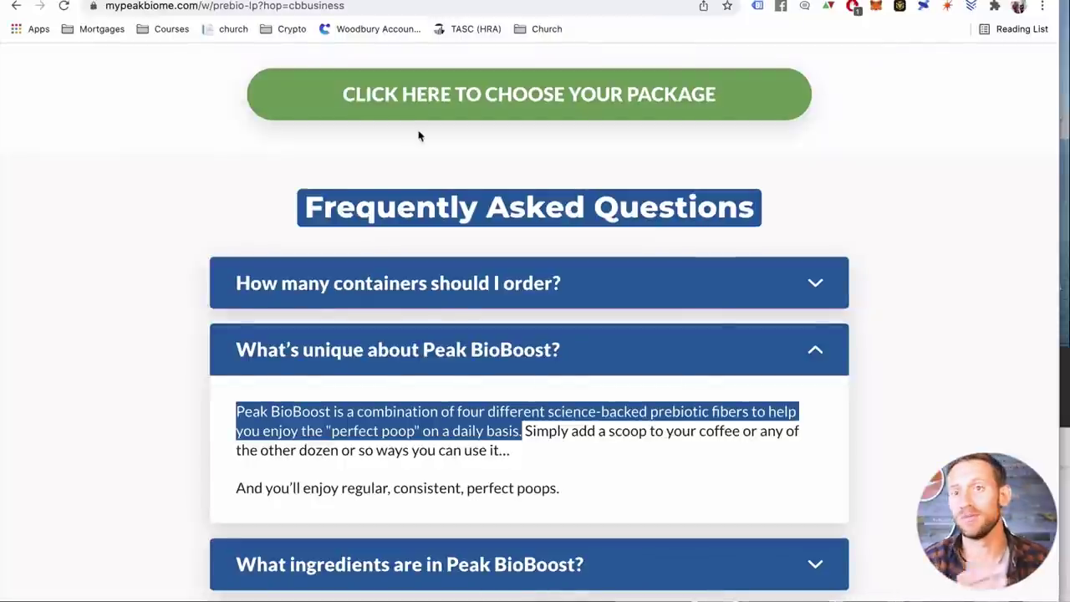
Return to the Google Ads campaign draft and expand the callout extensions below the sitelink extensions
key(ctrl+Tab)
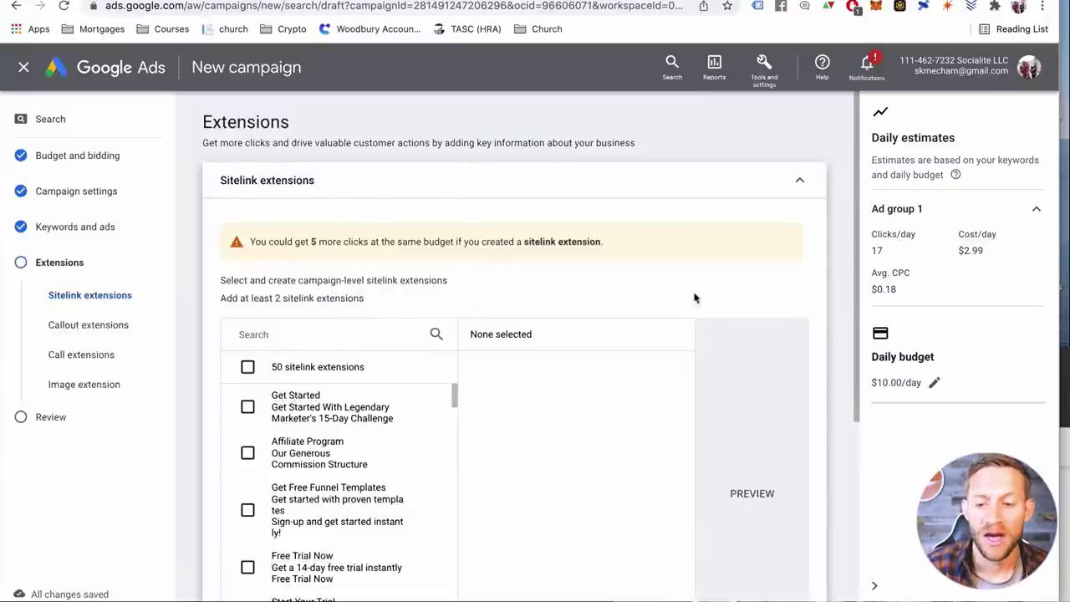
scroll(732, 322, down, 4)
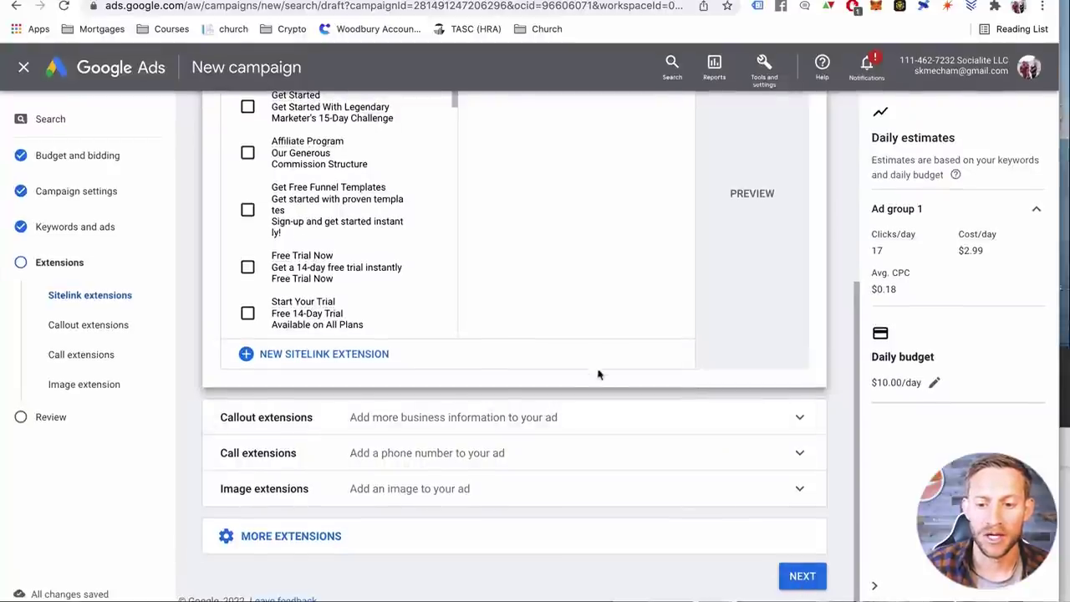
click(554, 417)
scroll(519, 427, down, 5)
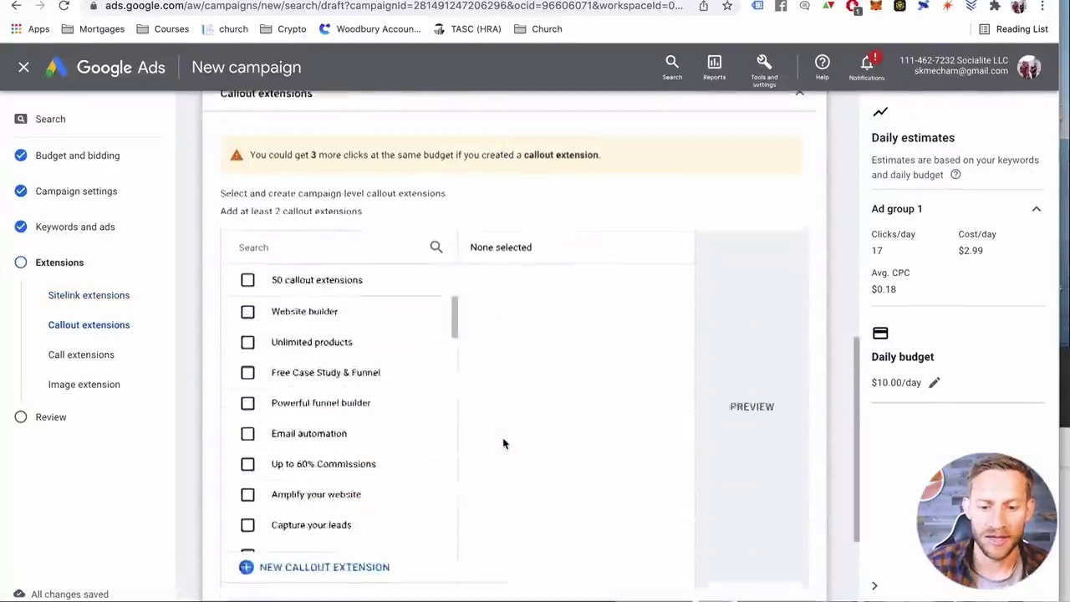
scroll(413, 276, up, 1)
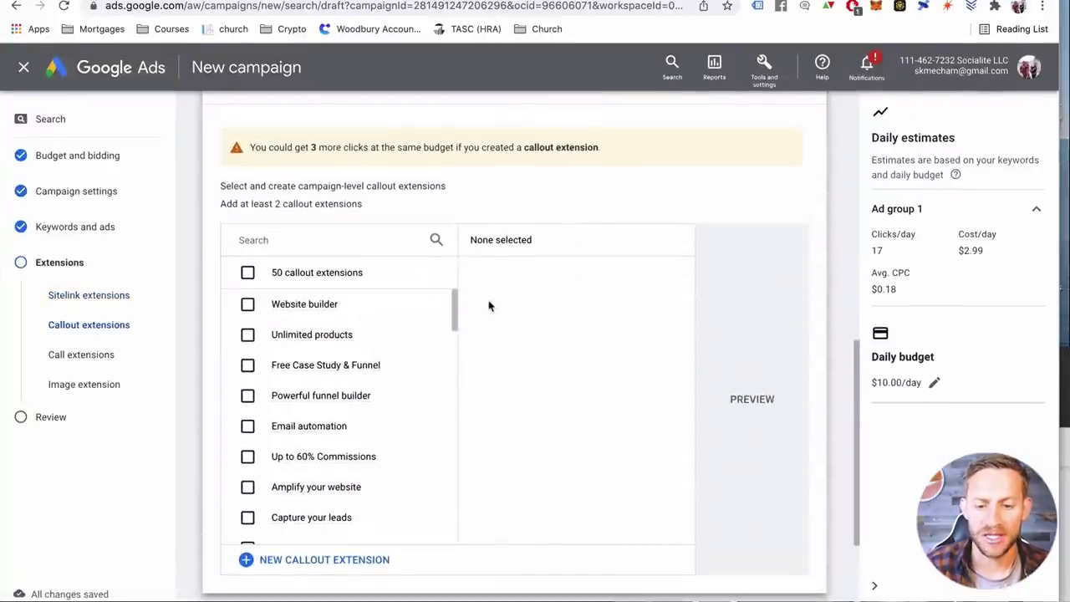
Start a new callout extension with "Great for men and women" and "Perfect for constipation" as the first two callout texts
click(318, 560)
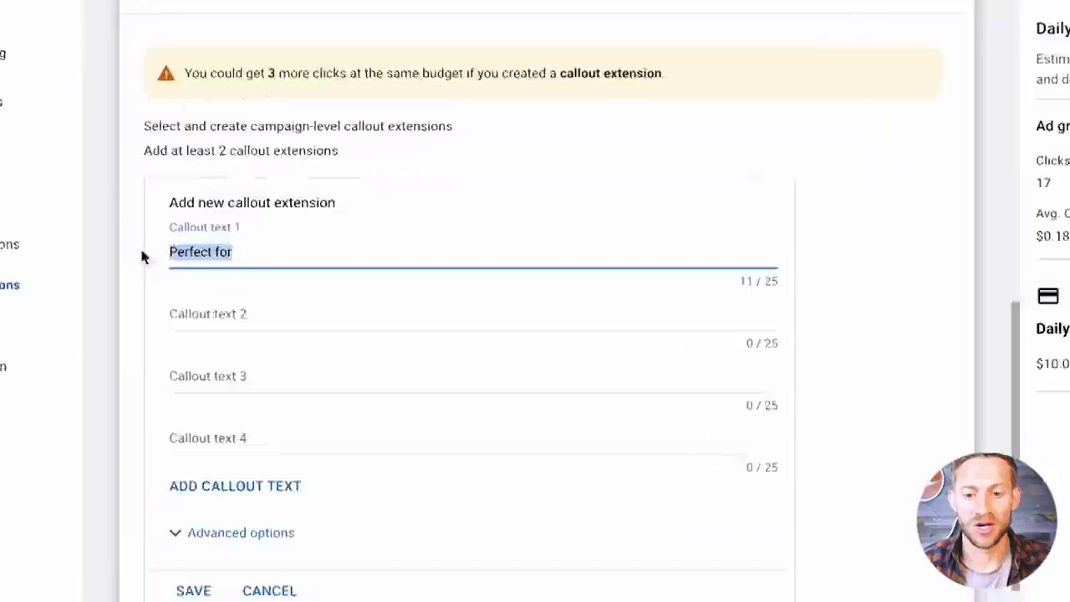
text(Great for men and women)
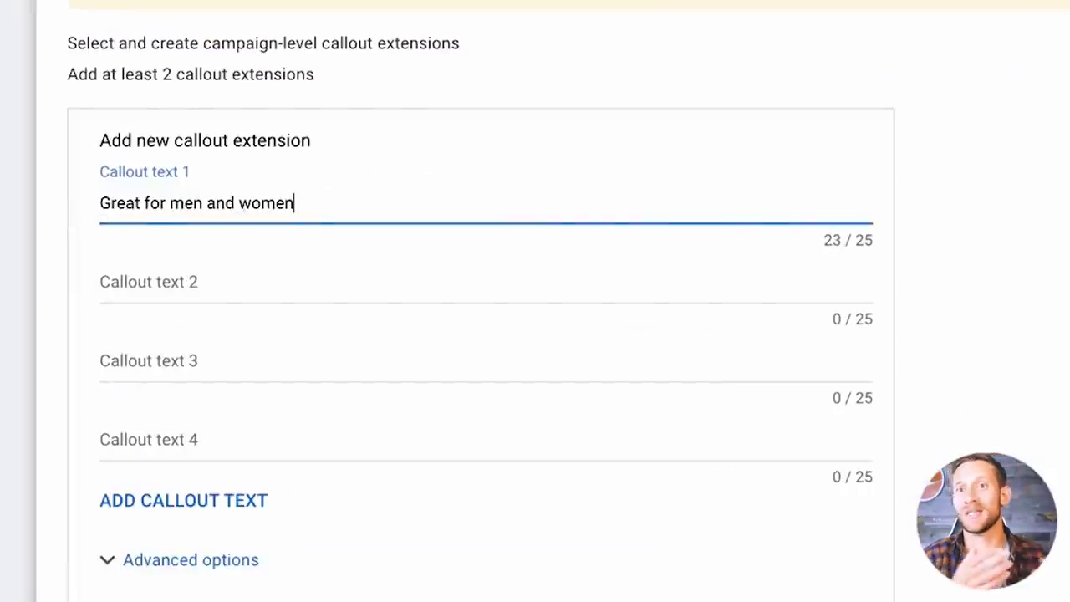
click(178, 284)
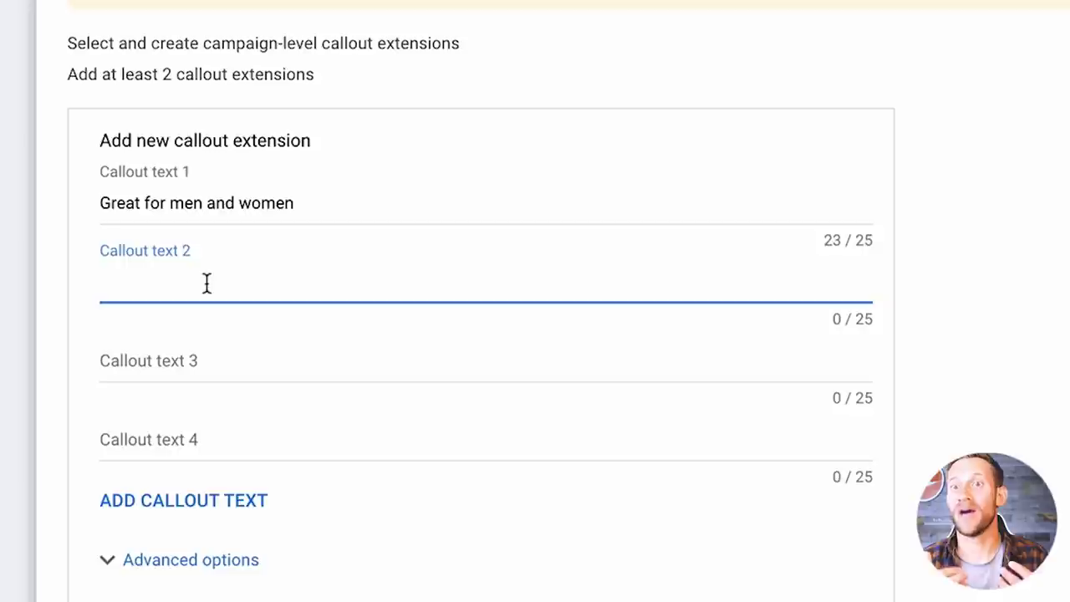
text(Perfectr for)
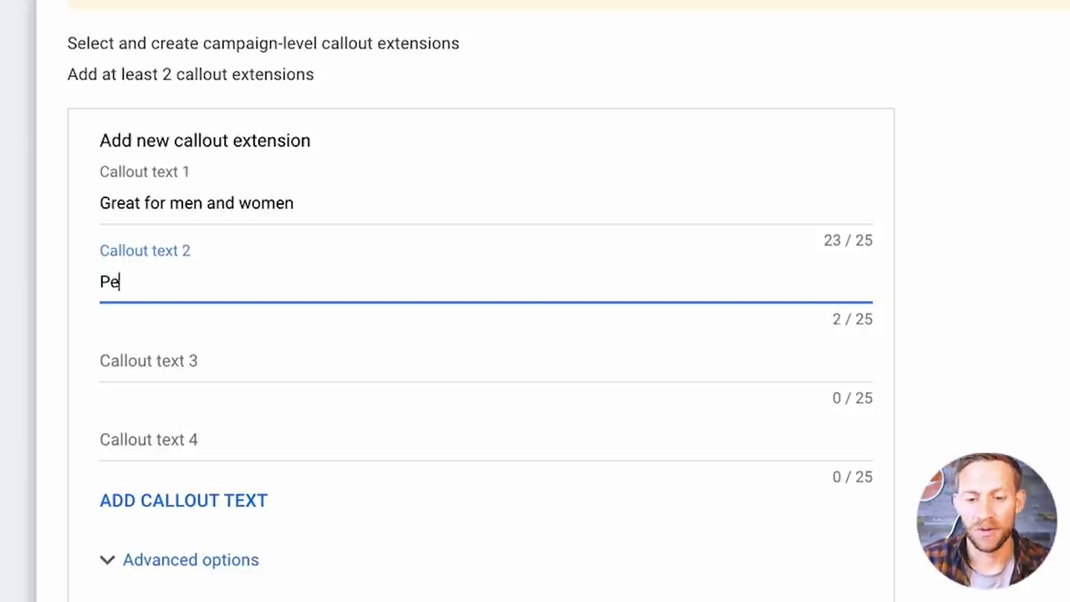
key(BackSpace)
key(BackSpace)
key(BackSpace)
key(BackSpace)
key(BackSpace)
text(for constipation)
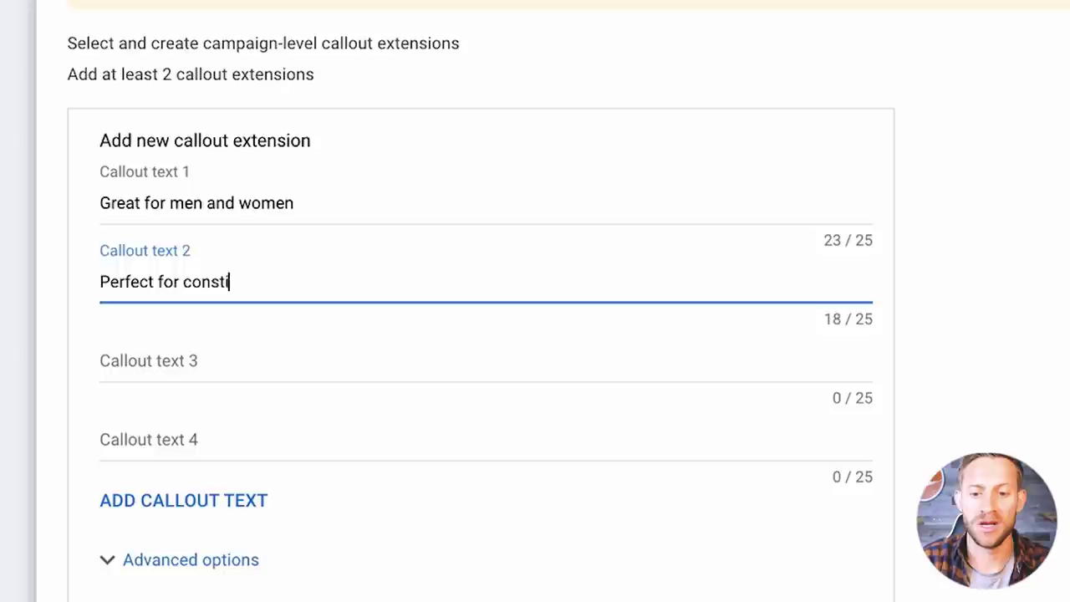
Try "Organic" as the third callout text, clear it and cancel the new callout extension
click(223, 364)
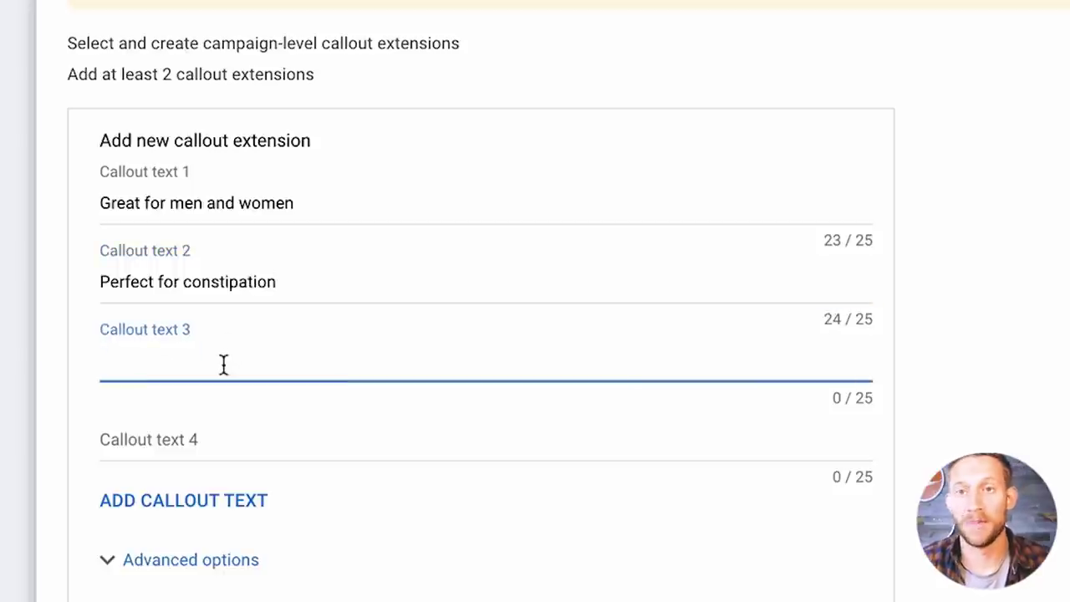
text(Organic)
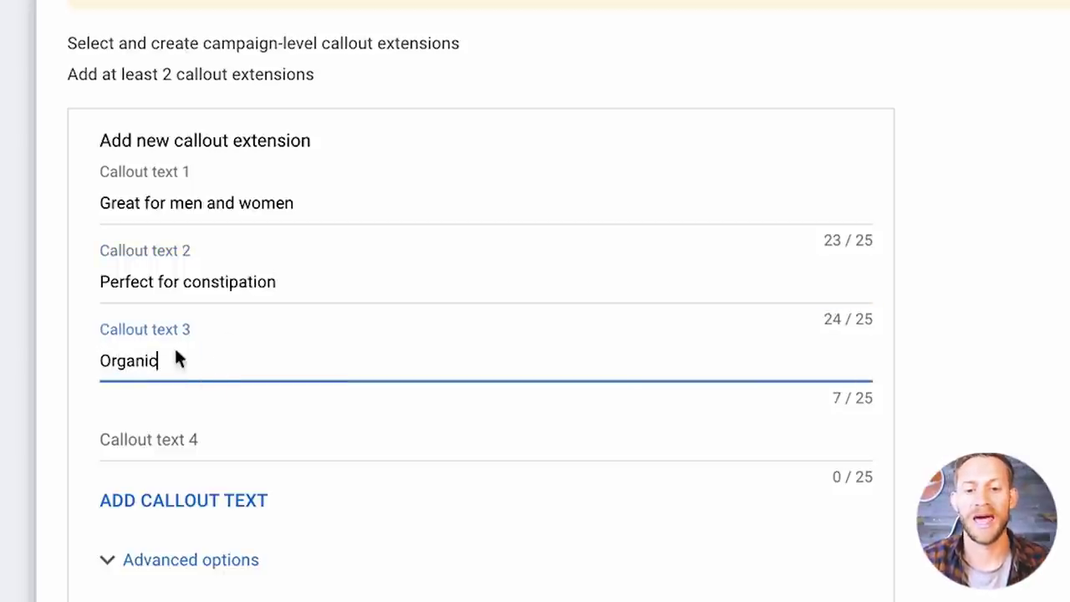
drag(176, 358, 108, 358)
key(BackSpace)
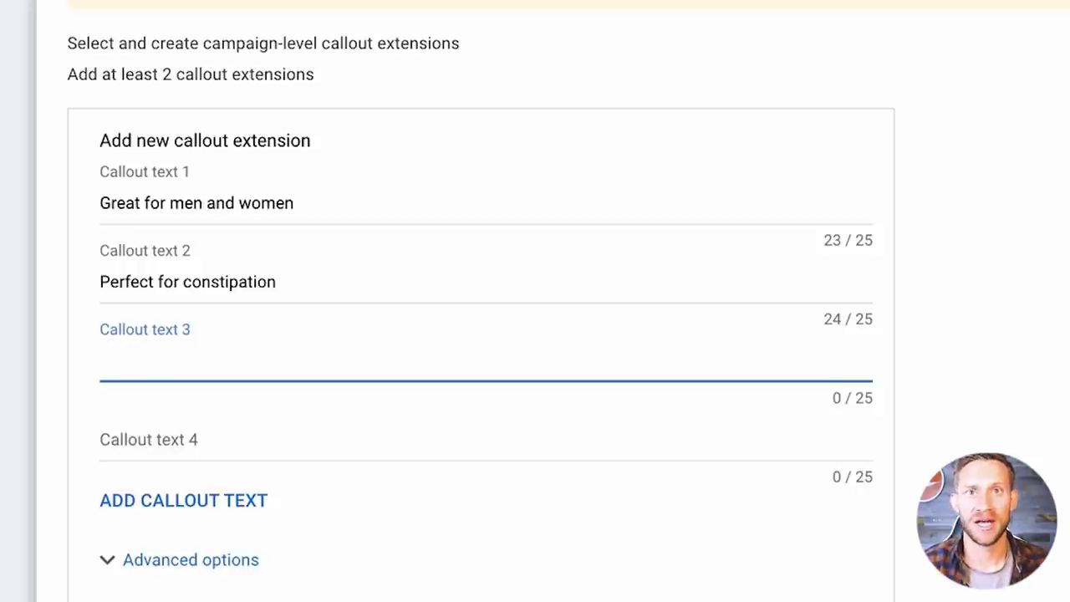
click(227, 497)
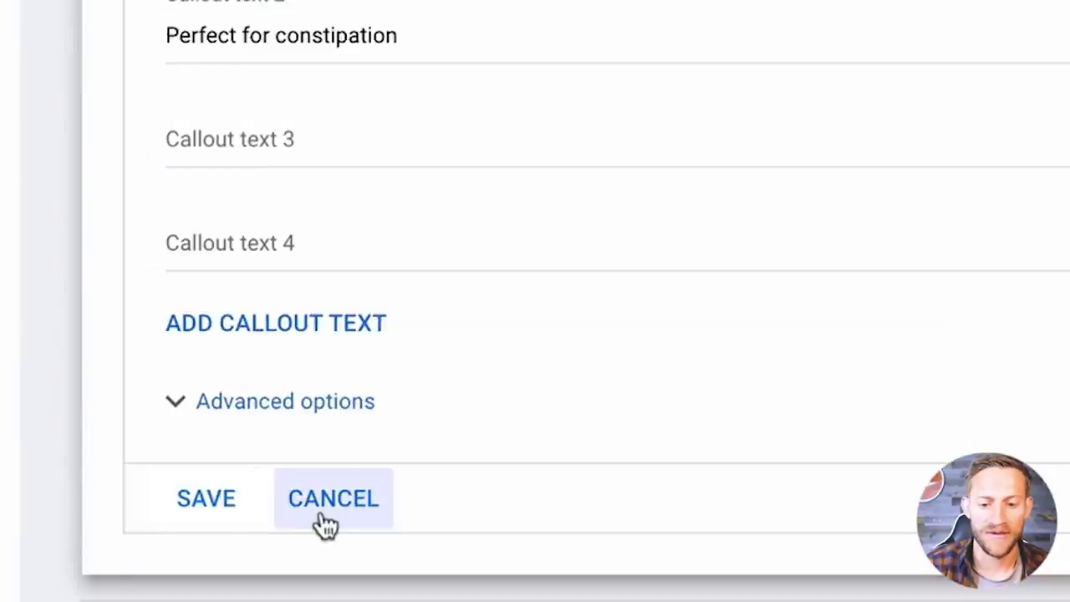
click(326, 499)
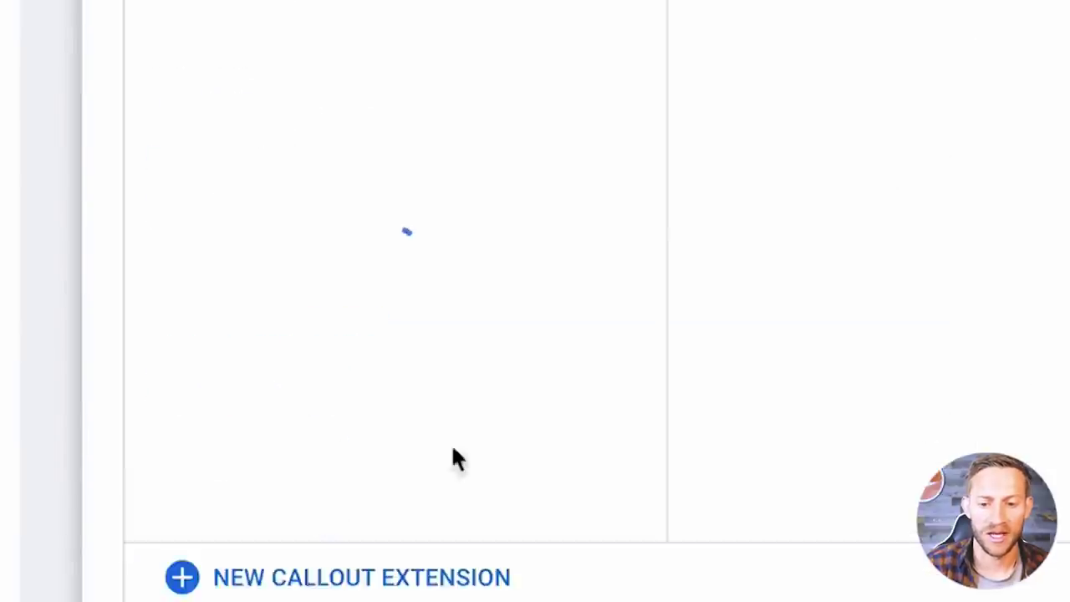
Continue to the campaign review and open the reported ad error for fixing
scroll(611, 463, down, 3)
click(800, 573)
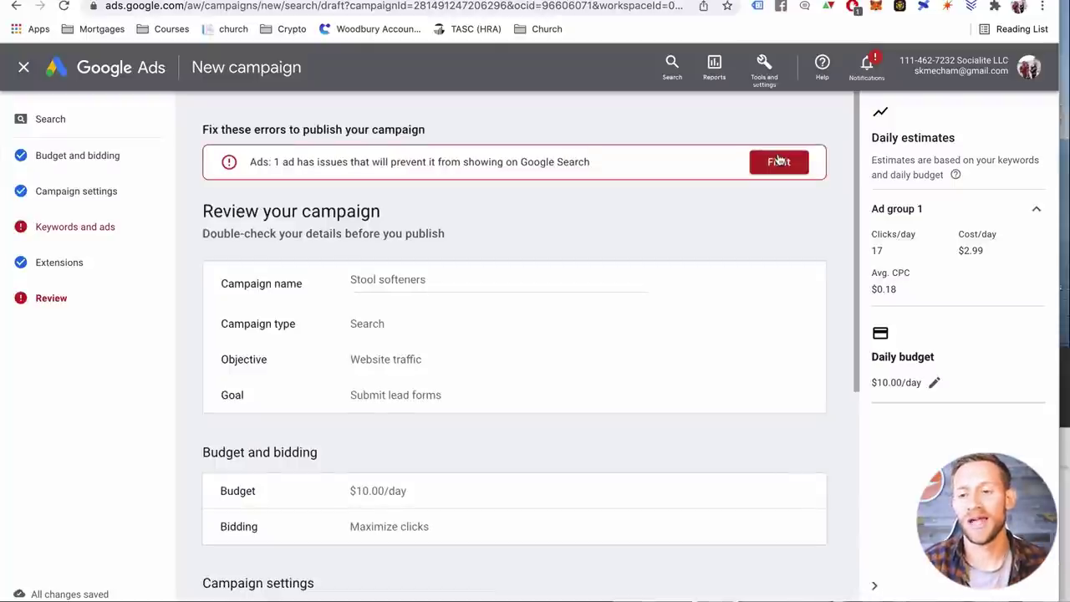
click(778, 161)
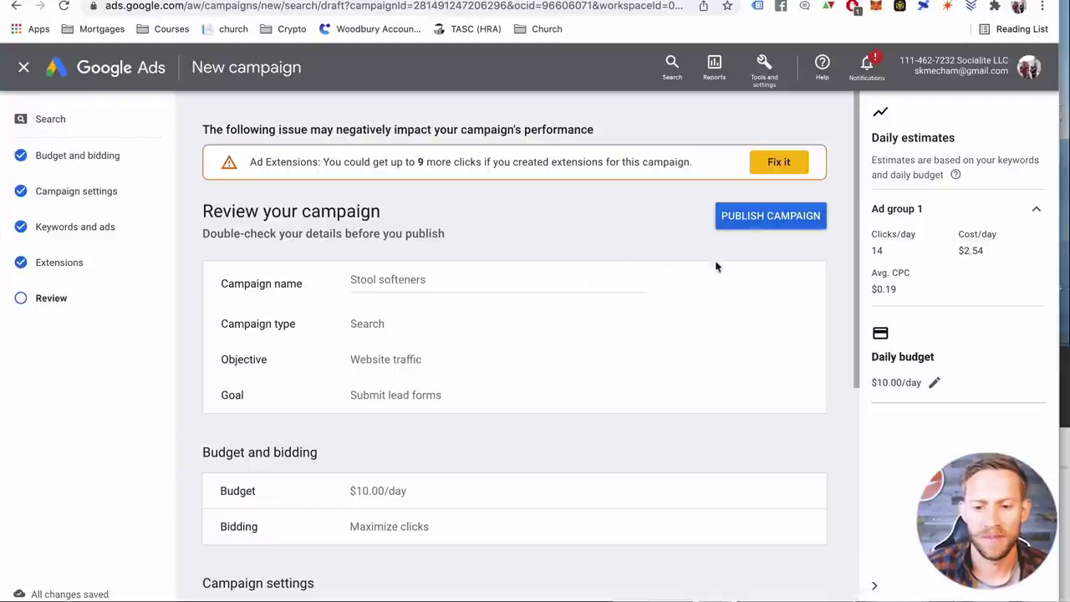
scroll(714, 266, down, 5)
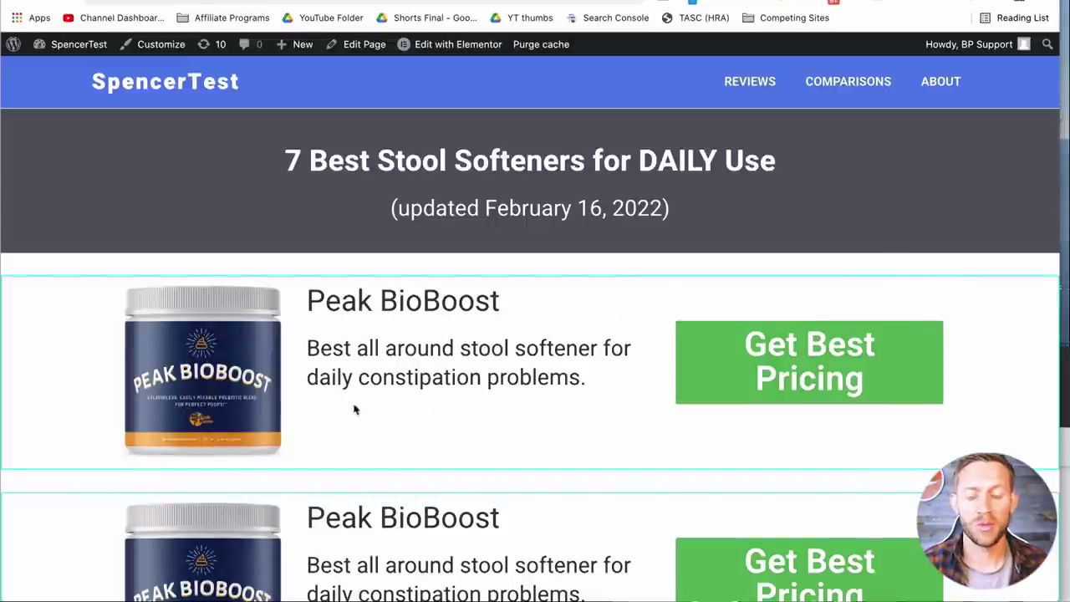
Look over the "7 Best Stool Softeners for DAILY Use" comparison page and bring up the ClickBank marketplace results for "laxative"
scroll(497, 435, down, 4)
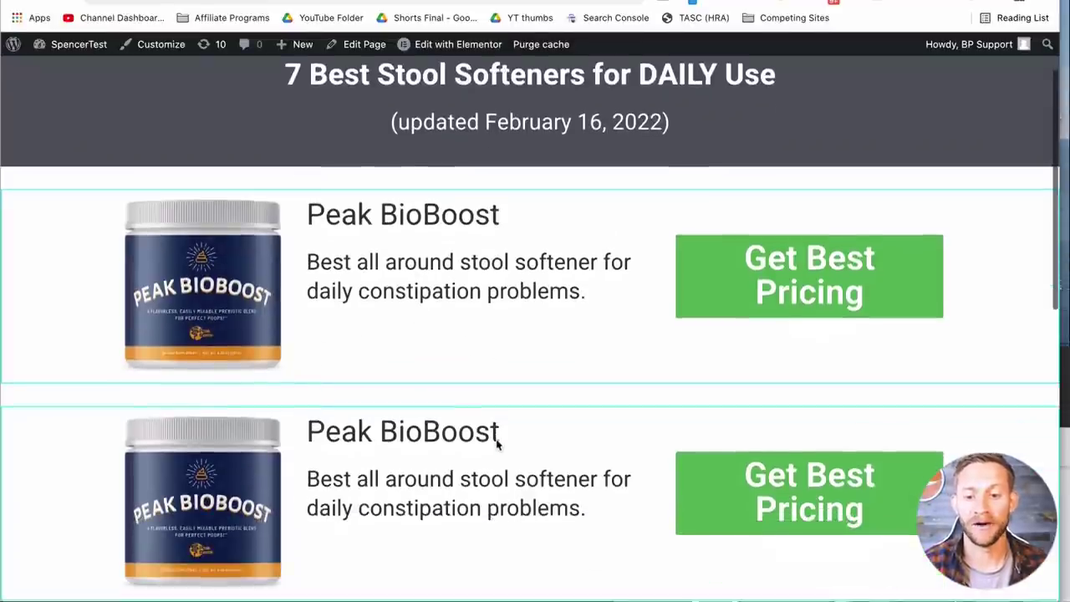
scroll(452, 540, down, 4)
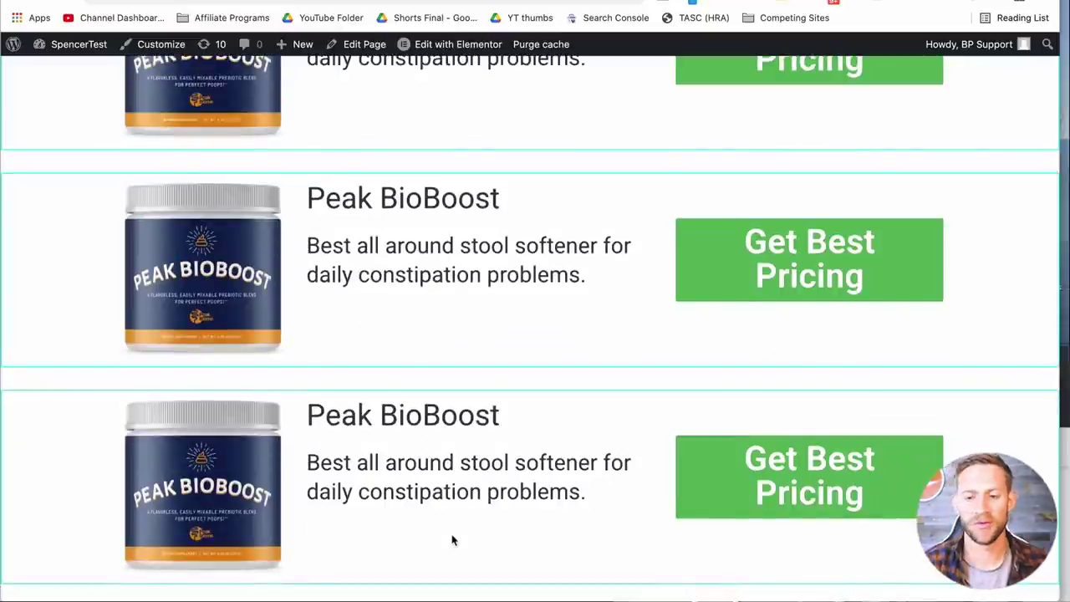
scroll(460, 502, up, 8)
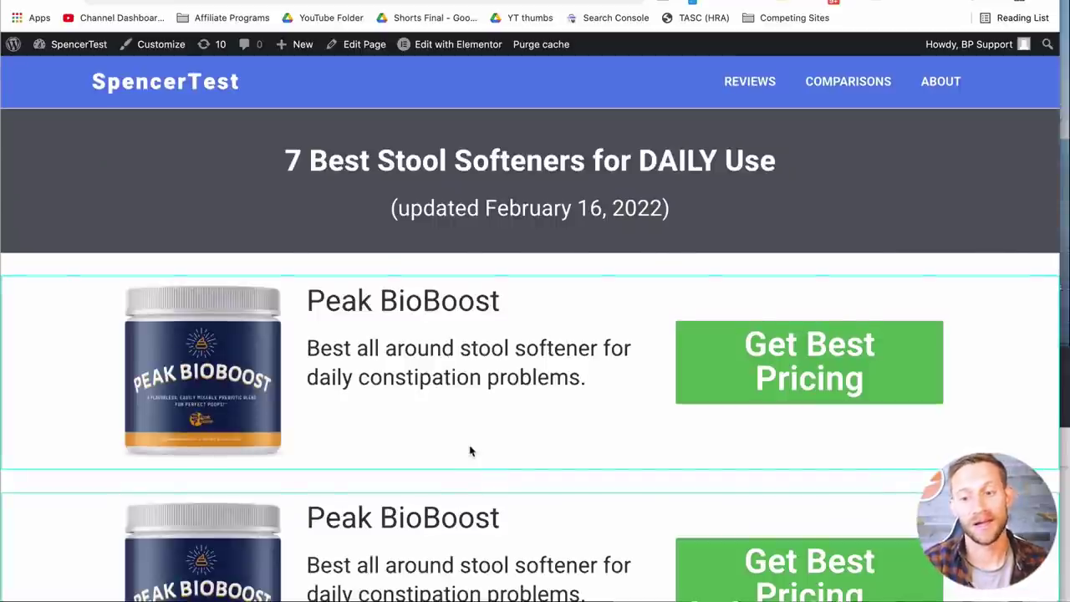
scroll(502, 452, down, 3)
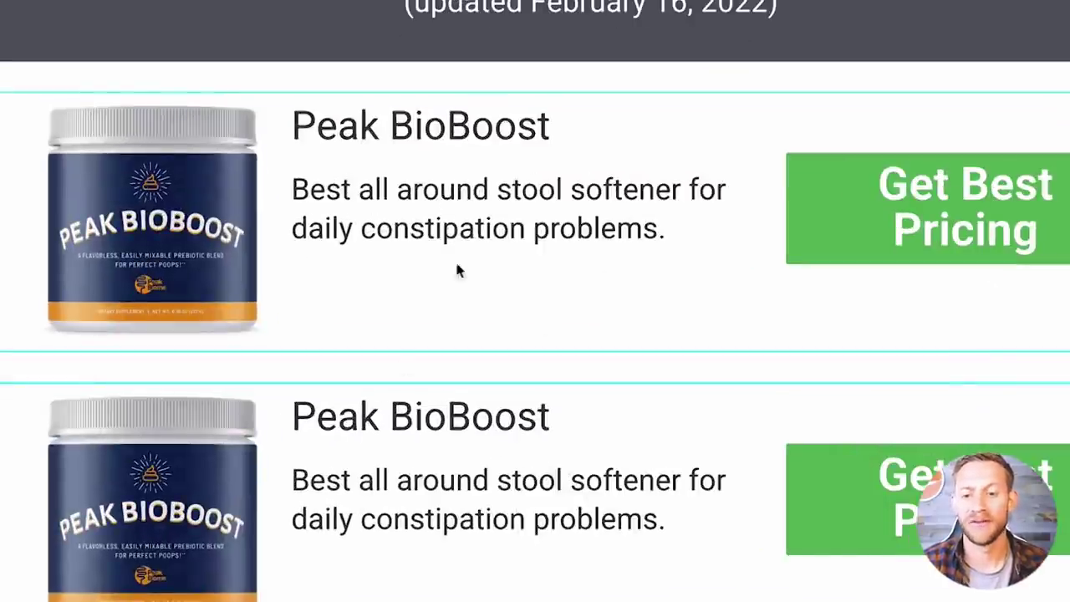
scroll(426, 422, down, 3)
scroll(429, 427, down, 3)
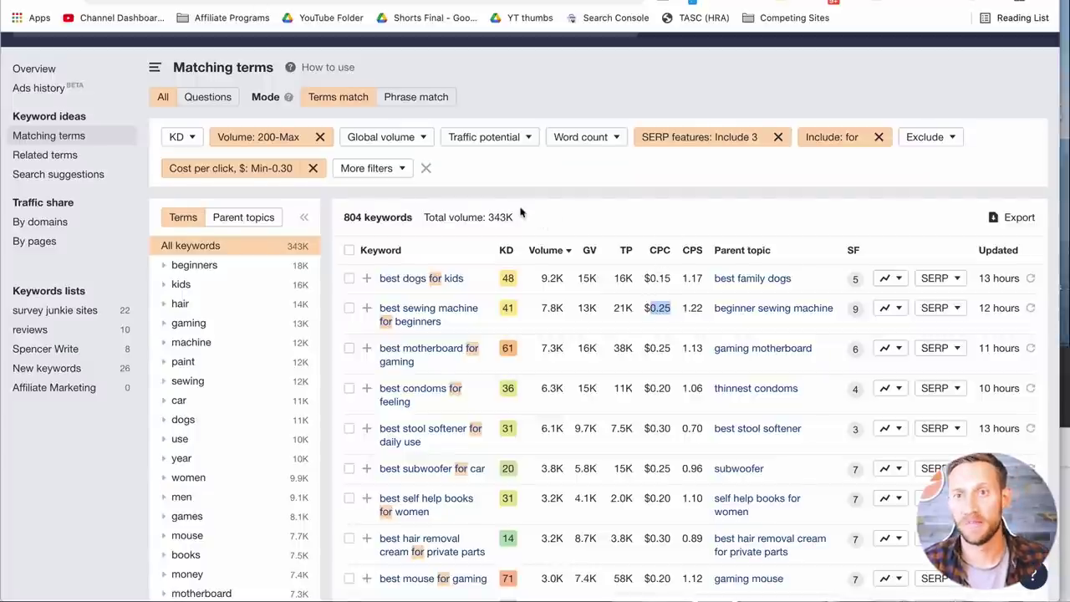
click(272, 7)
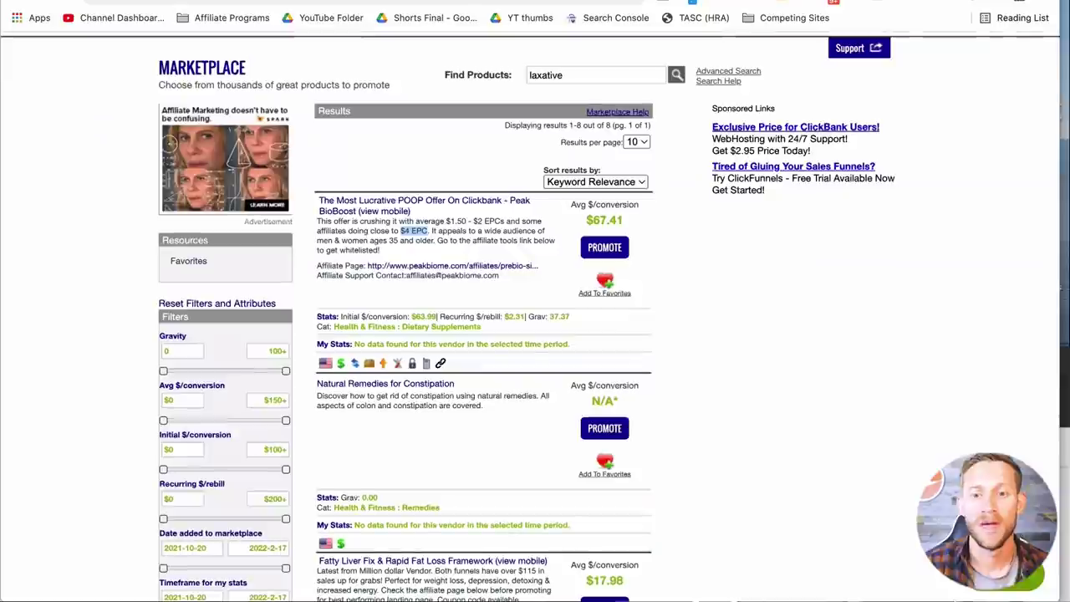